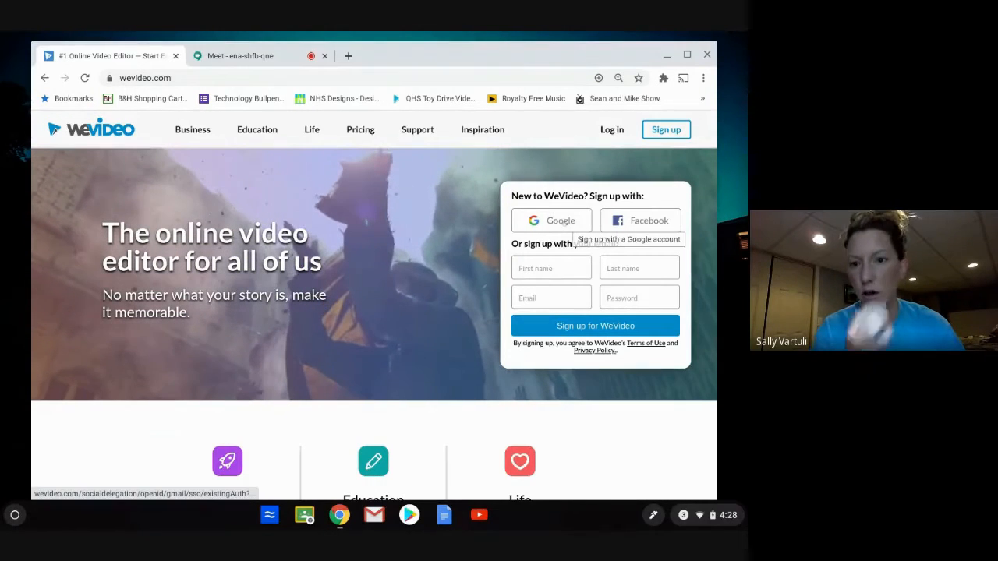
Step: Sign in with a Google account and view the list of groups
left_click(567, 226)
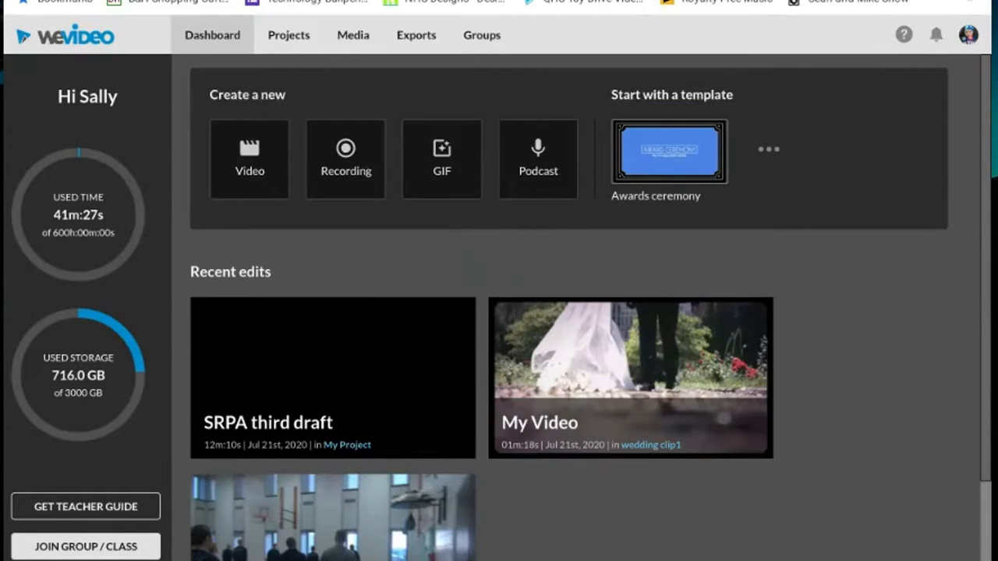
left_click(496, 34)
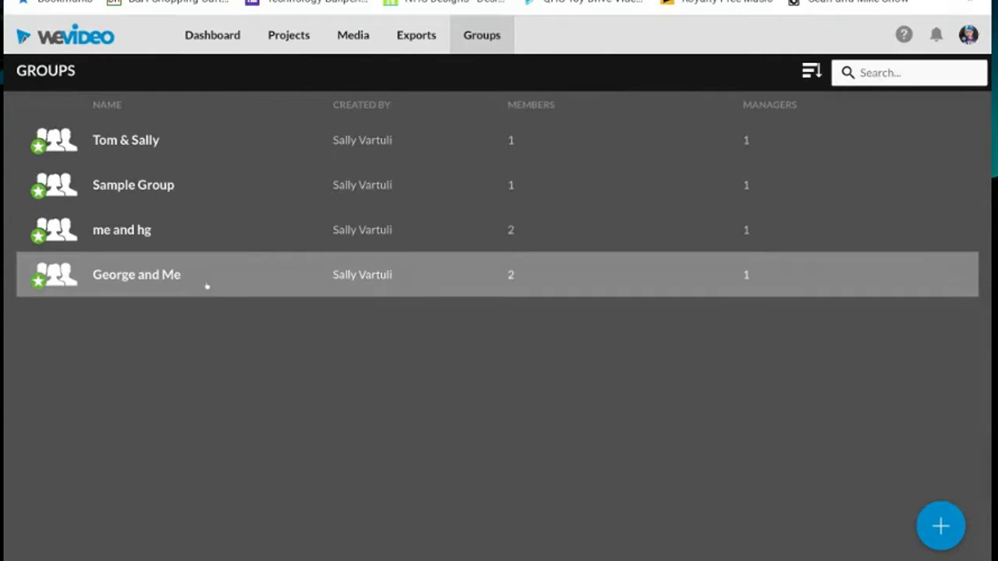
Step: Look through the personal projects list, including the 3-19-20 Q News project, and return to the dashboard
left_click(290, 39)
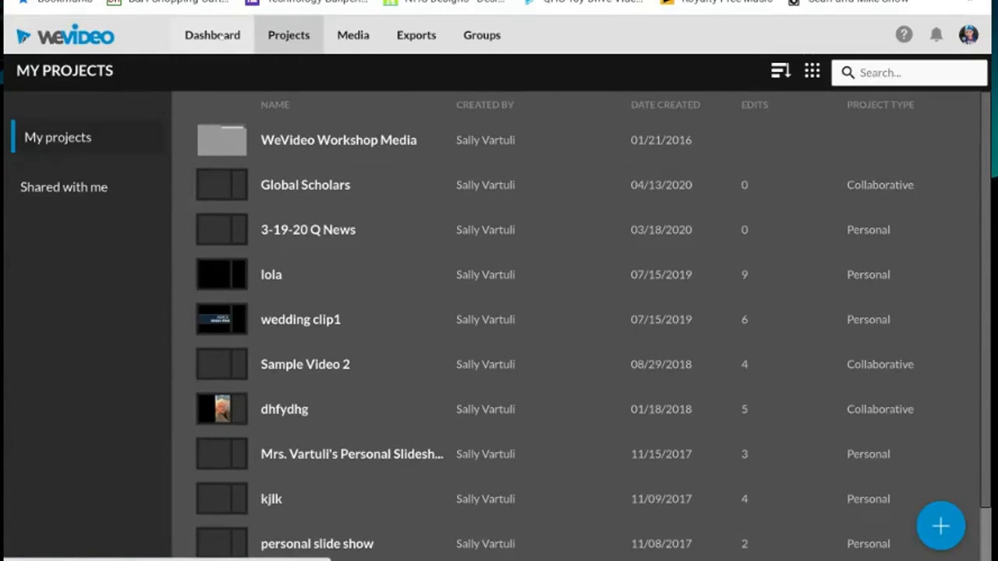
left_click(219, 36)
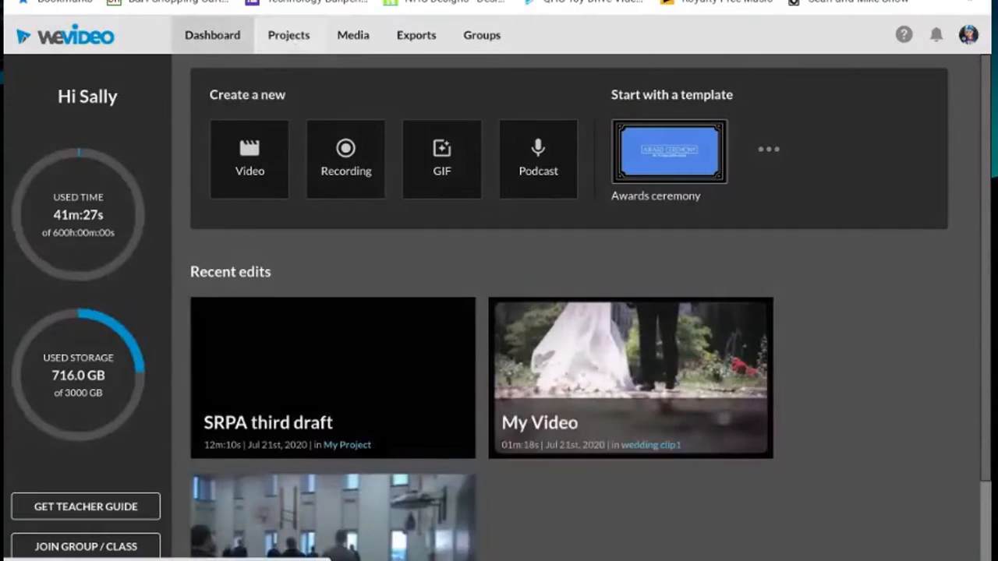
left_click(289, 35)
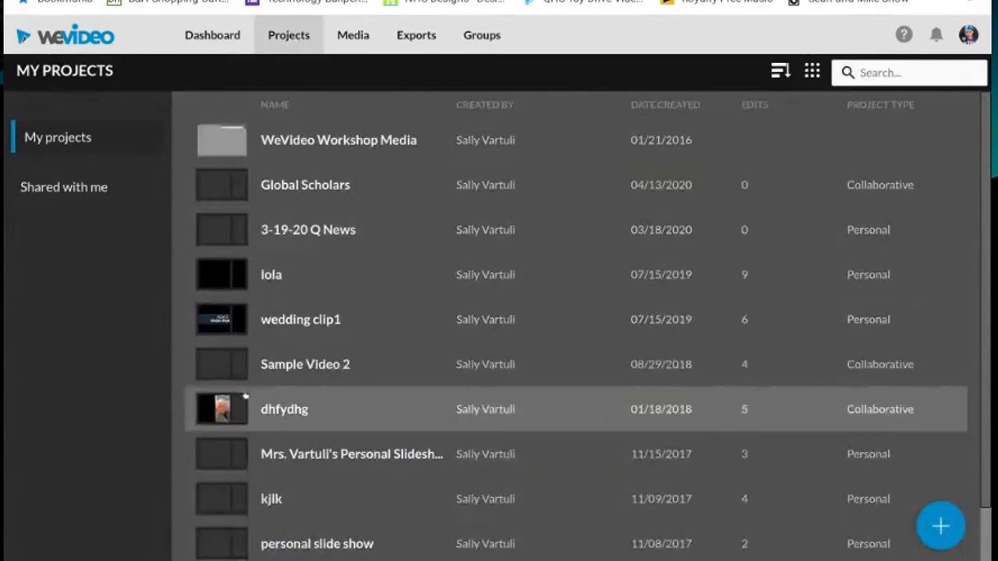
left_click(379, 232)
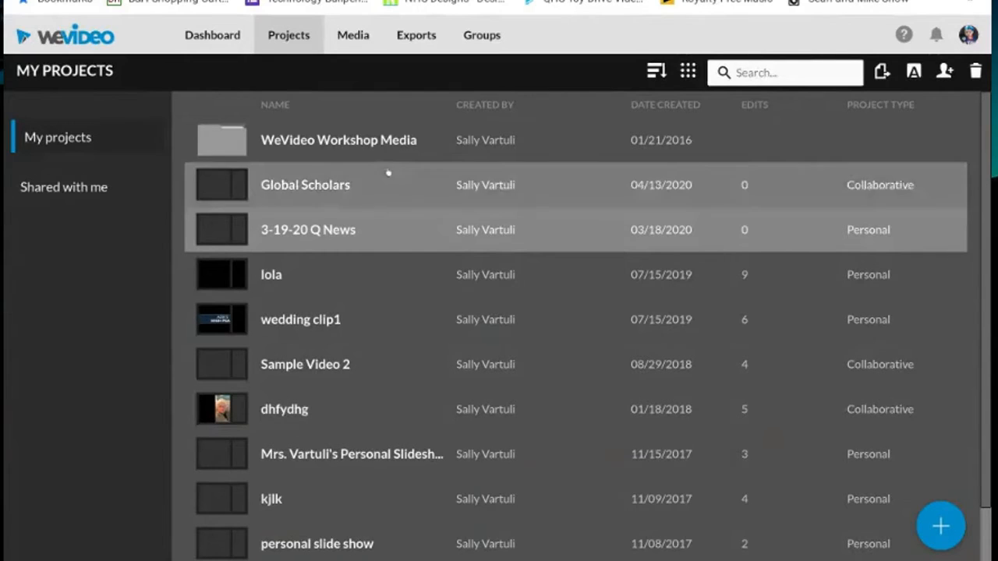
left_click(218, 39)
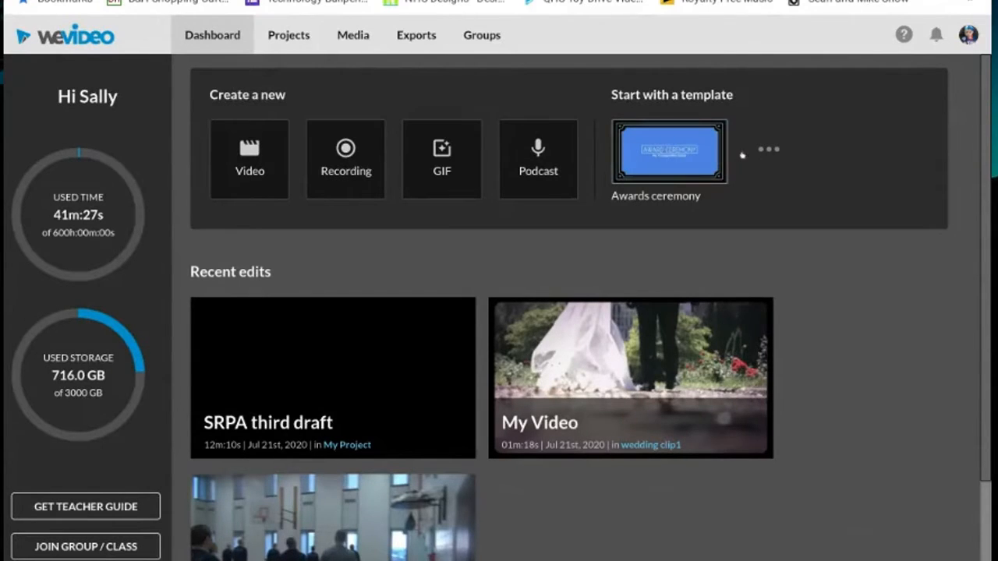
Step: Start an edit from the Awards ceremony template in My Project and preview the timeline at about 00:11
left_click(676, 154)
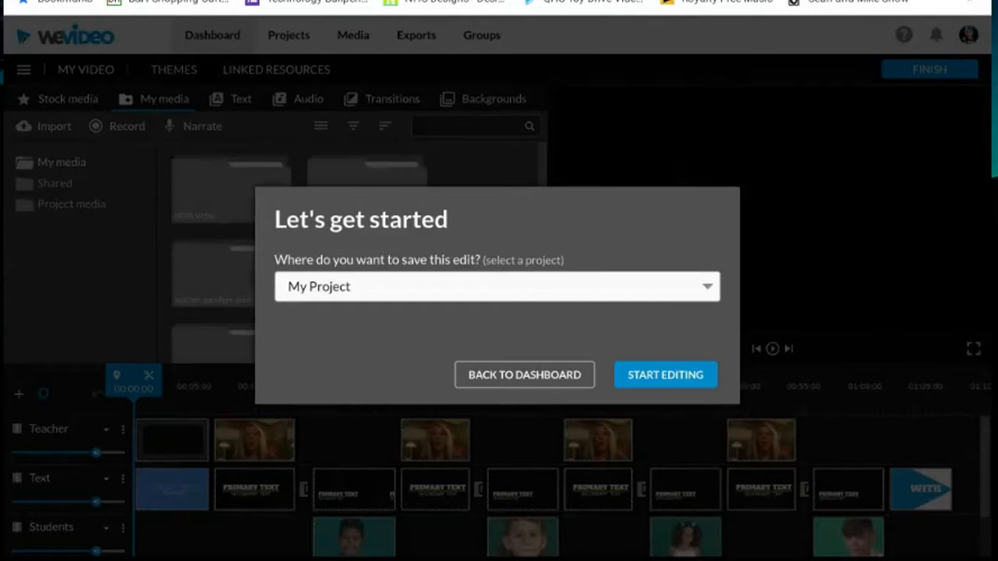
left_click(682, 375)
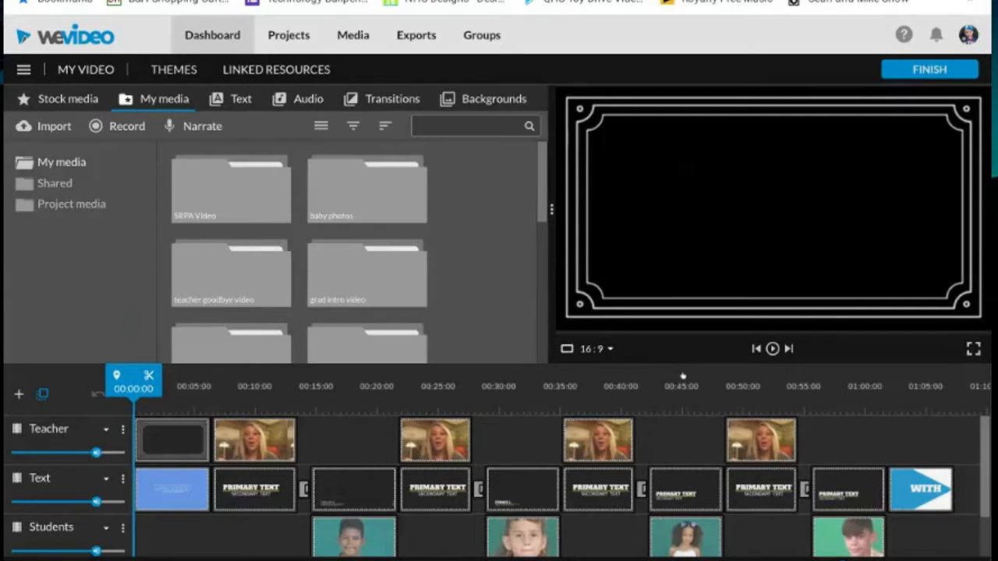
left_click_drag(133, 382, 269, 425)
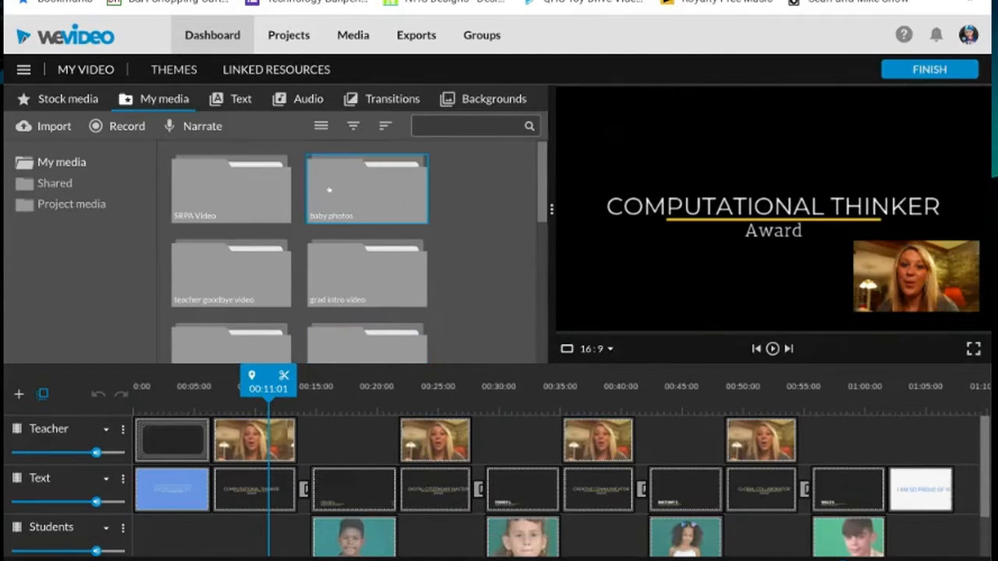
Step: Replace the first clip on the Students track with the green-shirt team photo from the baby photos folder
double_click(398, 204)
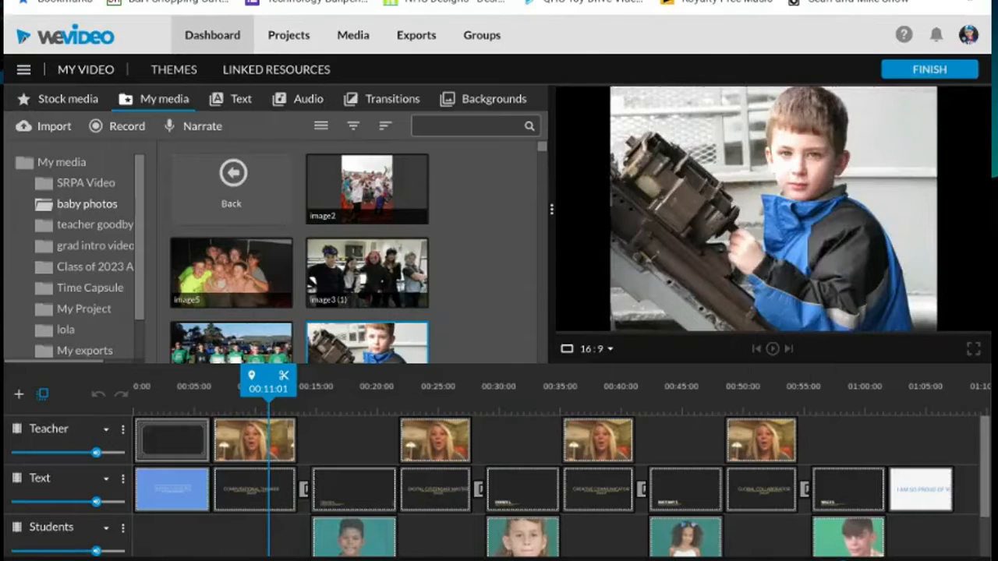
left_click(273, 341)
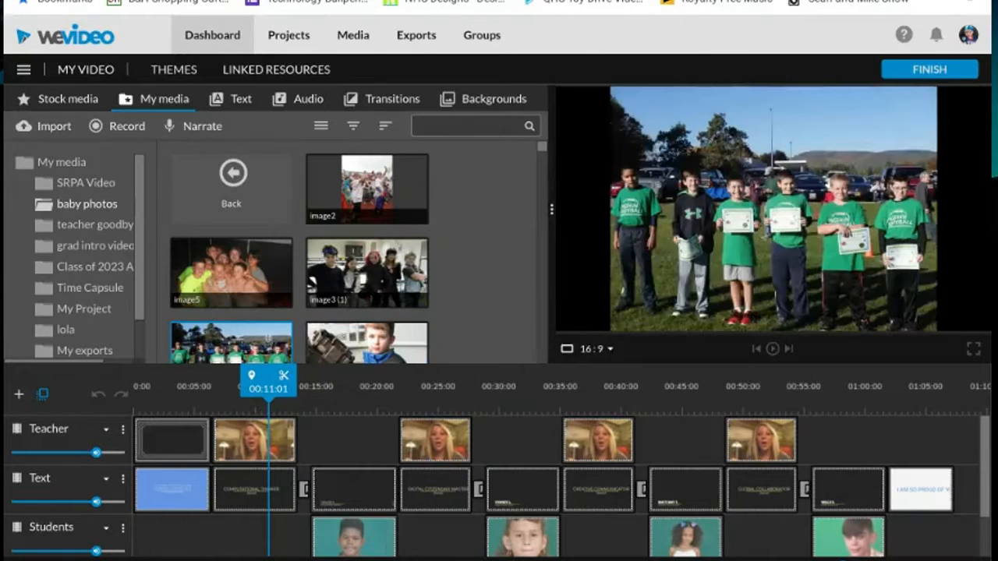
left_click_drag(284, 359, 366, 537)
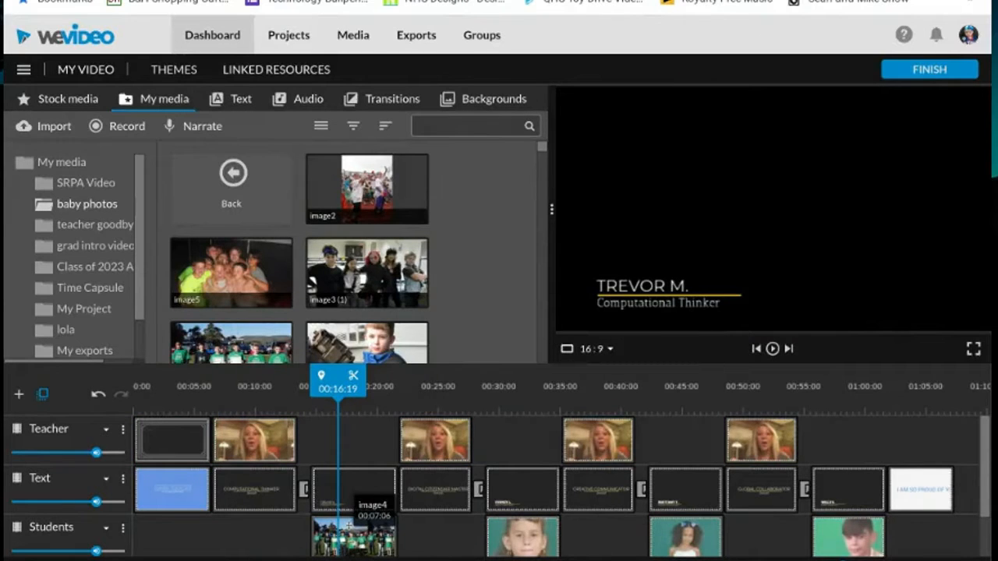
Step: Change the name line of the lower-third title above the team photo to "Class of 2020" and save it
left_click(365, 478)
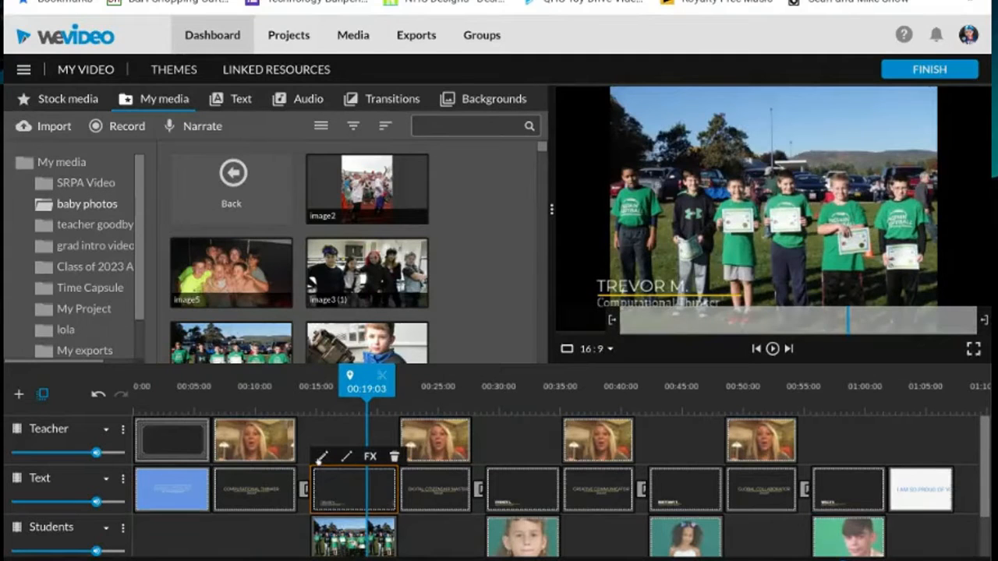
left_click(321, 457)
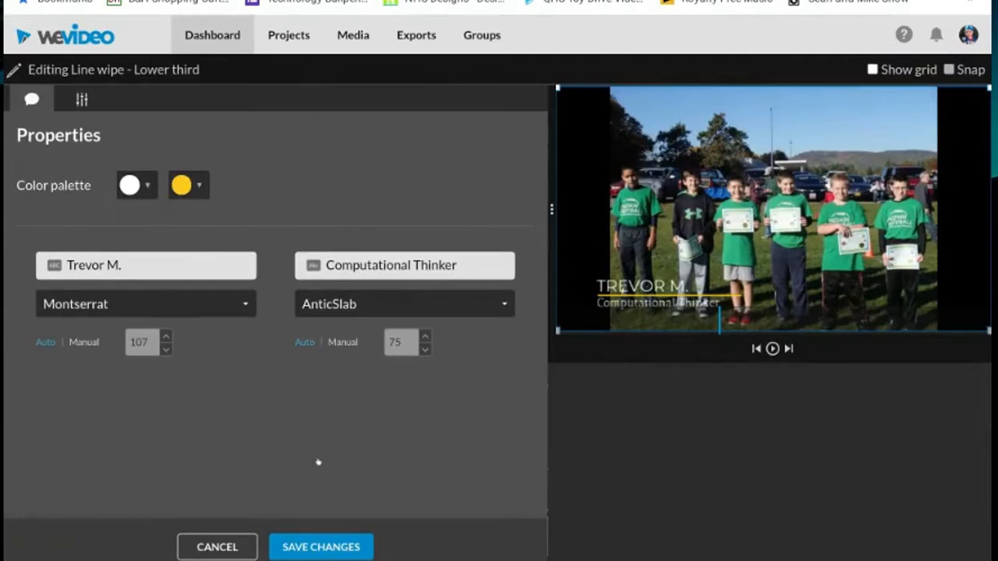
left_click(121, 265)
key("BackSpace")
key("BackSpace")
key("BackSpace")
key("BackSpace")
key("BackSpace")
key("BackSpace")
key("BackSpace")
key("BackSpace")
key("BackSpace")
type("las")
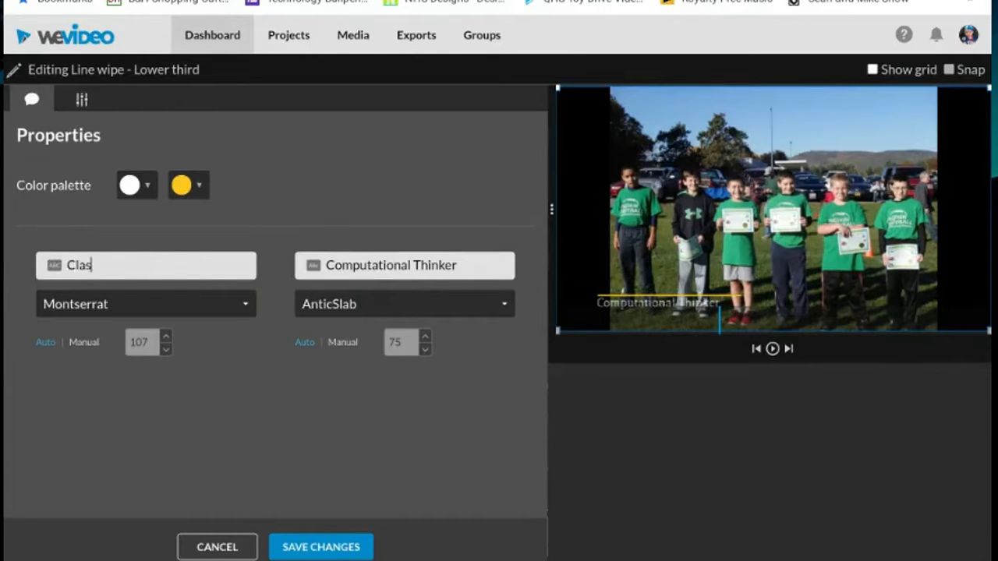
type("s of 222020")
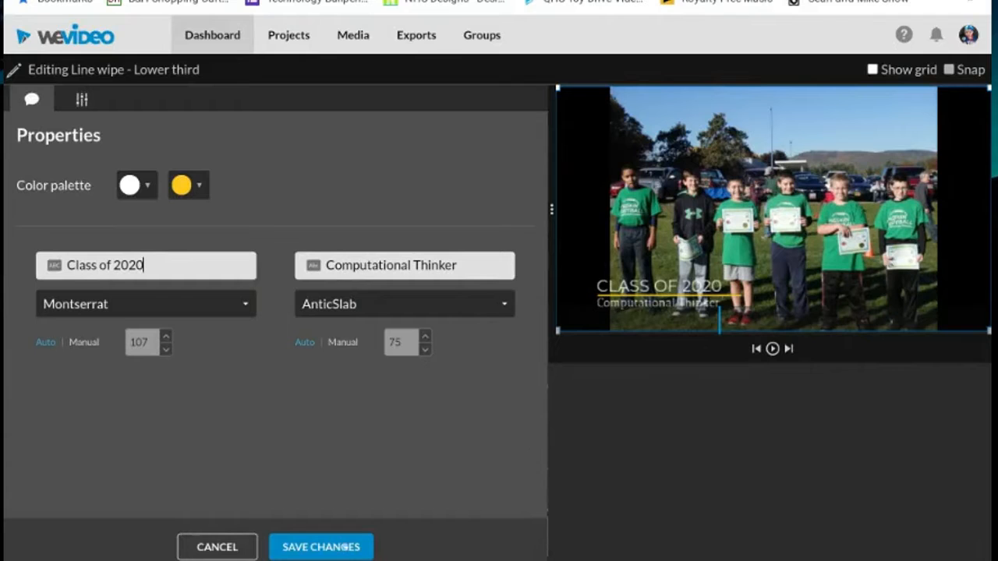
left_click(355, 545)
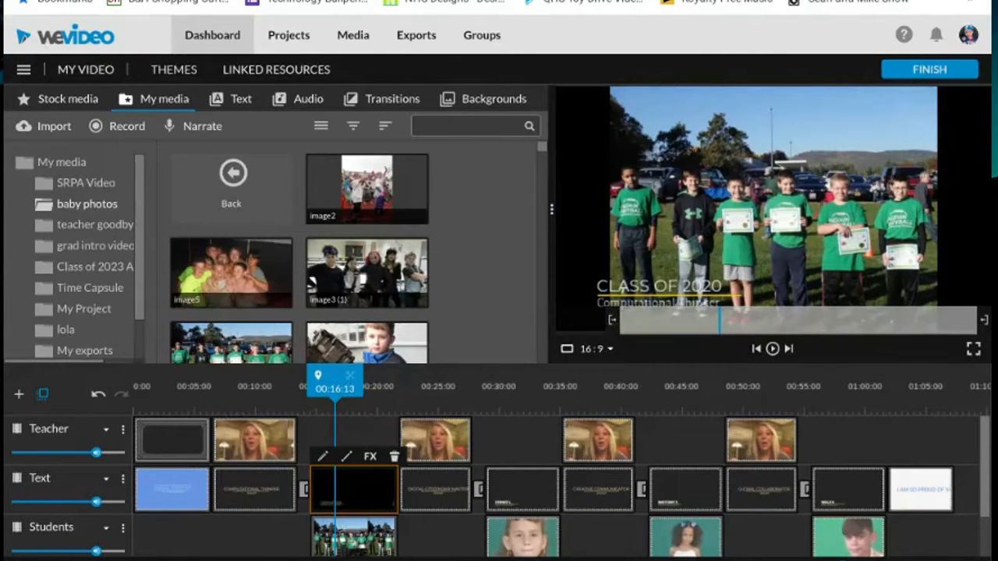
Step: Check the video's rename dialog without changing the name, and leave the template edit without saving
left_click(71, 69)
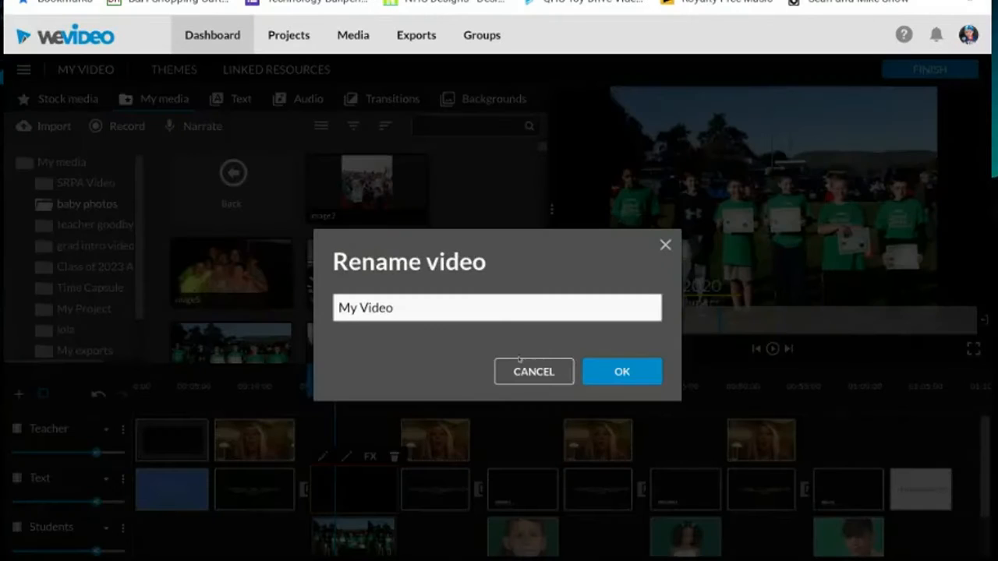
left_click(581, 367)
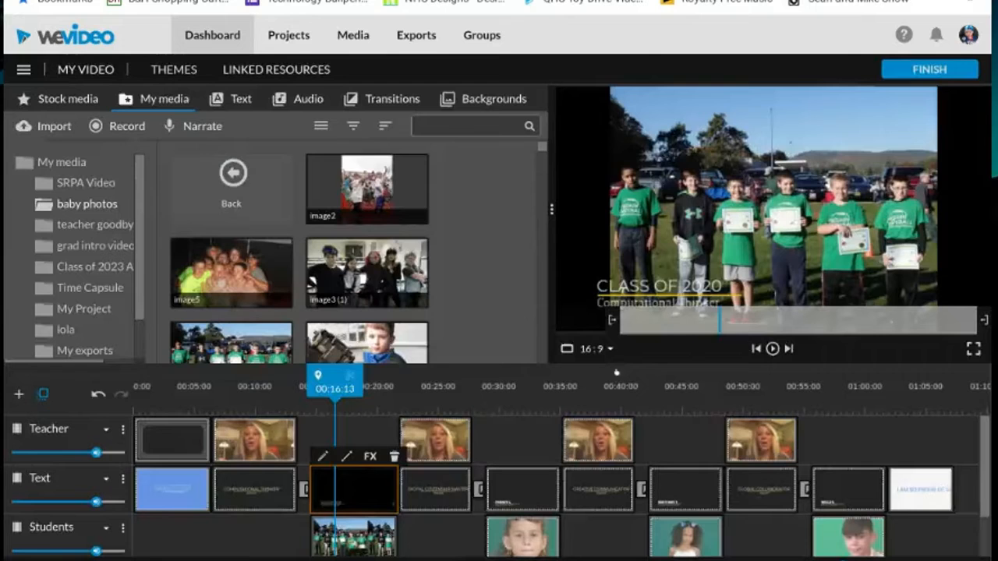
left_click(72, 31)
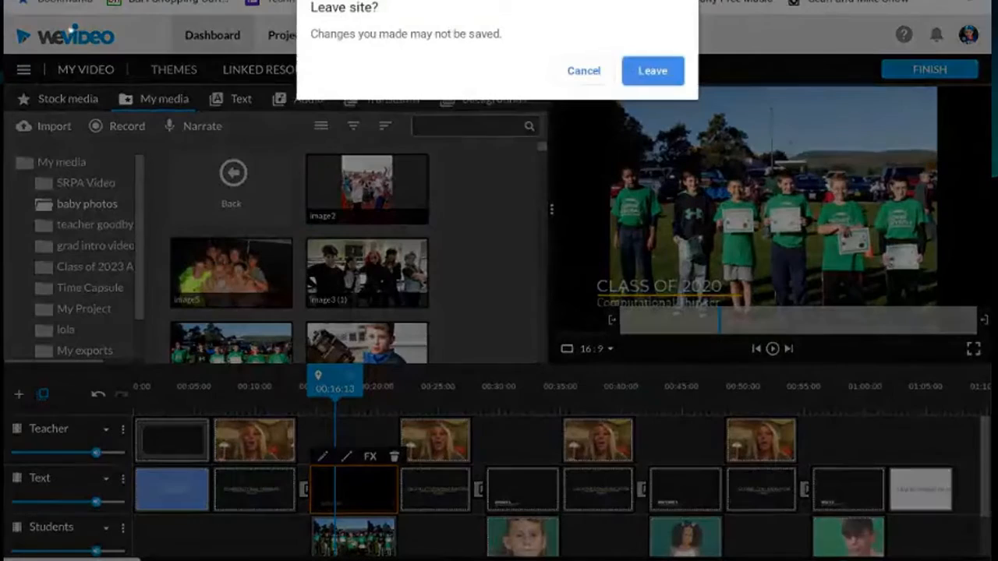
left_click(653, 70)
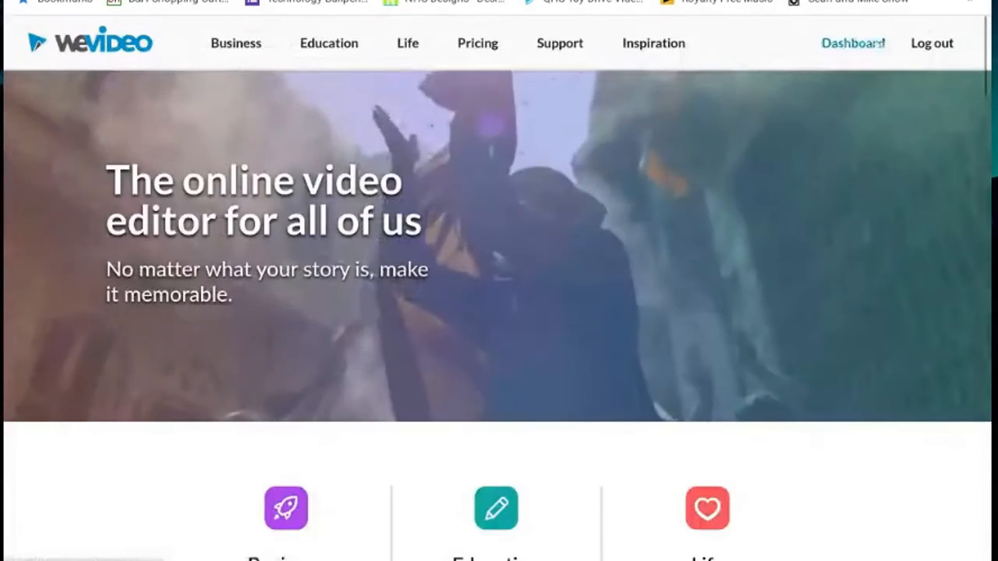
Step: Return to the dashboard and create a new blank video edit in My Project
left_click(880, 43)
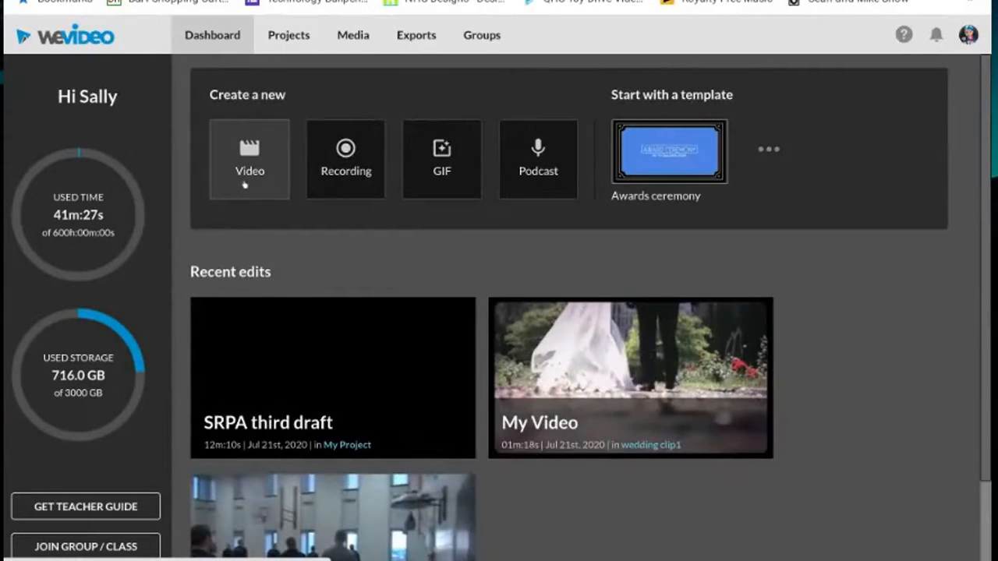
left_click(244, 184)
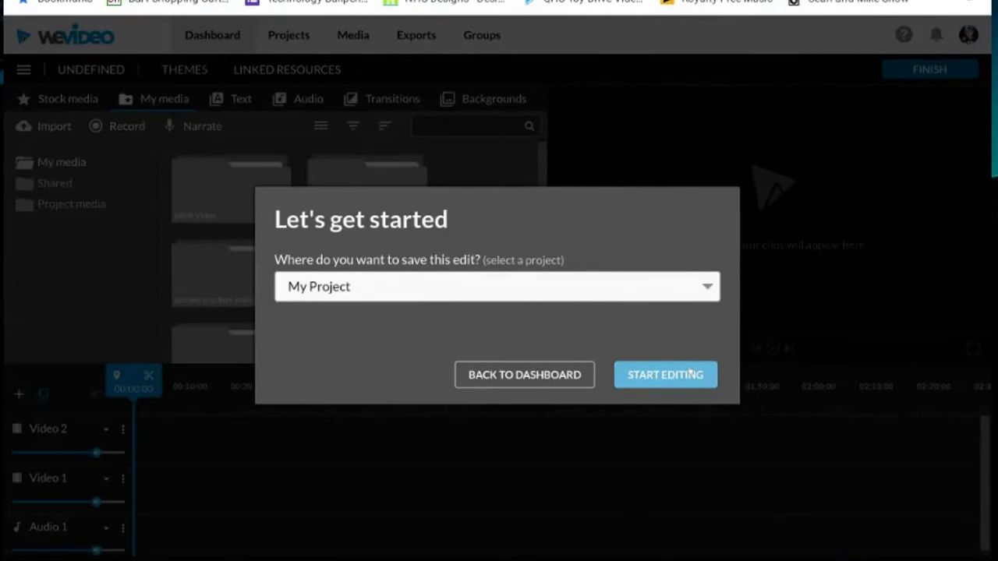
left_click(665, 374)
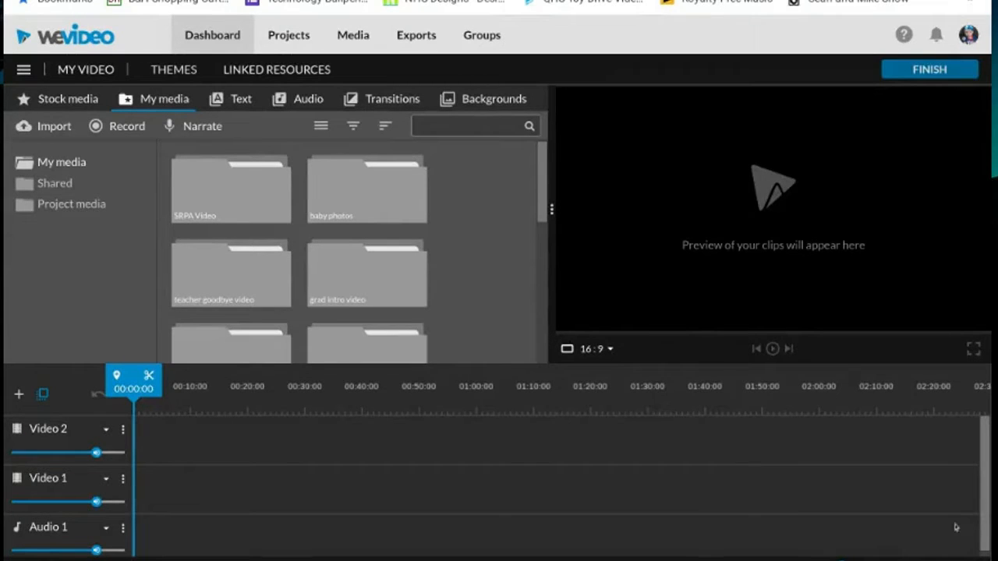
Step: Switch the new edit from the timeline to the Storyboard editing mode
left_click_drag(983, 441, 987, 471)
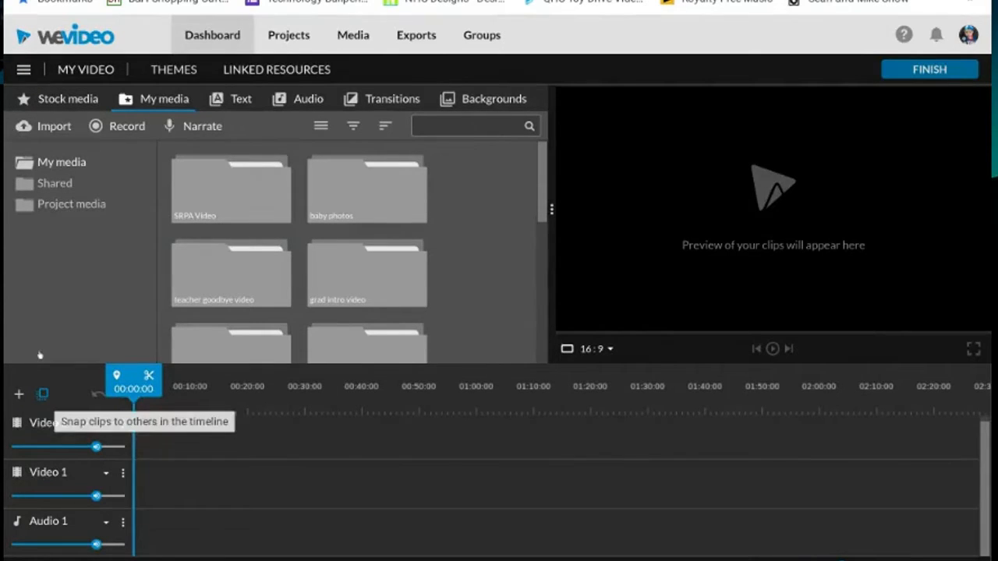
left_click(24, 69)
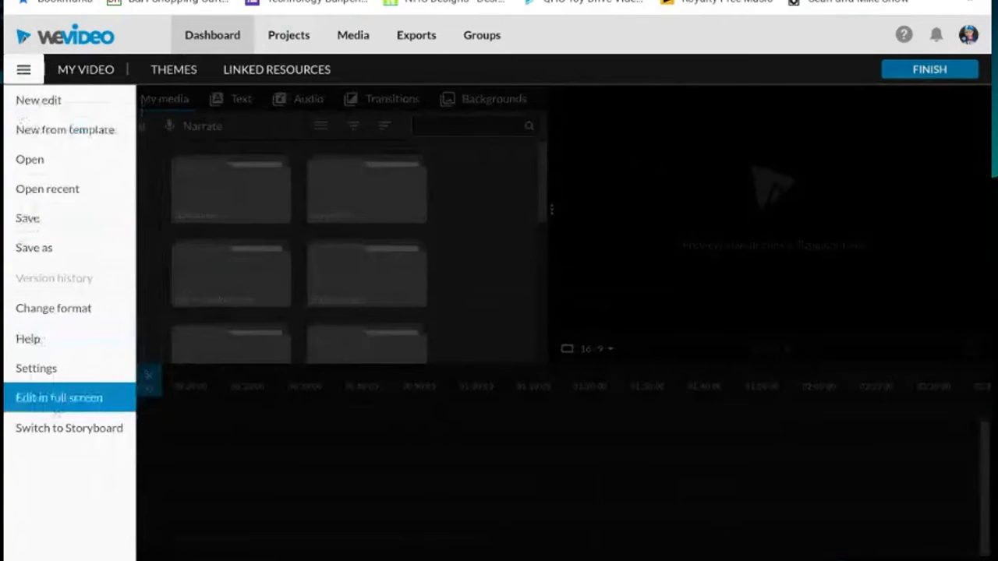
left_click(78, 427)
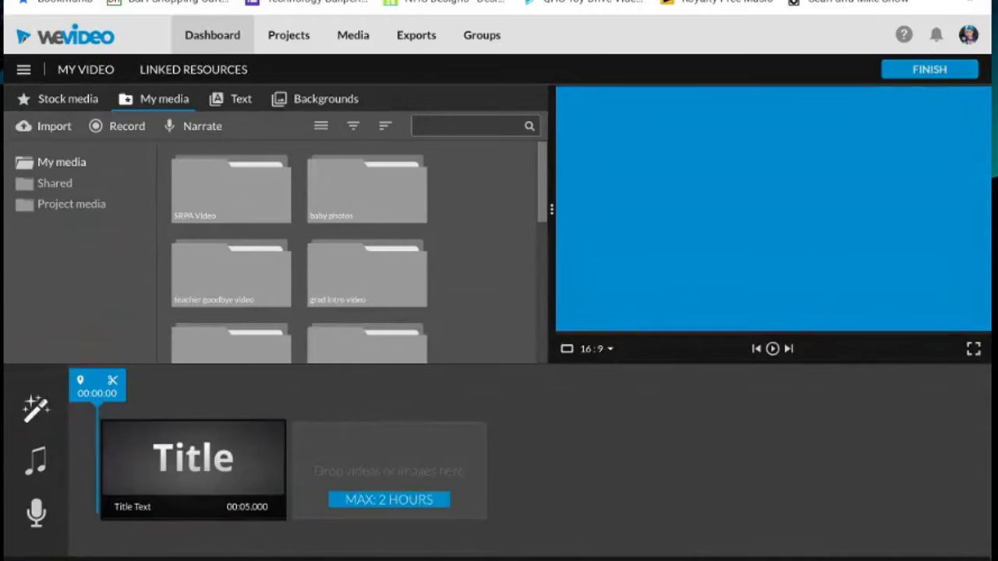
mouse_move(36, 407)
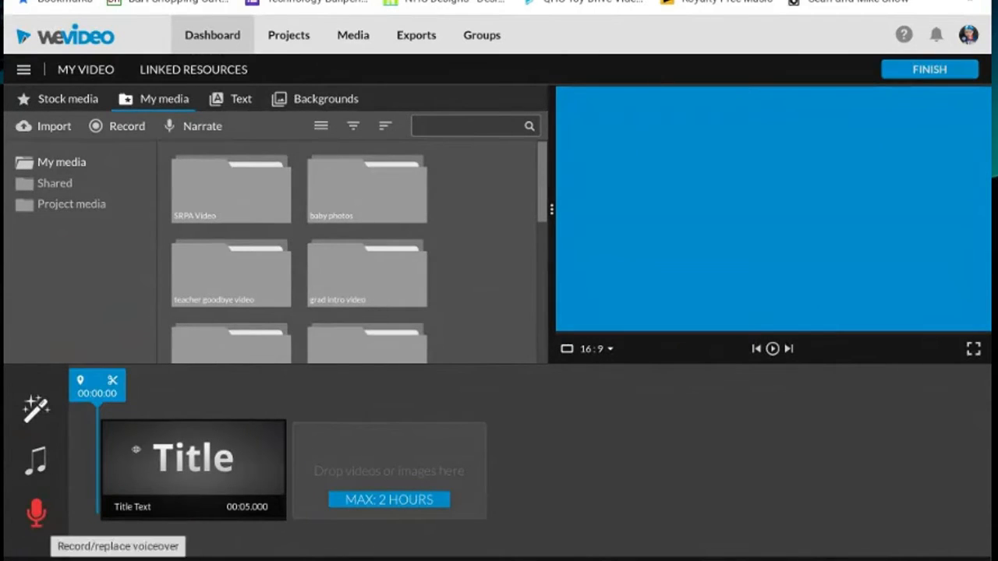
Step: Add clips 20200617_112212 and 20200617_112501 from the SRPA Video folder to the storyboard after the title
double_click(250, 196)
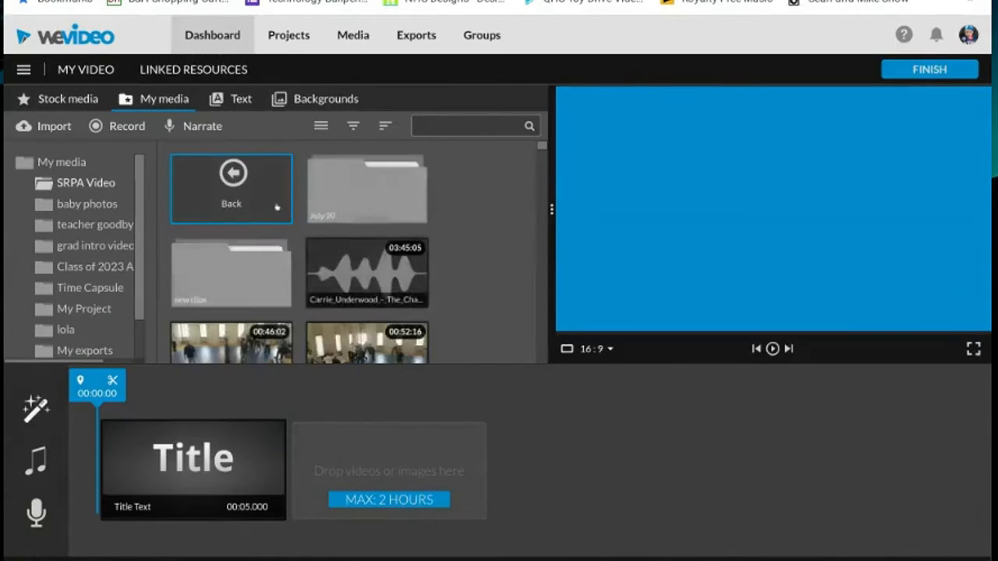
left_click_drag(372, 350, 507, 497)
left_click_drag(234, 350, 528, 467)
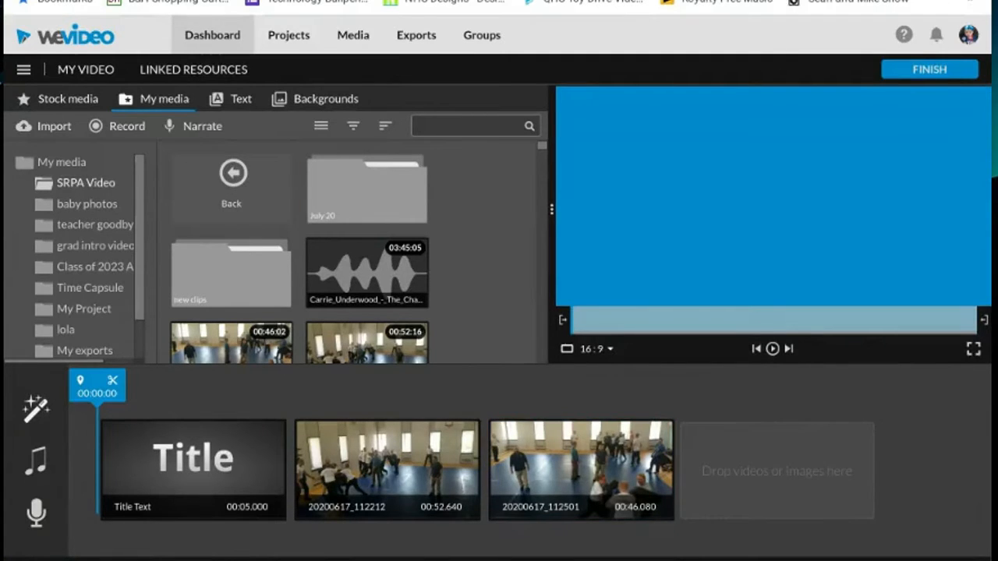
Step: Switch back to Timeline mode and delete both video clips from the Video 1 track, leaving the title
left_click(20, 75)
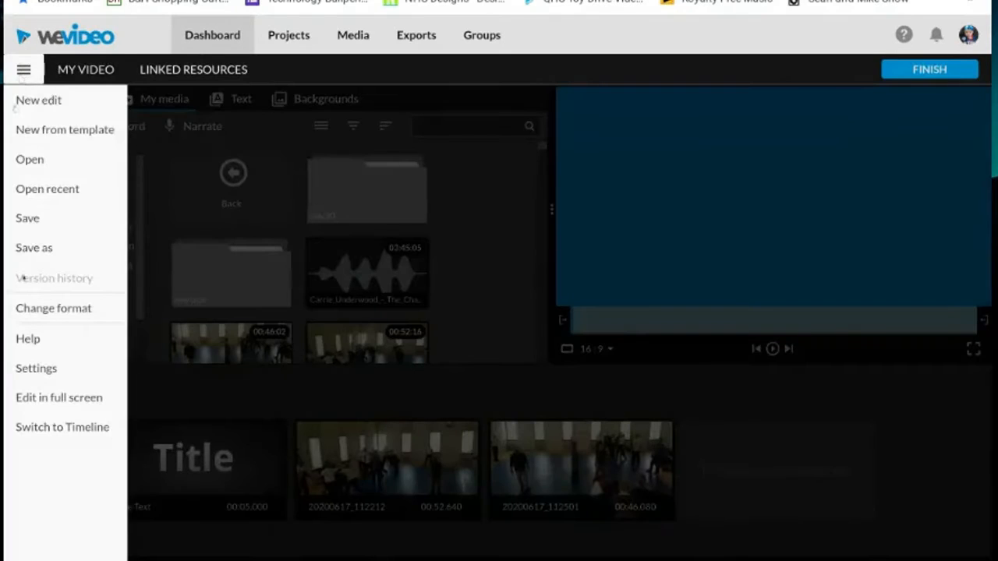
left_click(77, 426)
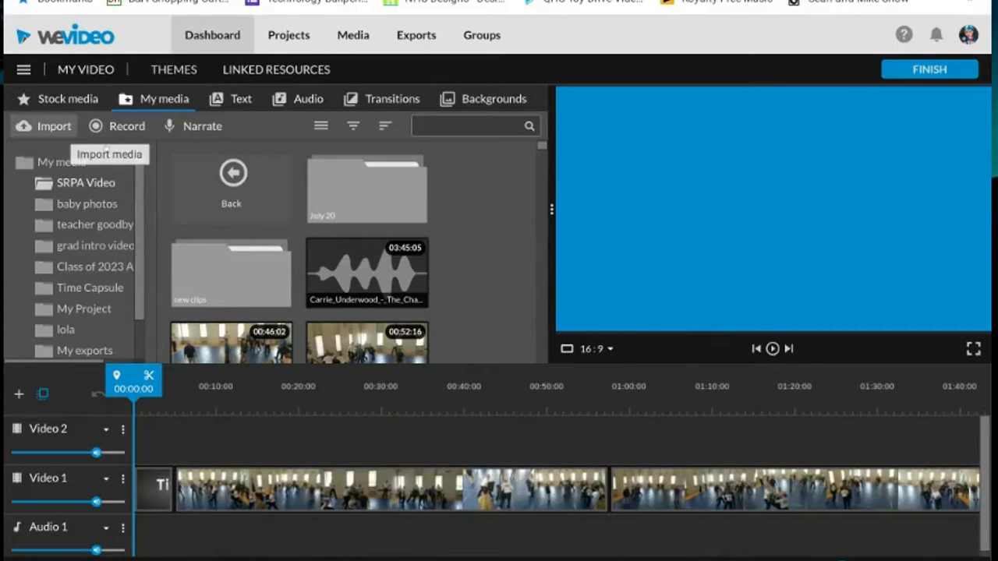
left_click(679, 489)
key("Delete")
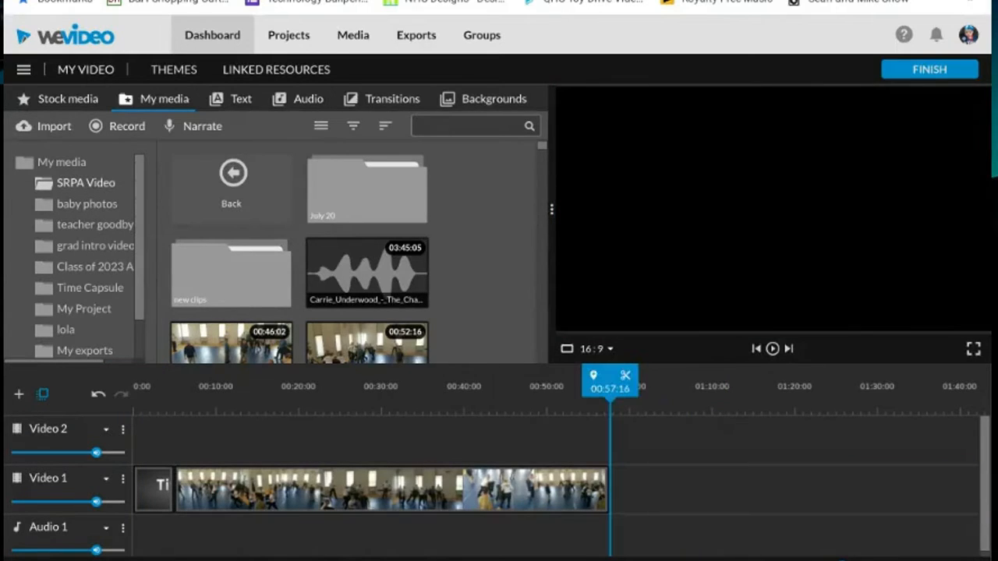
left_click(468, 490)
key("Delete")
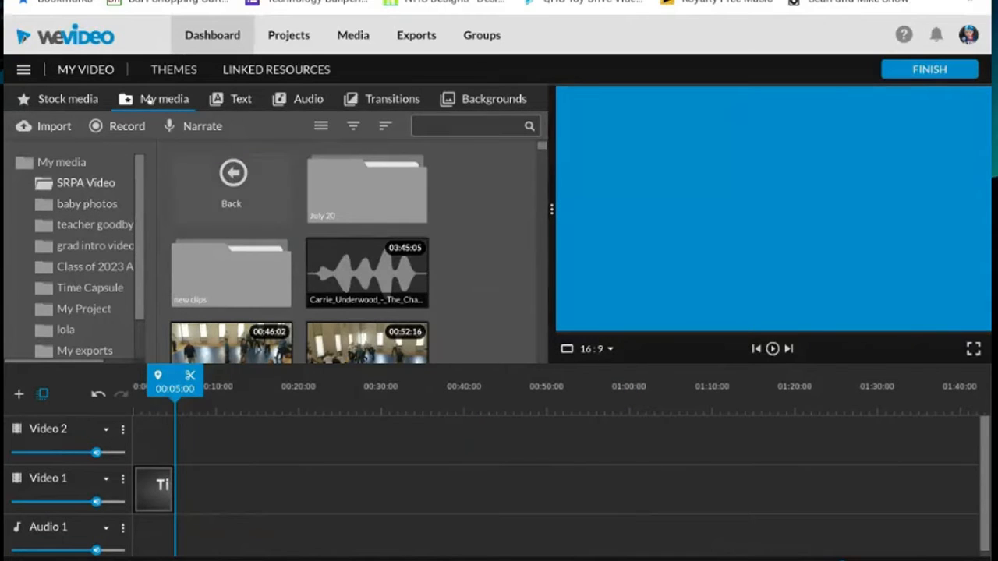
Step: Search the stock media library for "restaurant"
left_click(69, 99)
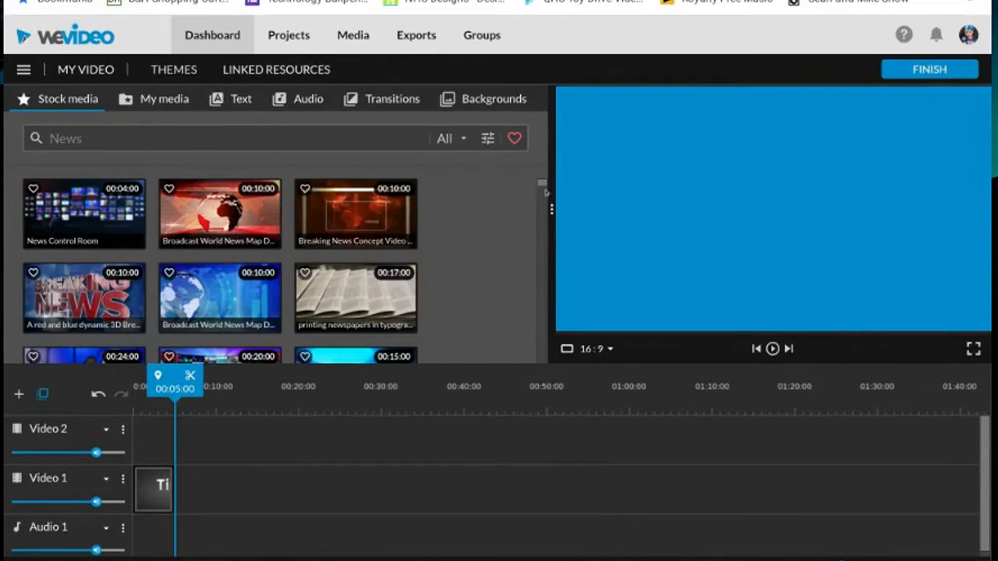
left_click_drag(541, 185, 552, 157)
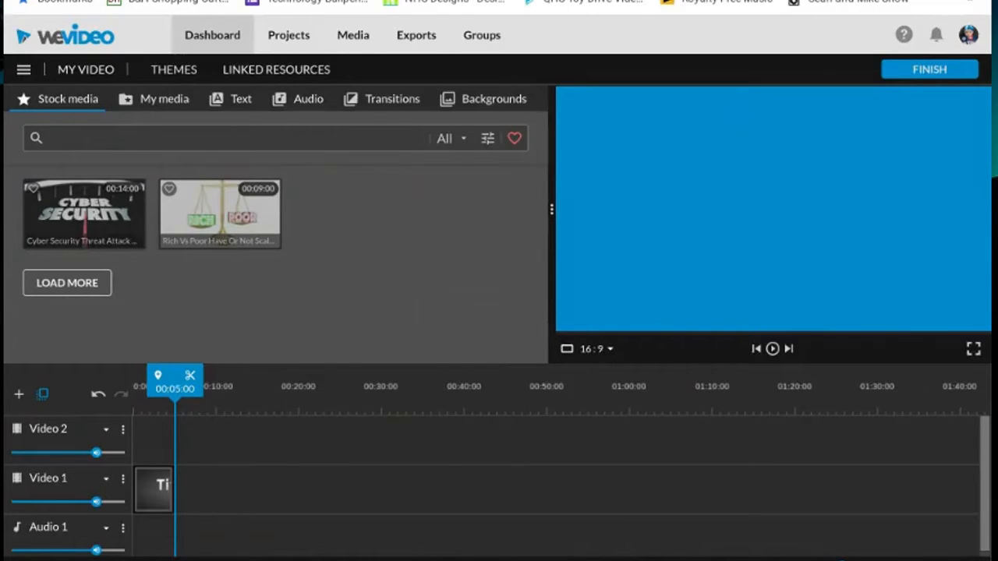
type("restaurant")
key("Return")
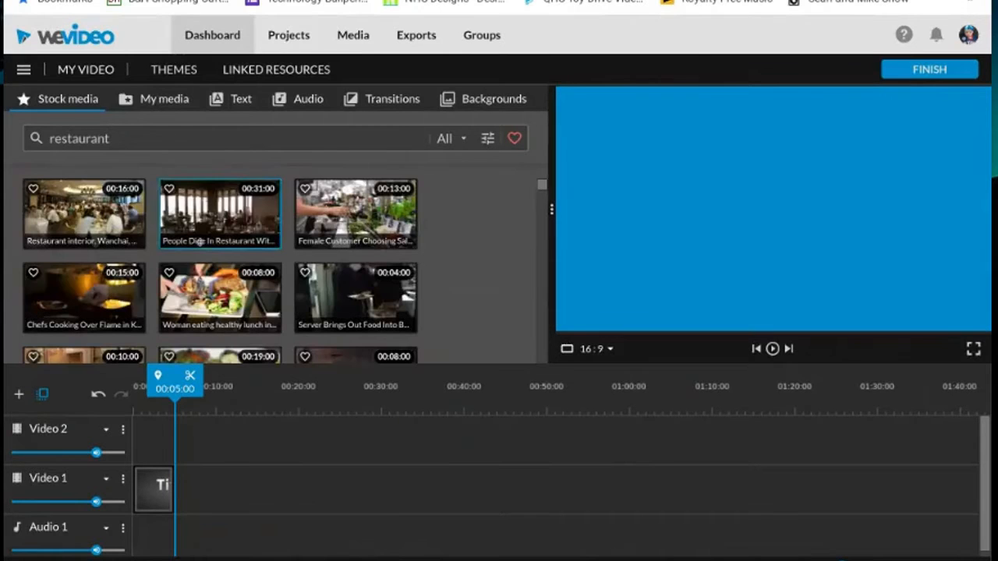
Step: Preview the 19-second "Closeup of male hands using knife and fork" stock clip and place it right after the title on Video 1
left_click_drag(543, 185, 543, 196)
left_click(220, 299)
left_click(221, 227)
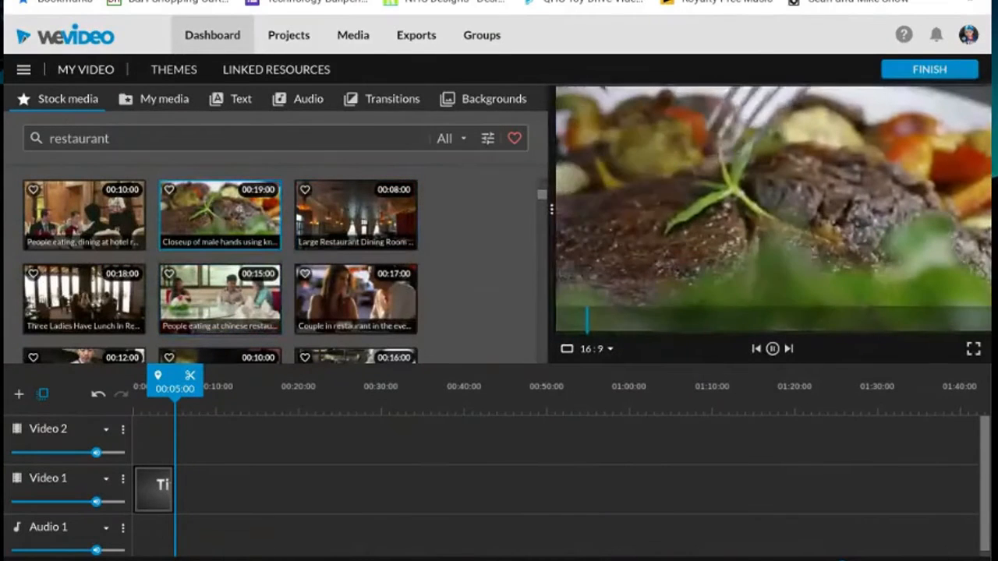
left_click_drag(223, 225, 188, 467)
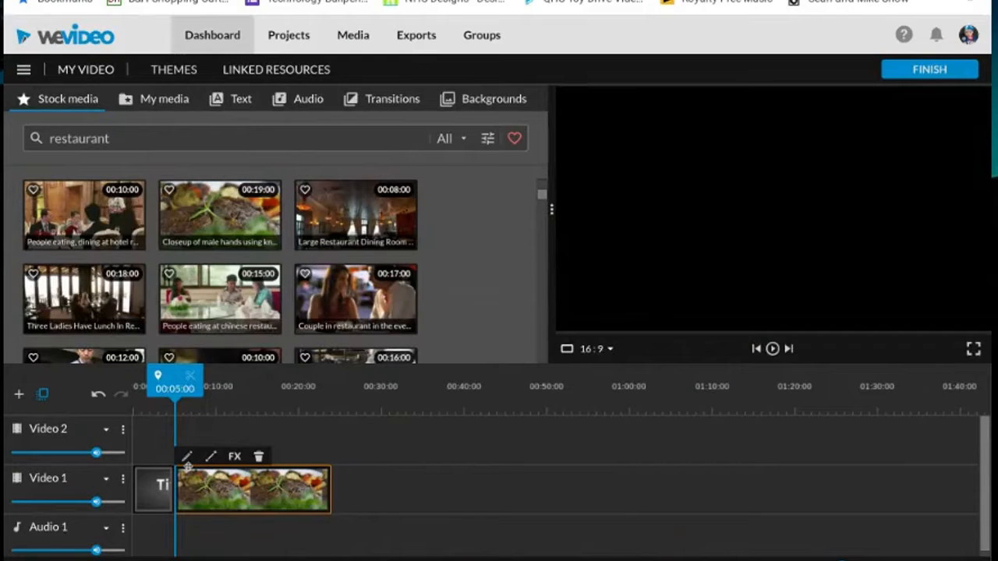
Step: Preview the "Large Restaurant Dining Room" stock clip and add it after the steak closeup on Video 1
right_click(229, 306)
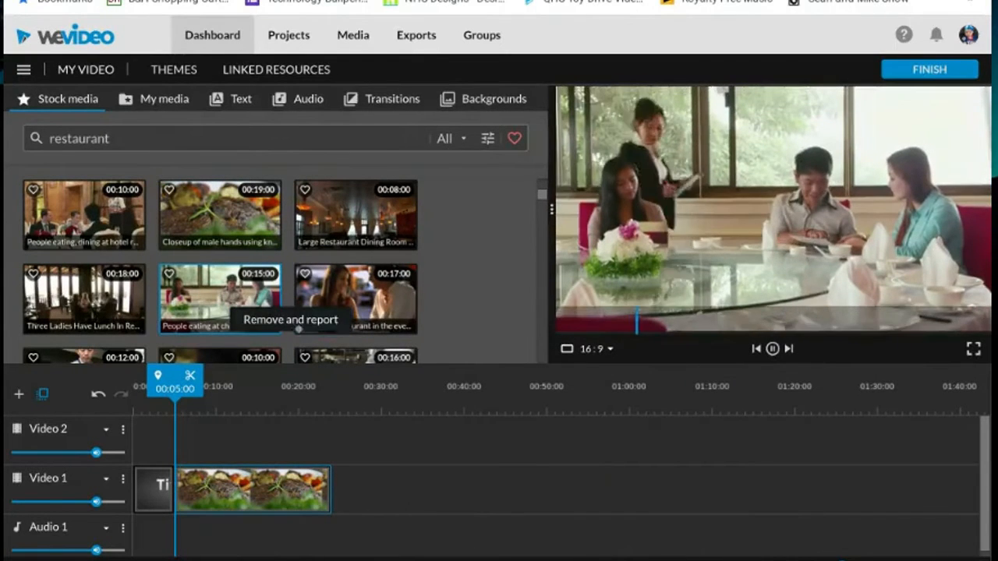
left_click(322, 203)
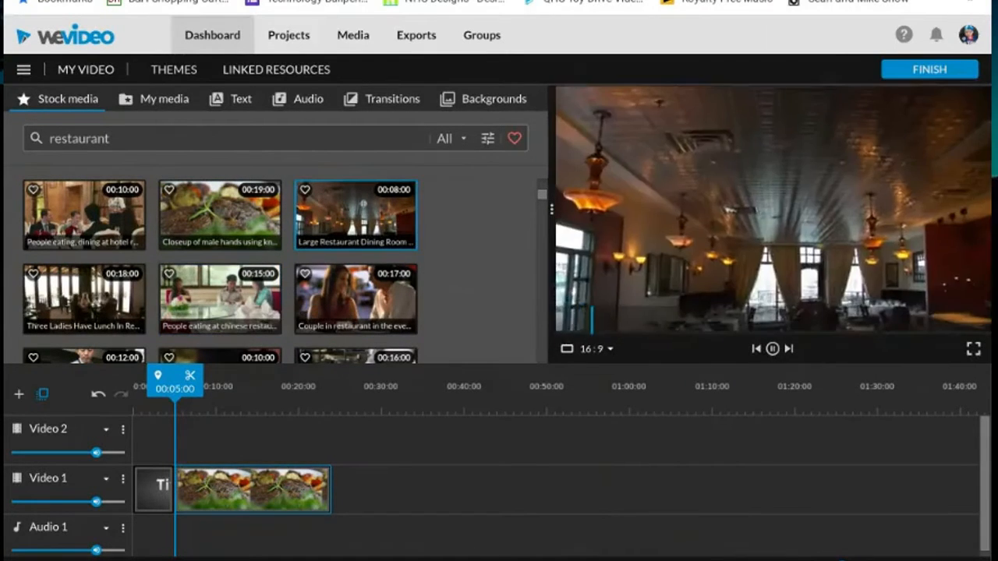
left_click_drag(354, 205, 360, 490)
Step: Play back the assembled sequence from the title, and review the media types offered for refining the stock search
left_click_drag(314, 400, 154, 387)
key("space")
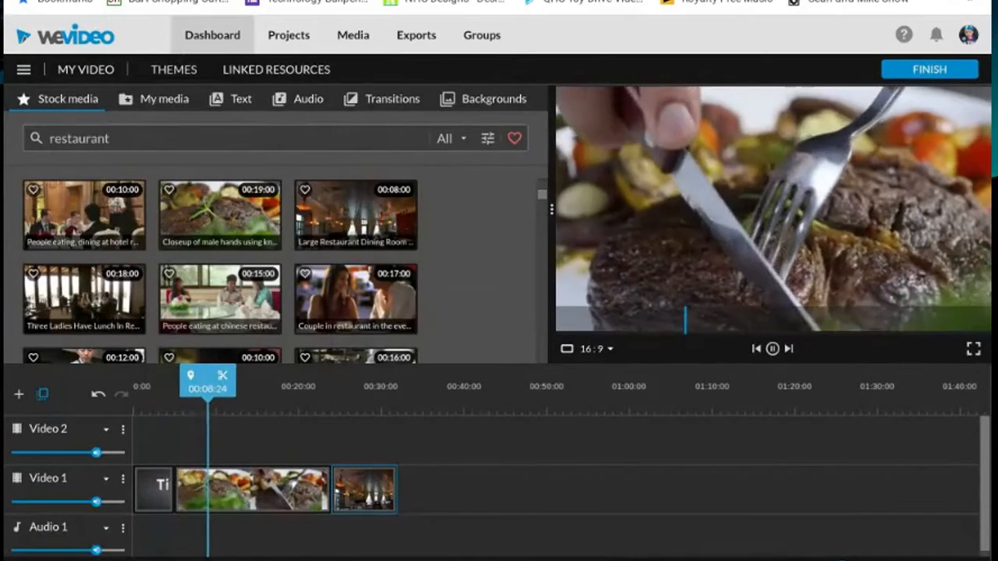
left_click(364, 490)
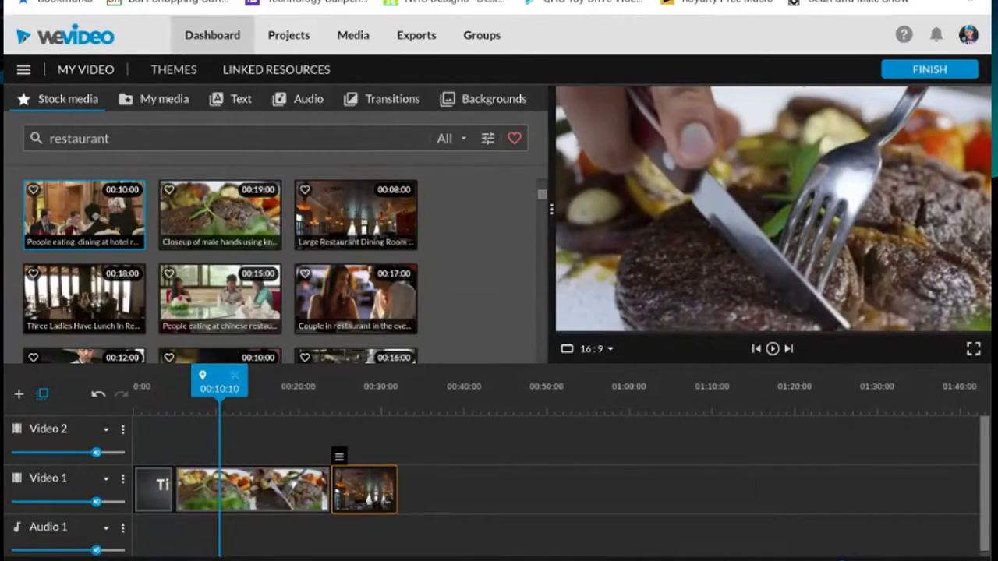
left_click(488, 140)
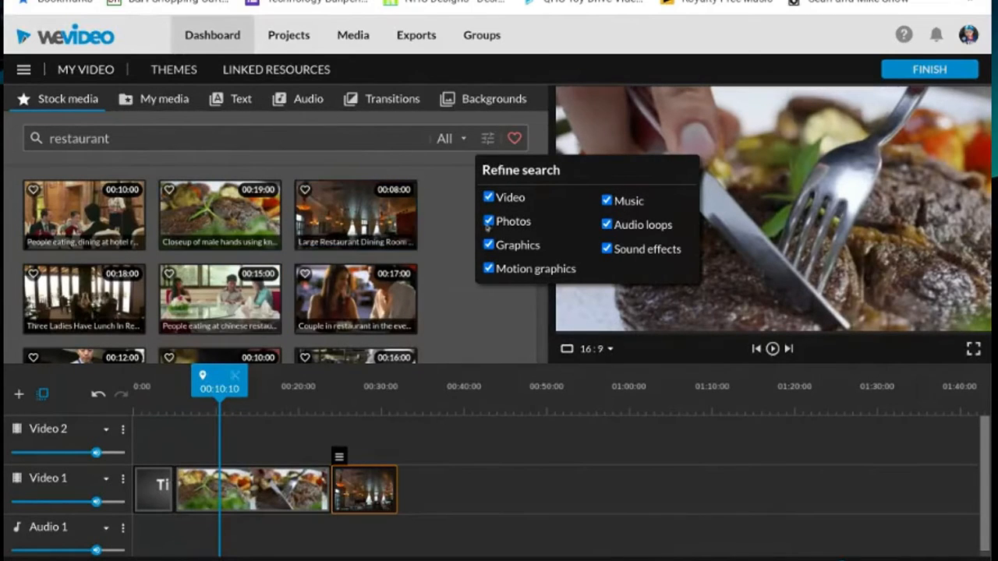
left_click(457, 316)
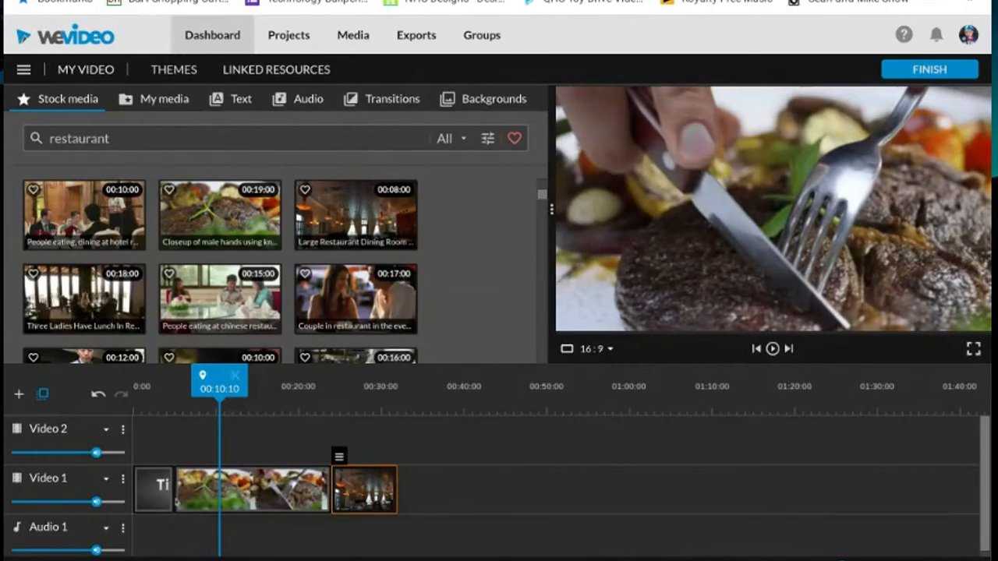
Step: Replace the title clip's text with "My Video" and save the changes
left_click(156, 490)
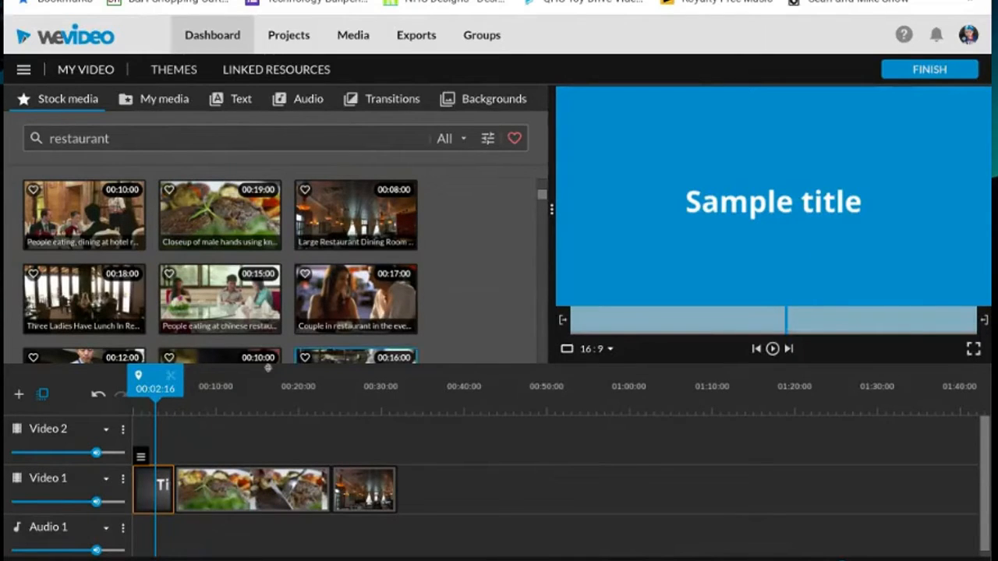
mouse_move(136, 457)
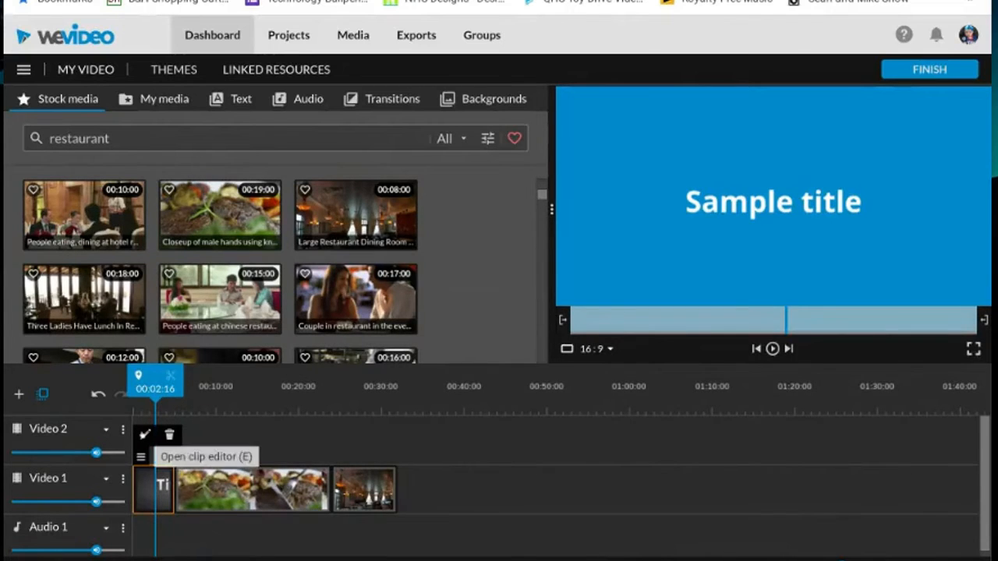
left_click(144, 434)
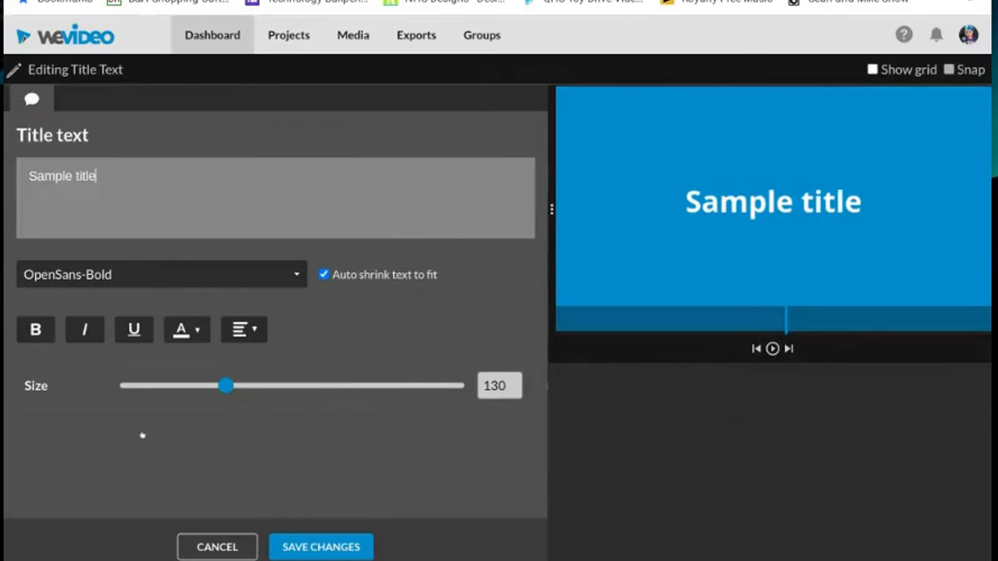
left_click_drag(36, 176, 115, 168)
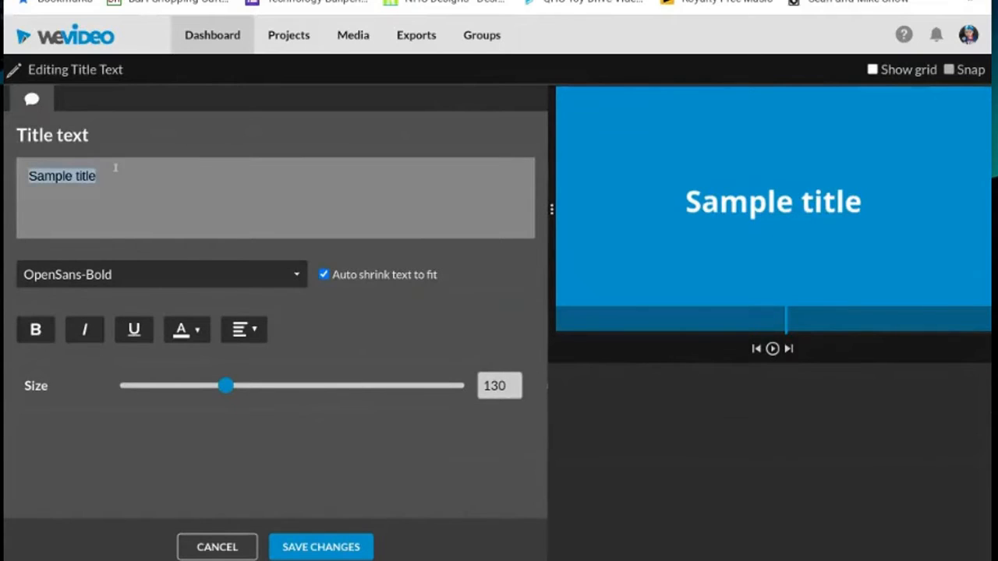
key("BackSpace")
type("My Video")
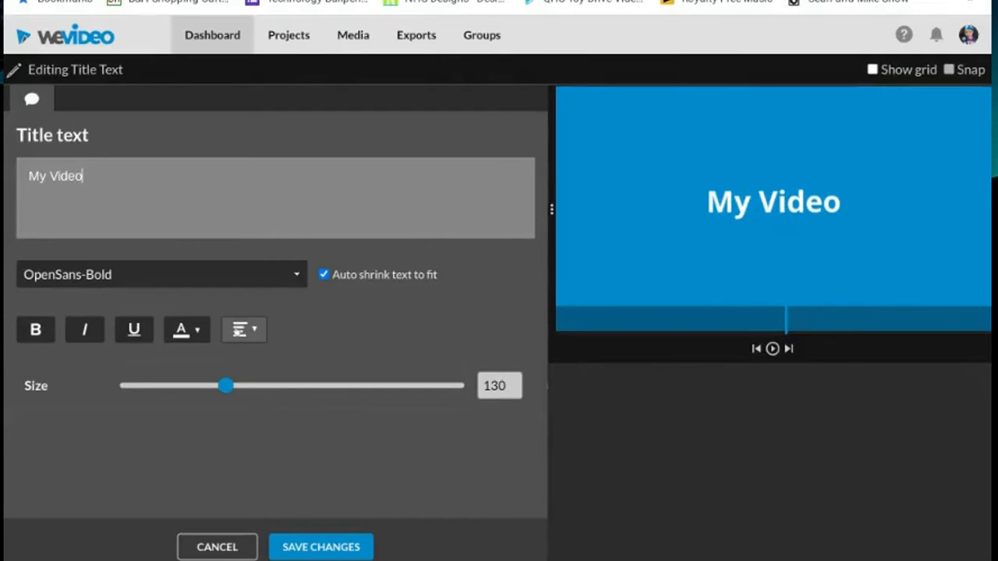
left_click(312, 548)
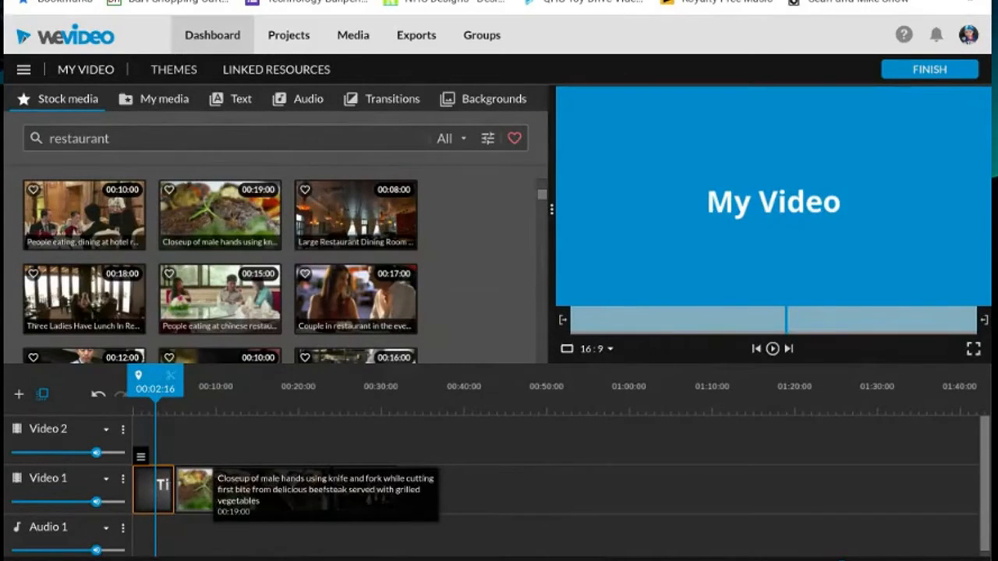
Step: Add the "Couple in restaurant in the evening" clip after the dining room clip on Video 1, with a Cross fade transition between them
left_click_drag(315, 312, 424, 484)
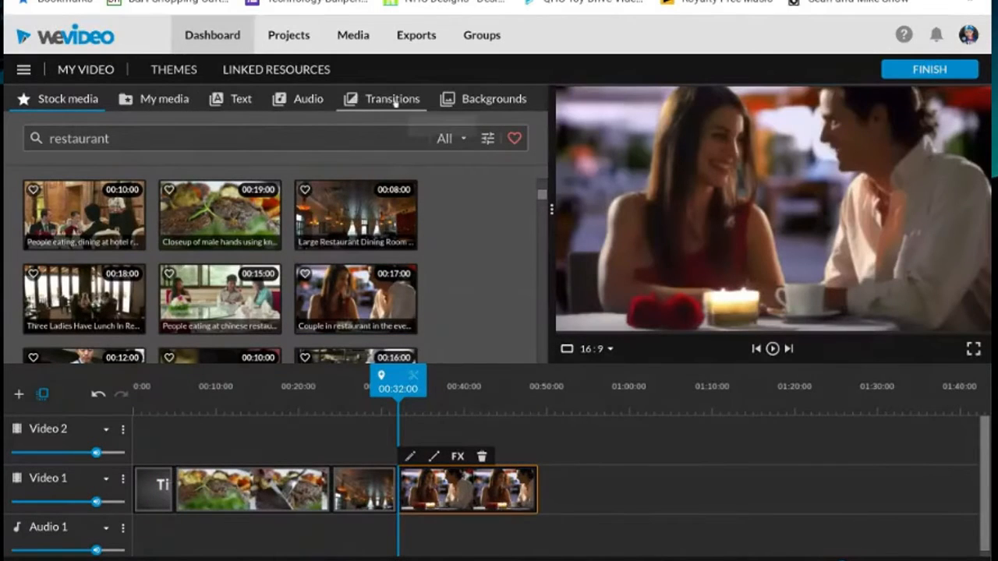
left_click(393, 100)
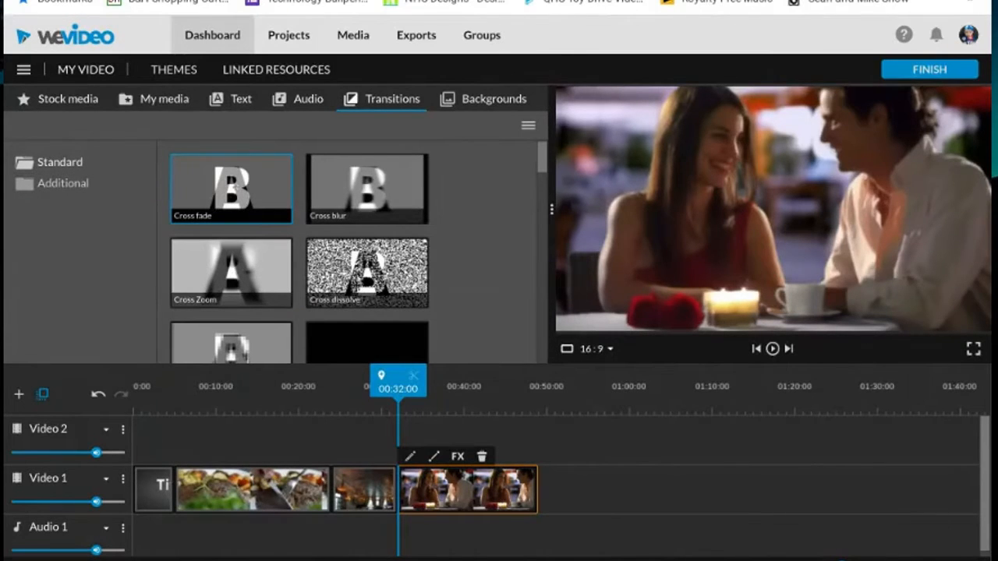
key("space")
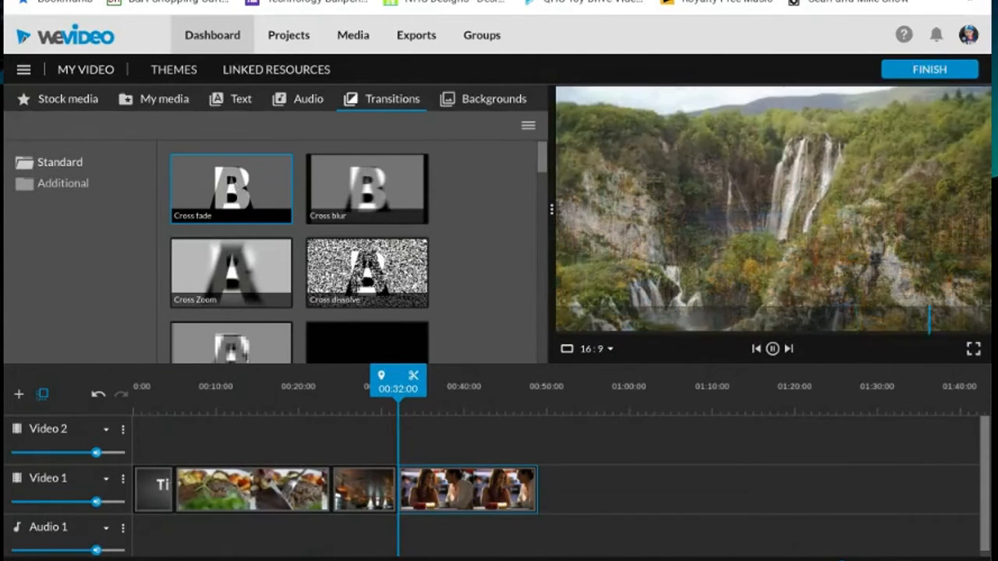
left_click_drag(224, 188, 402, 449)
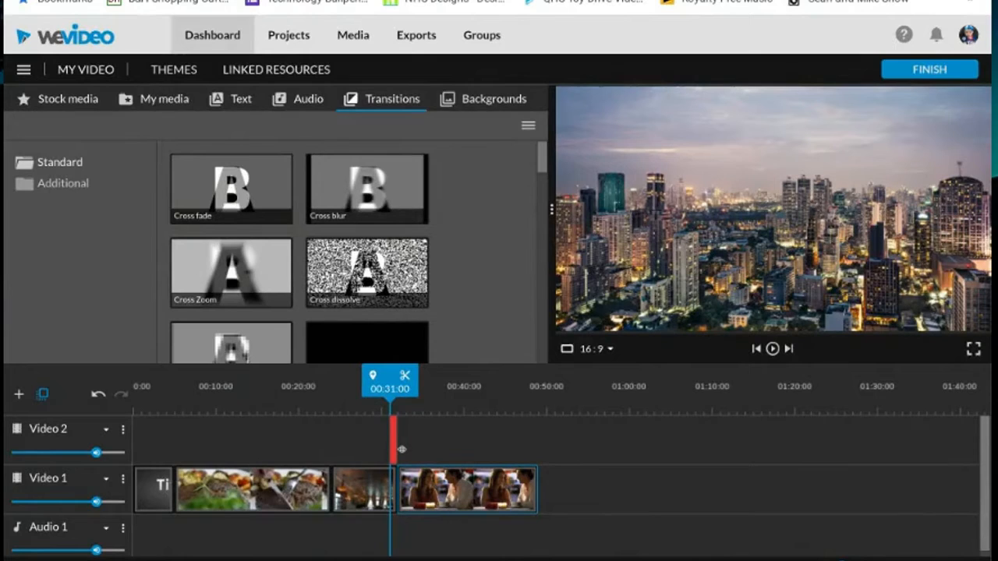
left_click_drag(402, 449, 406, 475)
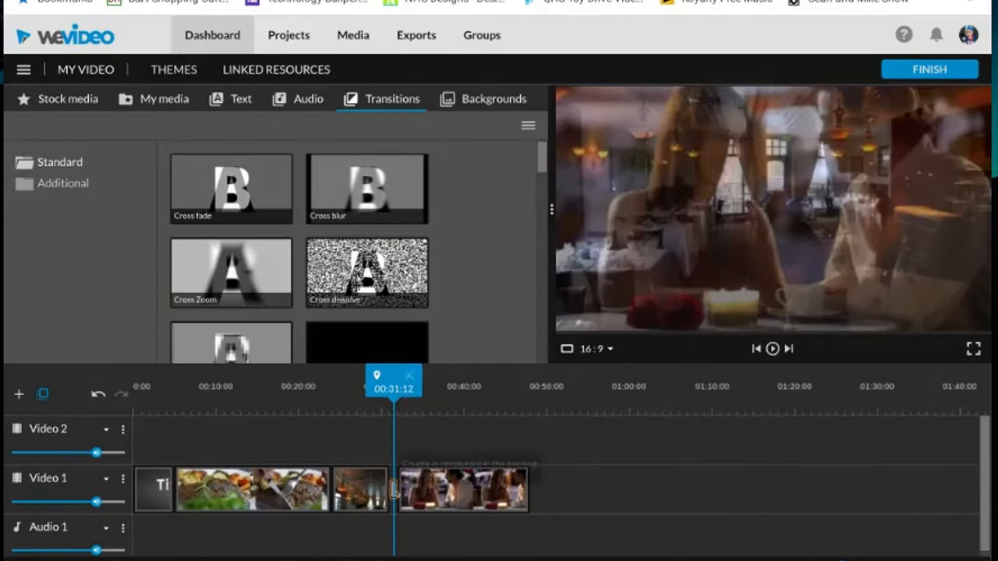
Step: Play the timeline across the cross fade and browse the other standard transitions
left_click_drag(394, 385, 368, 385)
key("space")
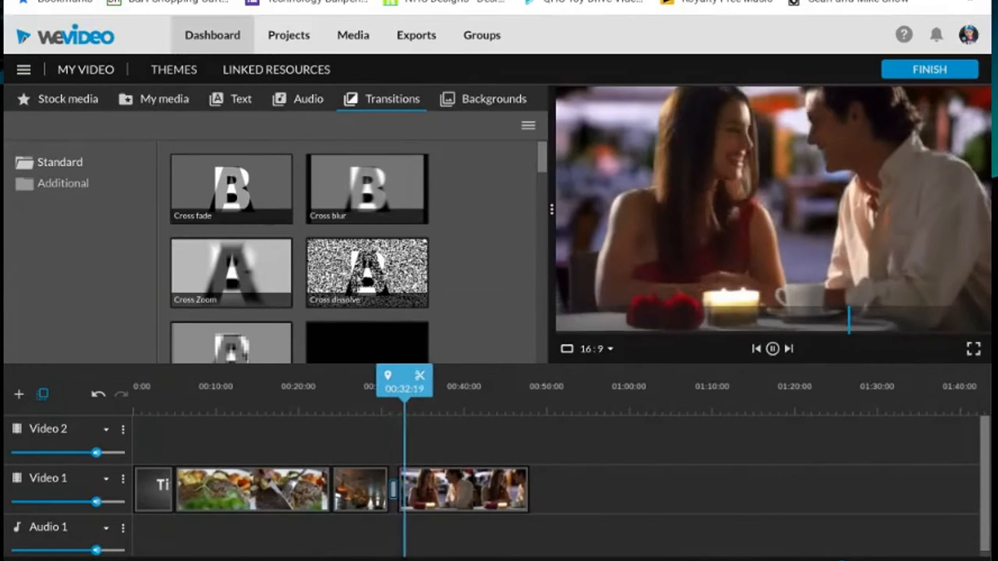
key("space")
left_click_drag(541, 154, 573, 318)
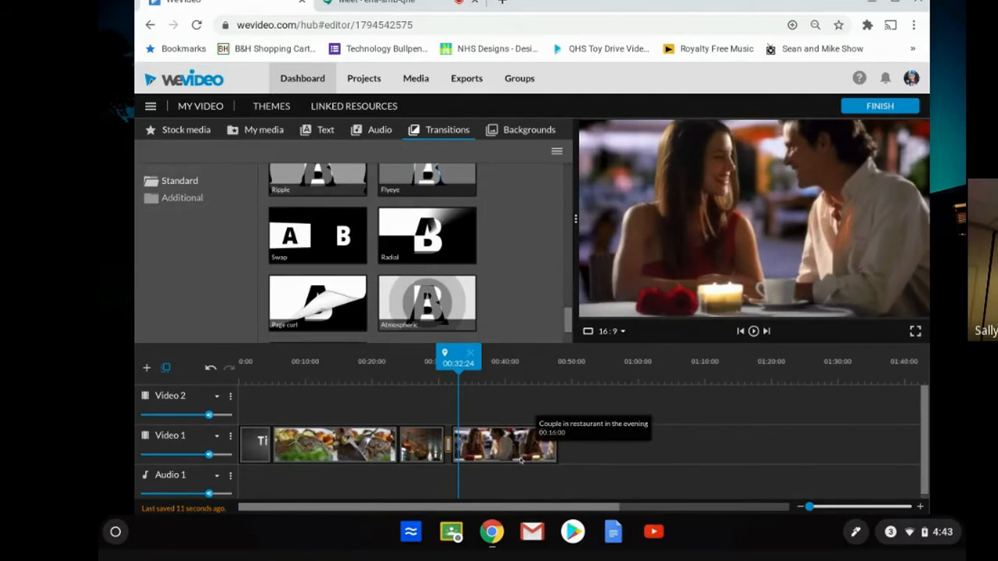
Step: Zoom out the timeline and examine the editing tools offered for the couple, dining room and steak clips
left_click(521, 460)
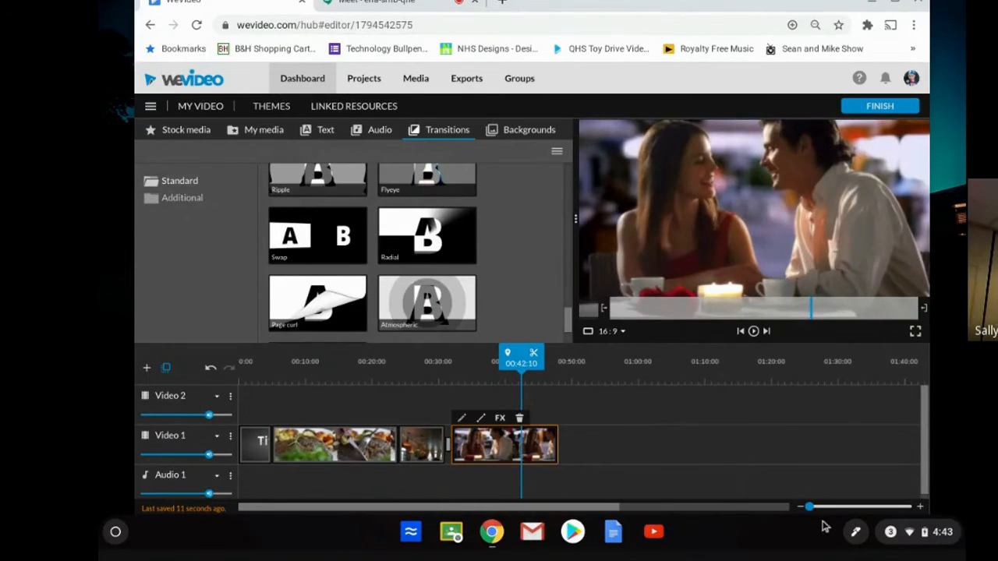
mouse_move(808, 507)
left_mouse_down()
mouse_move(869, 508)
mouse_move(808, 509)
left_mouse_up()
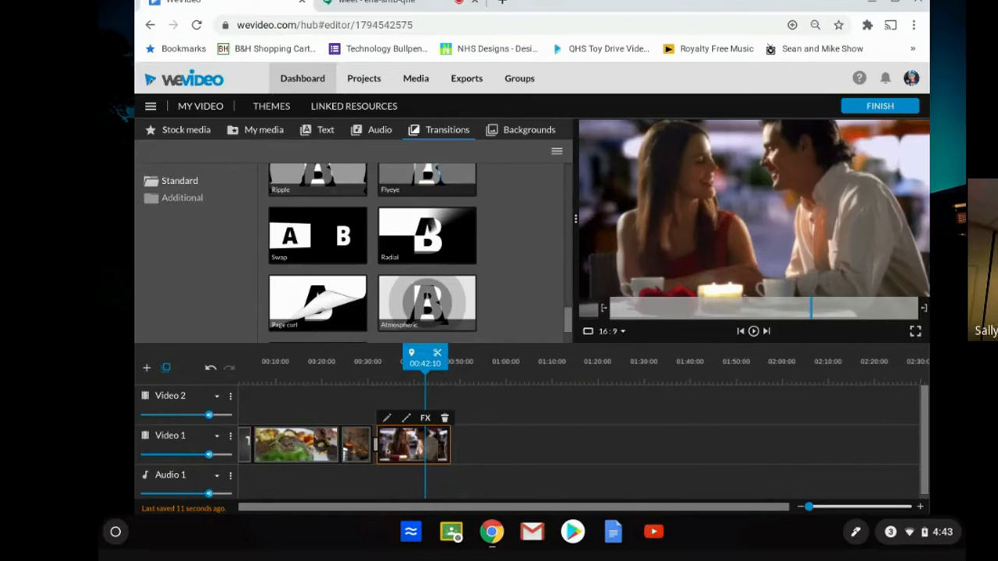
left_click(366, 444)
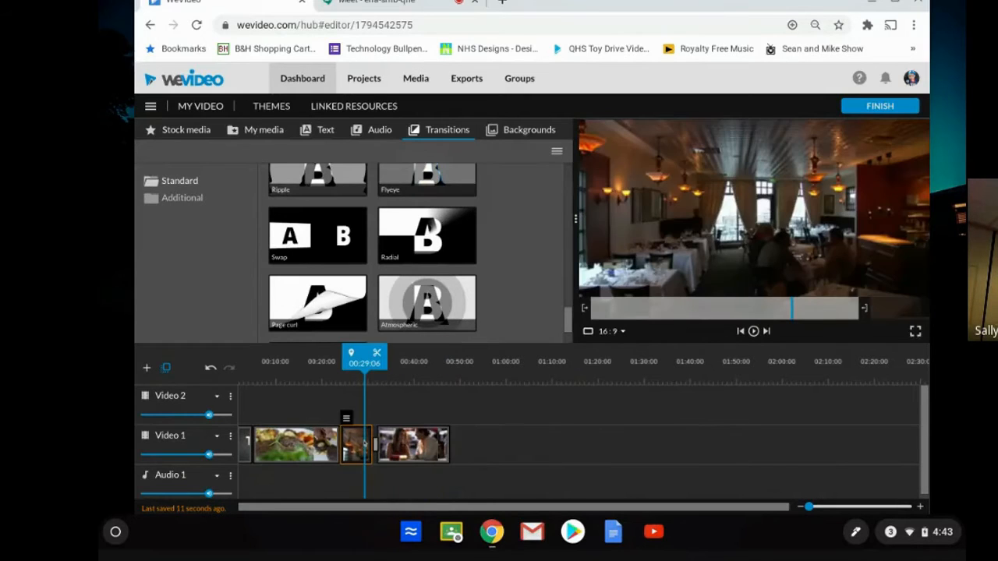
mouse_move(344, 421)
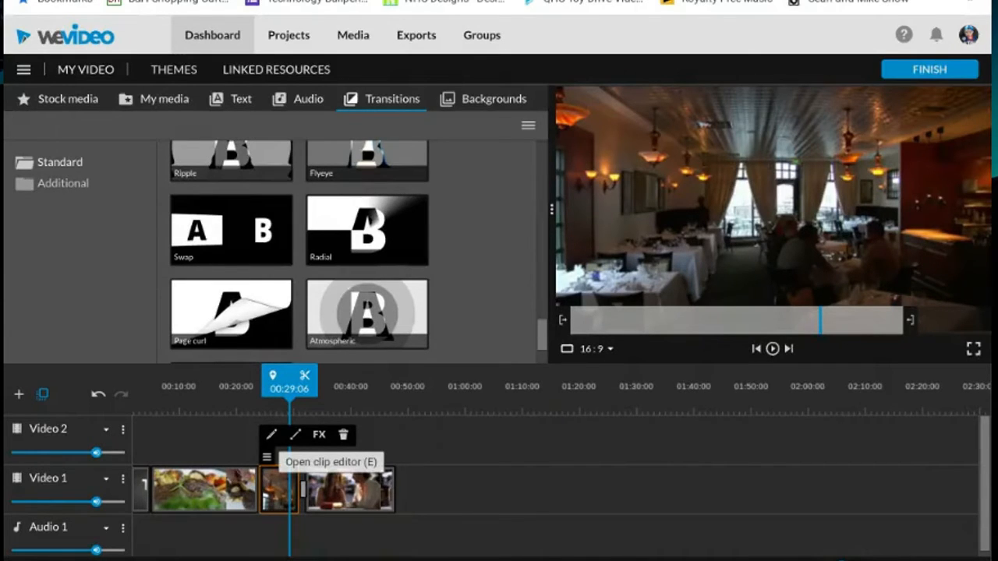
left_click_drag(275, 376, 176, 381)
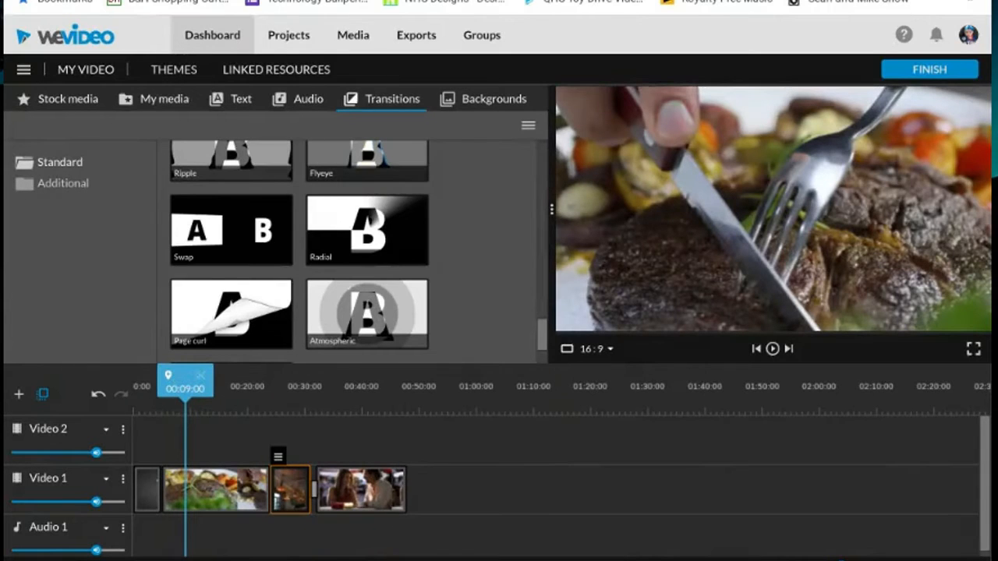
left_click(197, 489)
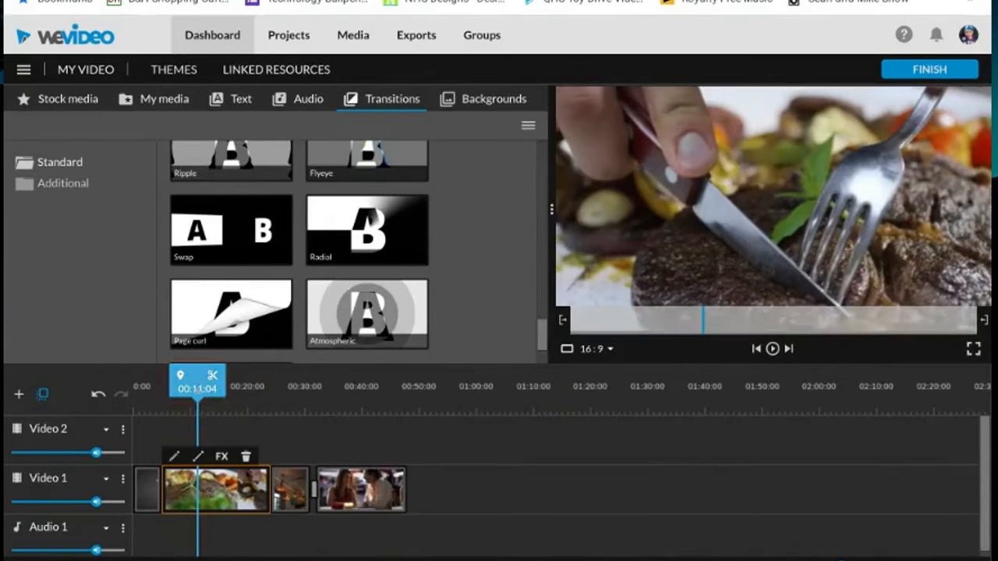
Step: Split the couple clip on Video 1 at 00:42:17 and delete the part after the cut
left_click(193, 388)
left_click_drag(193, 388, 369, 390)
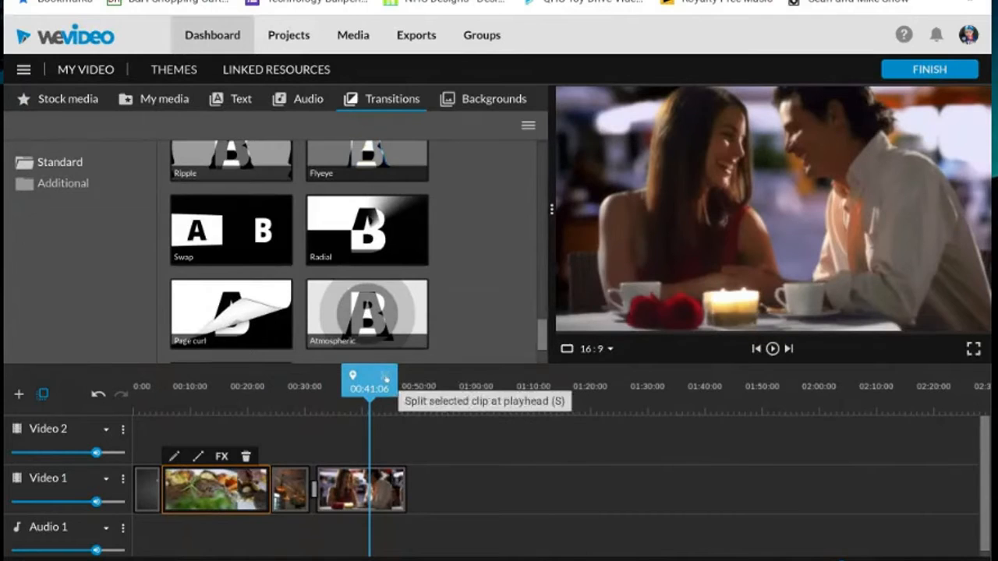
left_click(377, 498)
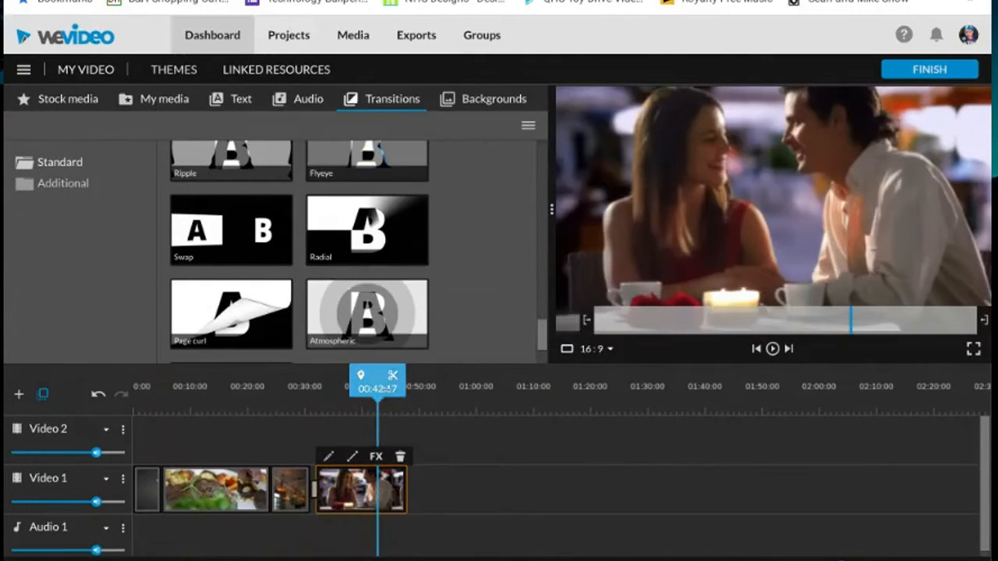
left_click(392, 375)
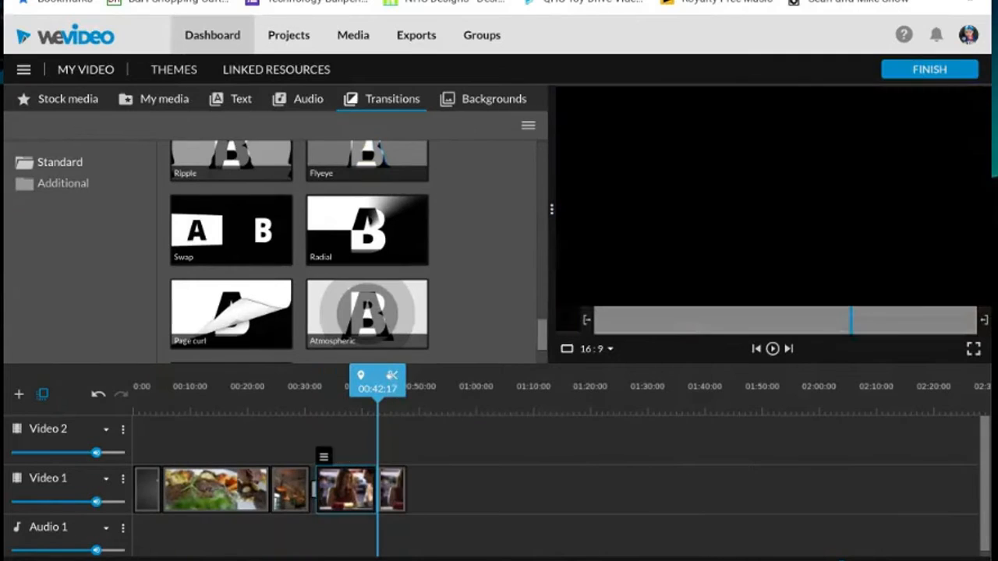
left_click_drag(391, 489, 450, 490)
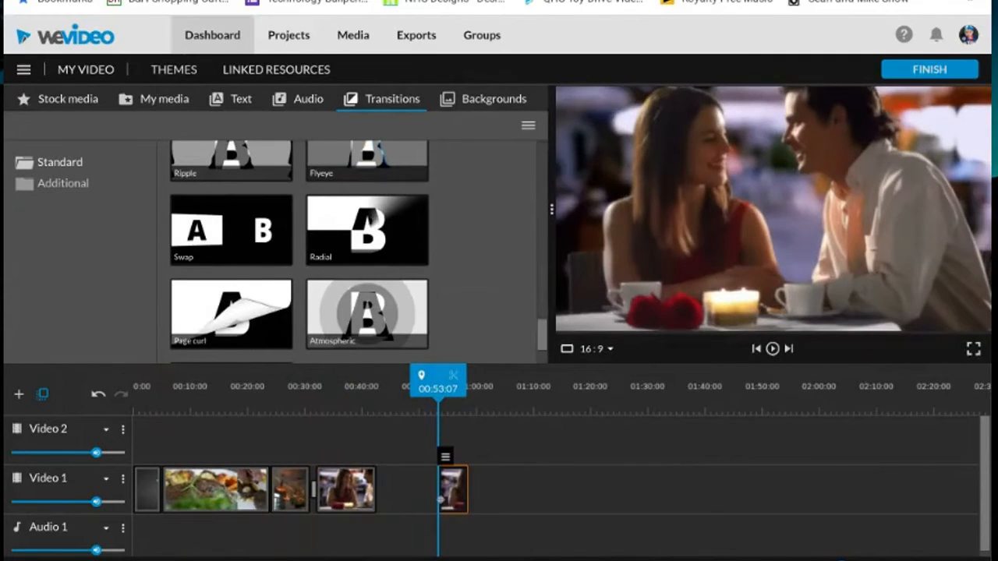
key("Delete")
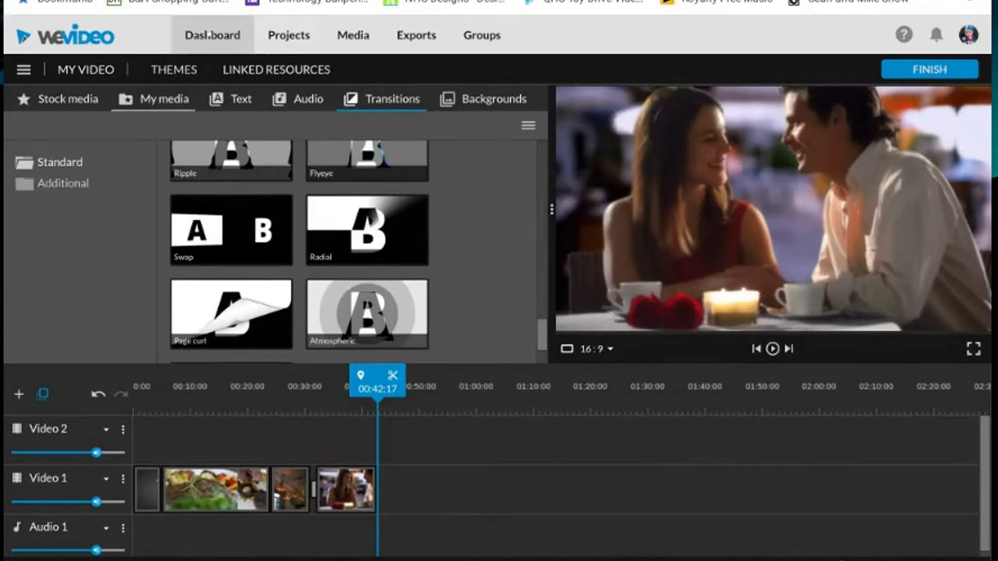
Step: Preview the motion text titles Whisper, Puff, Trailer - the Cut and Trailer Slash
left_click(230, 100)
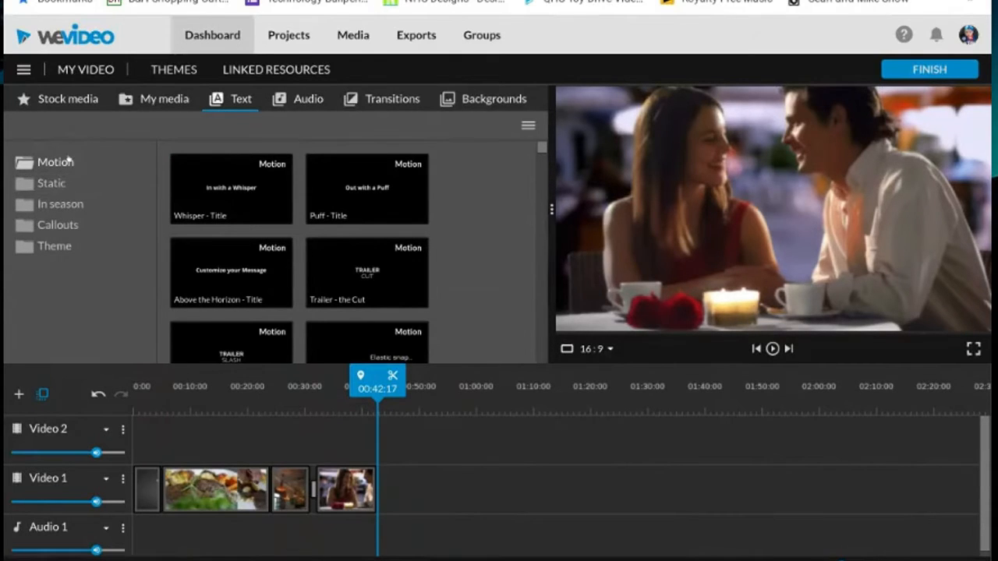
left_click(229, 205)
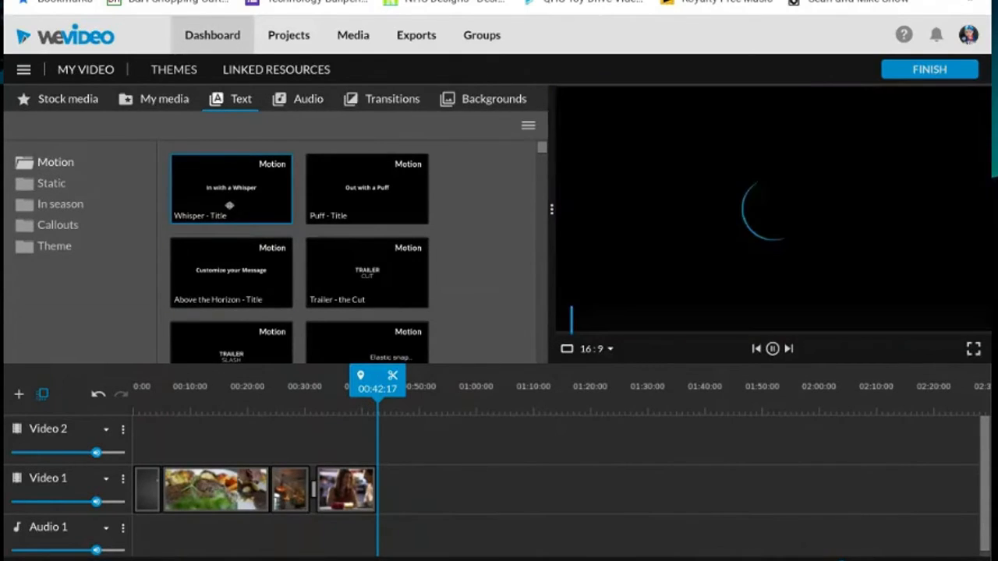
left_click(330, 186)
left_click(382, 284)
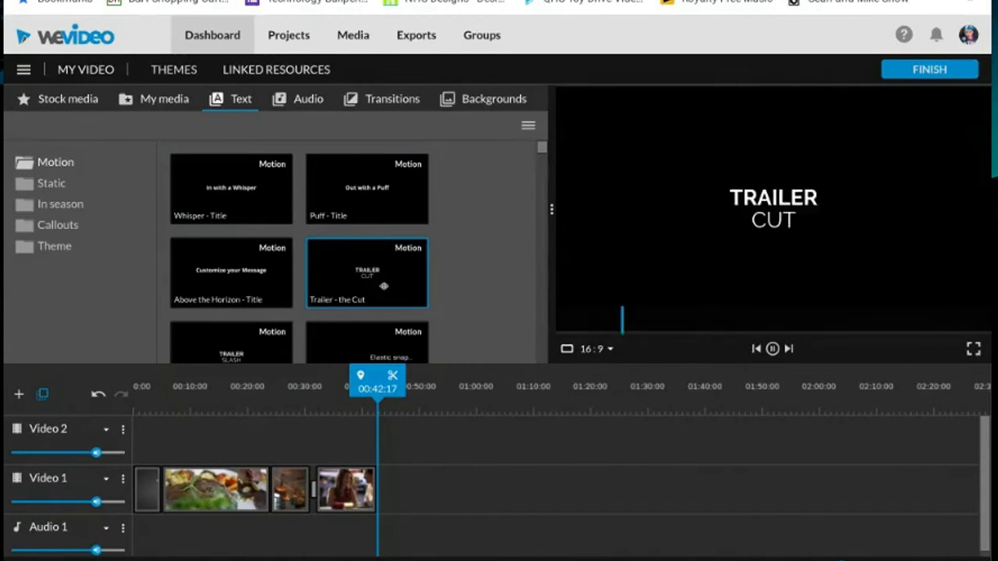
left_click(233, 340)
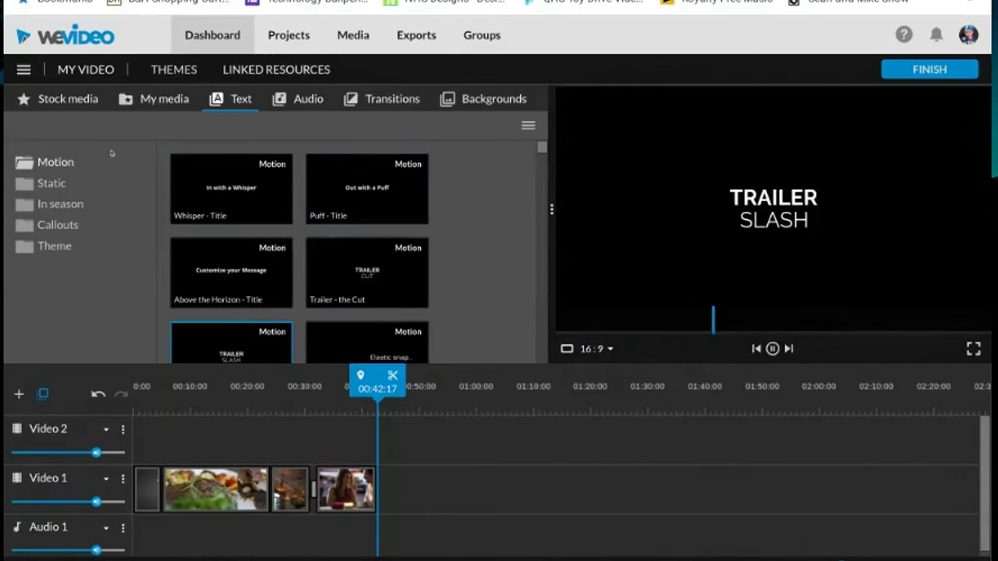
Step: Browse the Static and In season text titles, previewing the End credits title
left_click(48, 185)
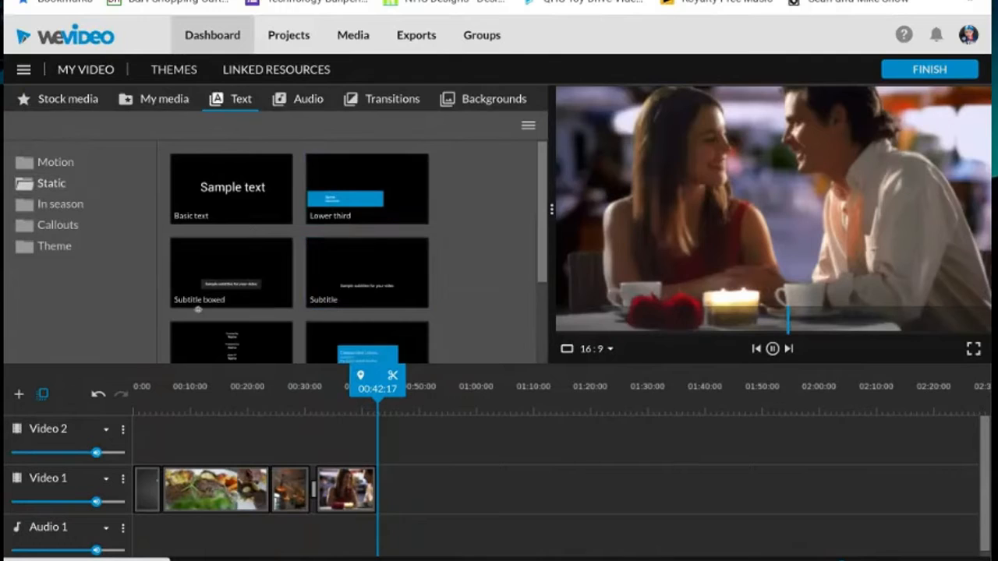
left_click(229, 373)
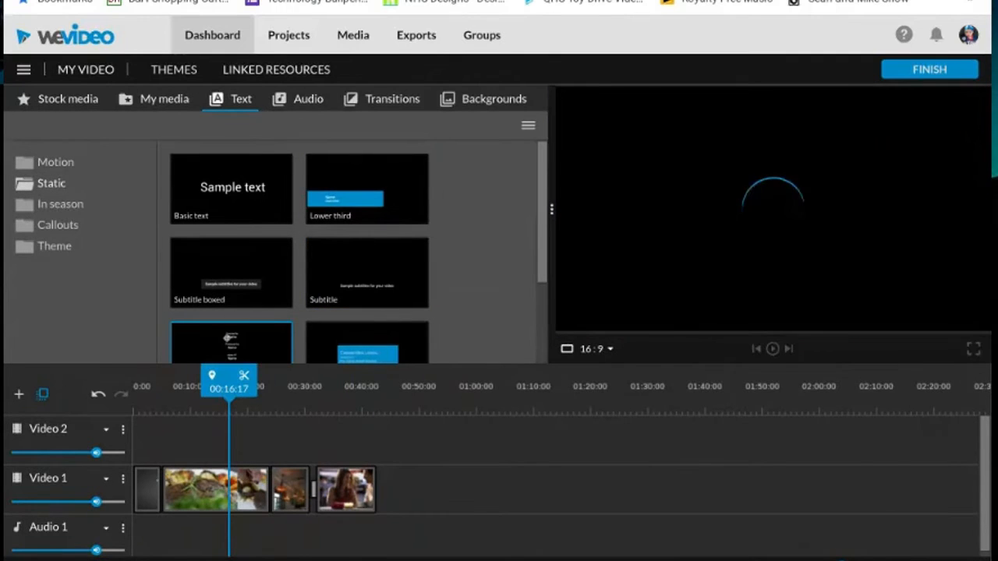
left_click_drag(540, 193, 559, 303)
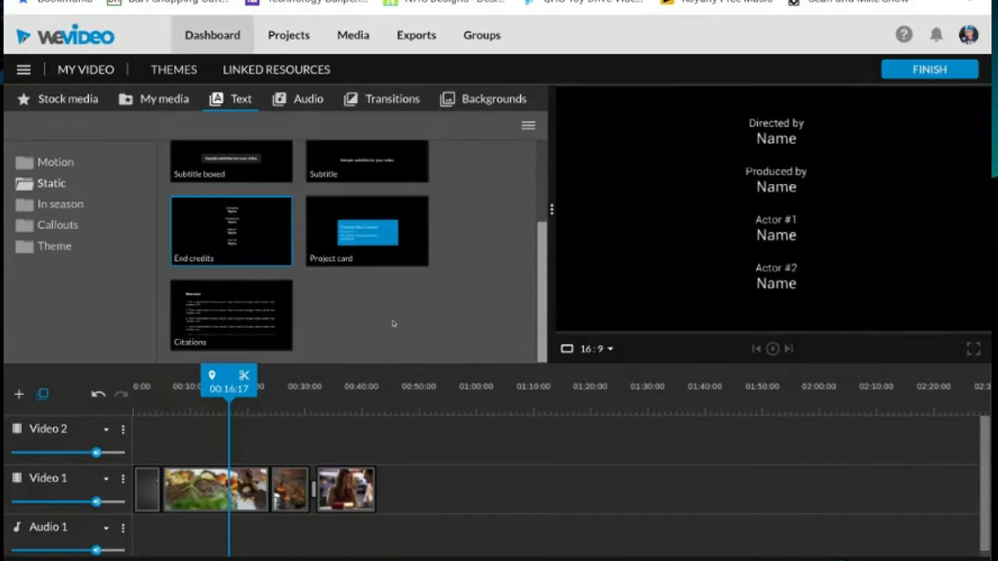
left_click(59, 204)
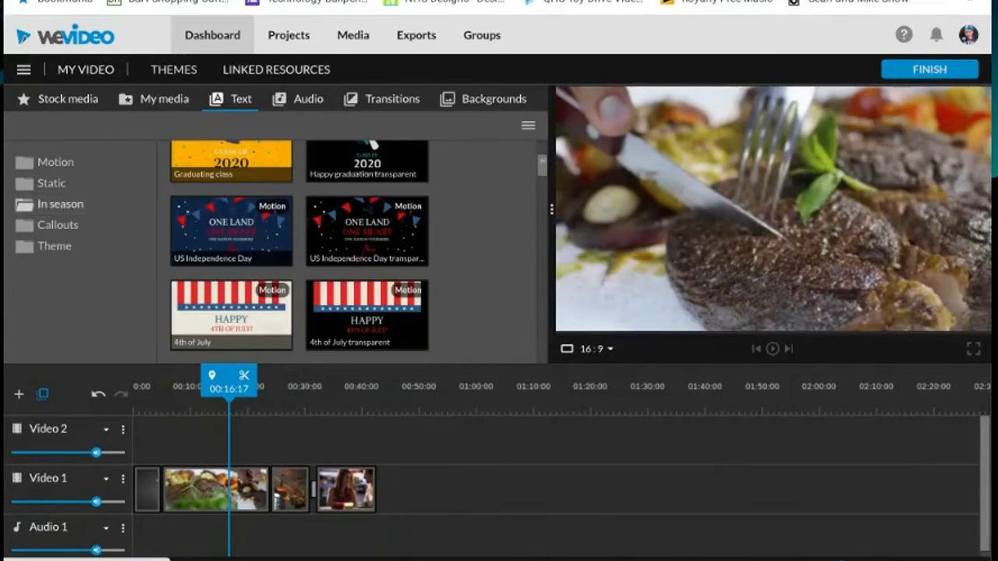
left_click_drag(542, 165, 516, 292)
Step: Add the Arrow callout to Video 2 above the start of the couple clip, at 00:32:00
left_click(54, 225)
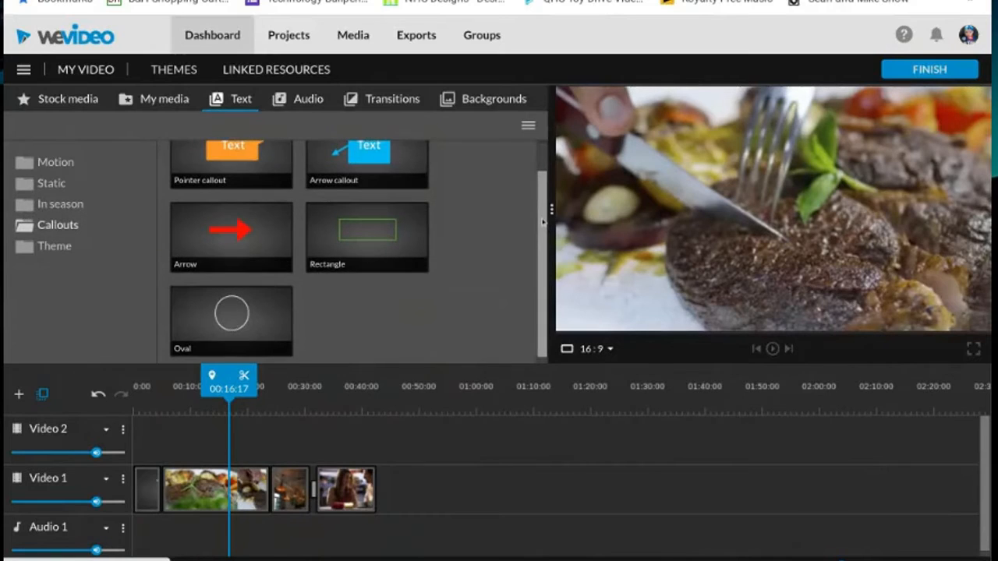
left_click_drag(546, 226, 532, 172)
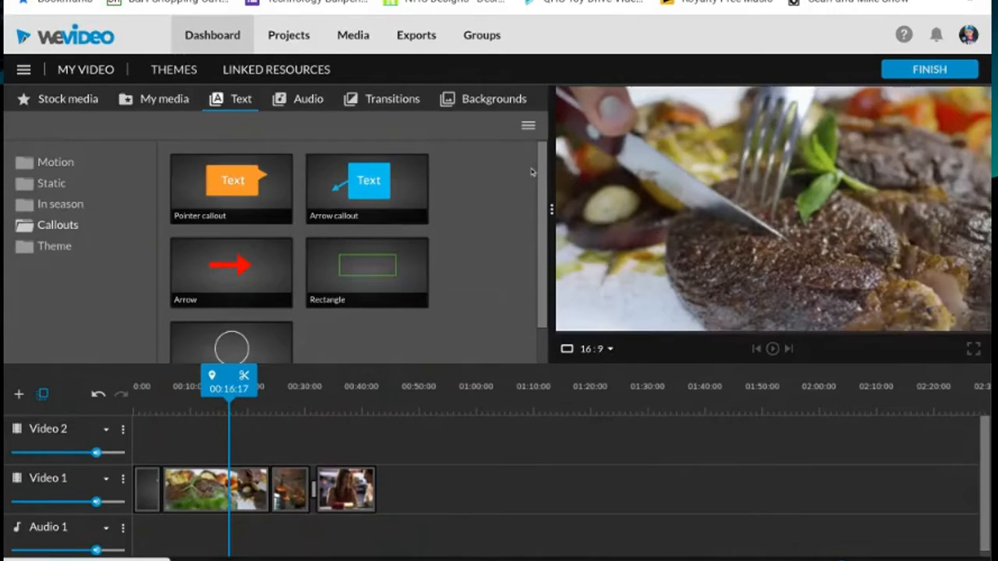
left_click(237, 269)
left_click_drag(237, 269, 337, 429)
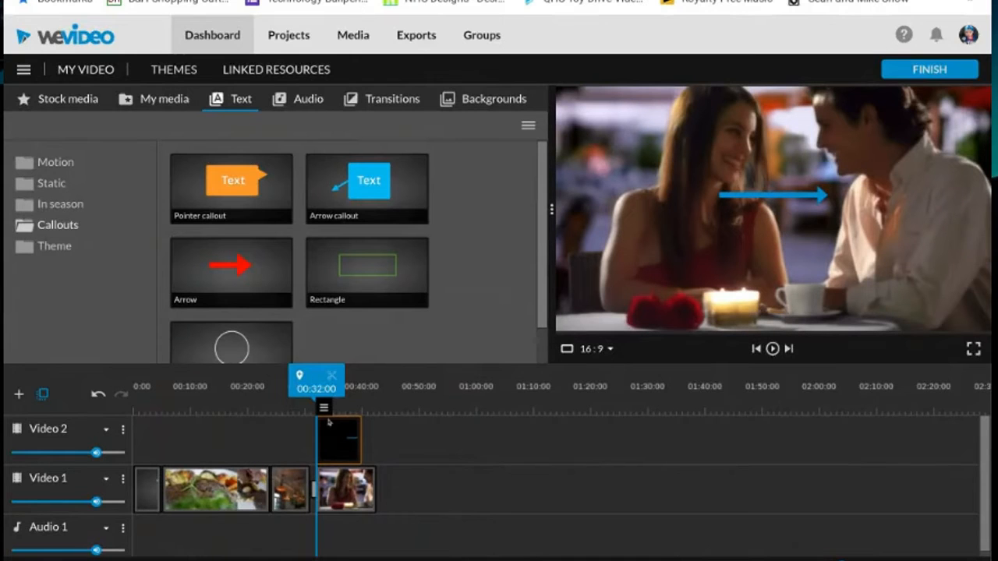
Step: Move the arrow onto the woman at about x 412, y 524, raise its tail so it slopes downward, and save the changes
mouse_move(322, 407)
left_click(328, 386)
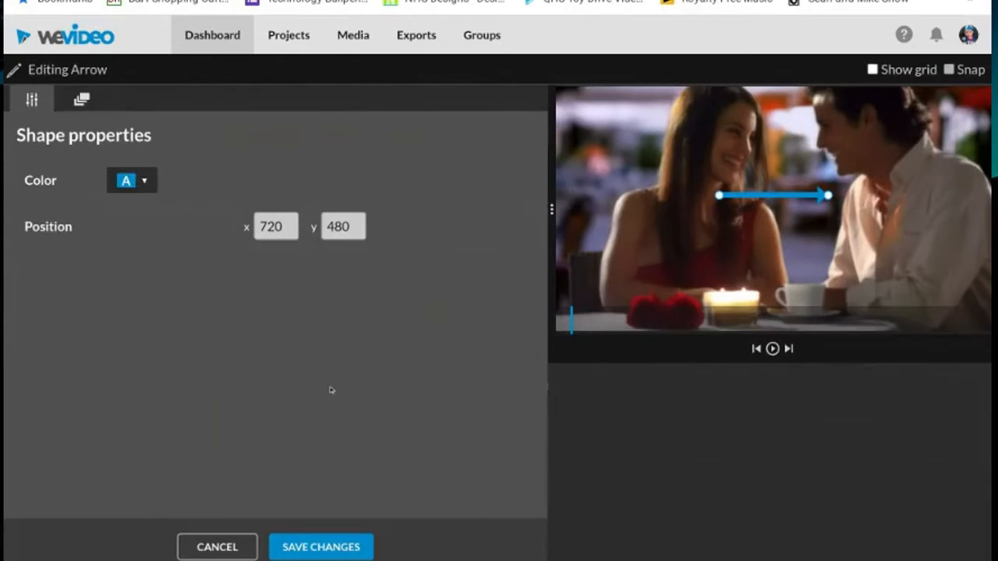
left_click_drag(762, 181, 725, 239)
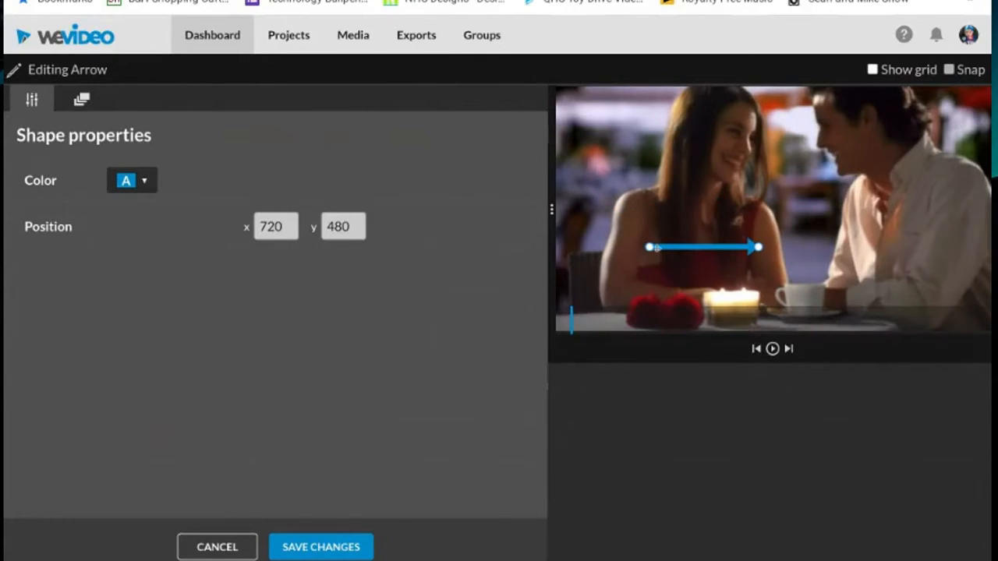
left_click_drag(641, 243, 648, 206)
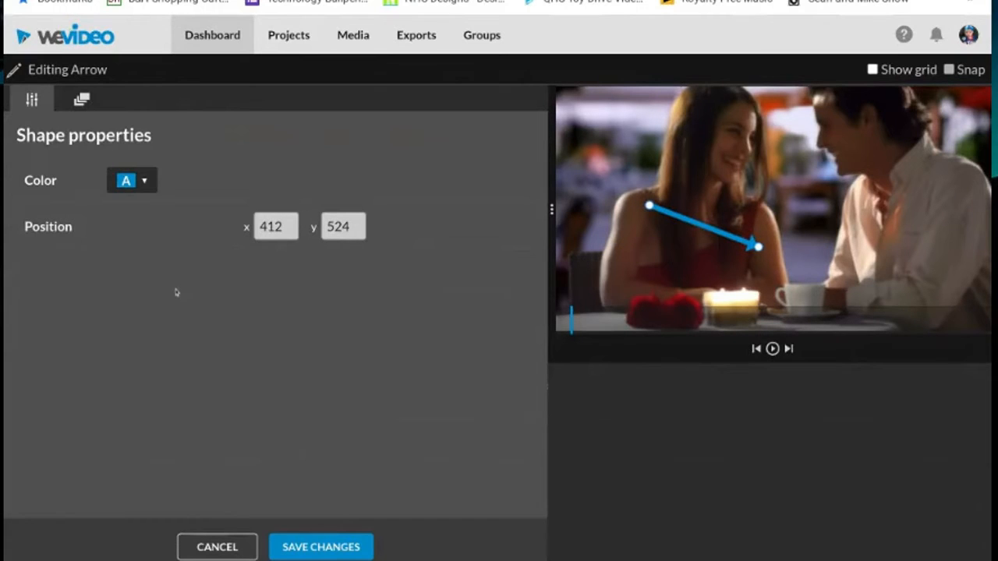
left_click(330, 543)
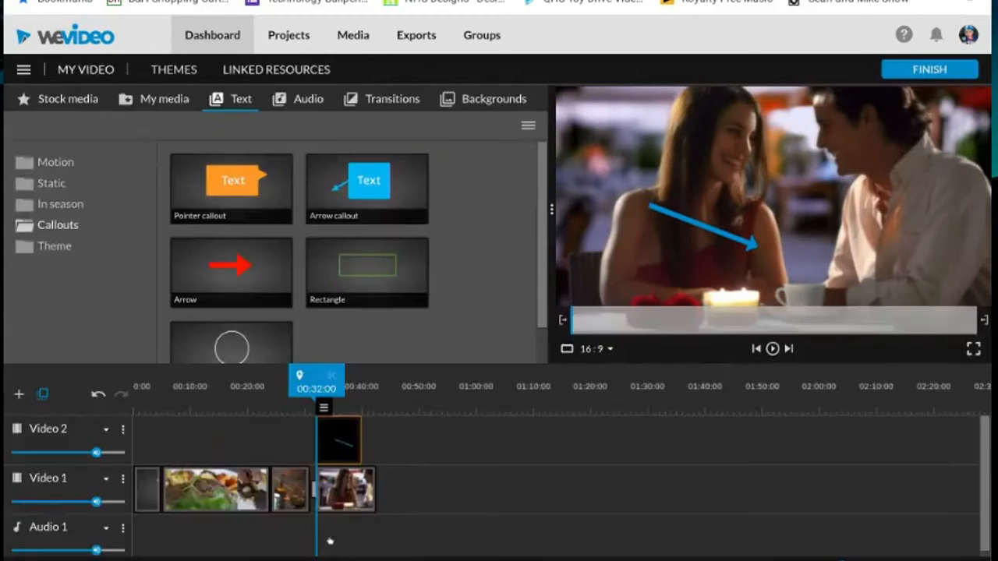
Step: Add the Whisper - Title motion text to Video 2 above the steak clip at 00:10:22 and play it back
left_click(58, 245)
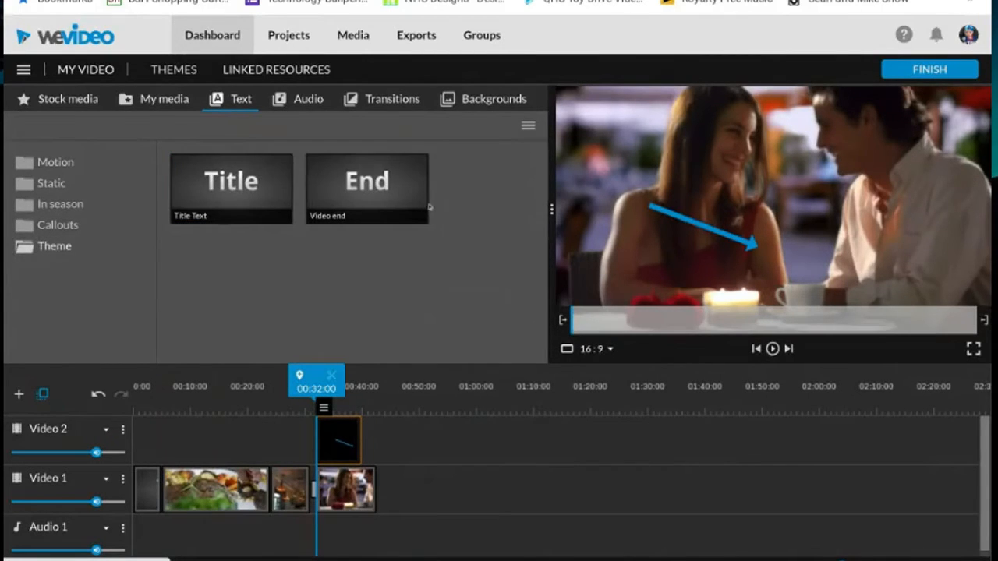
left_click(52, 163)
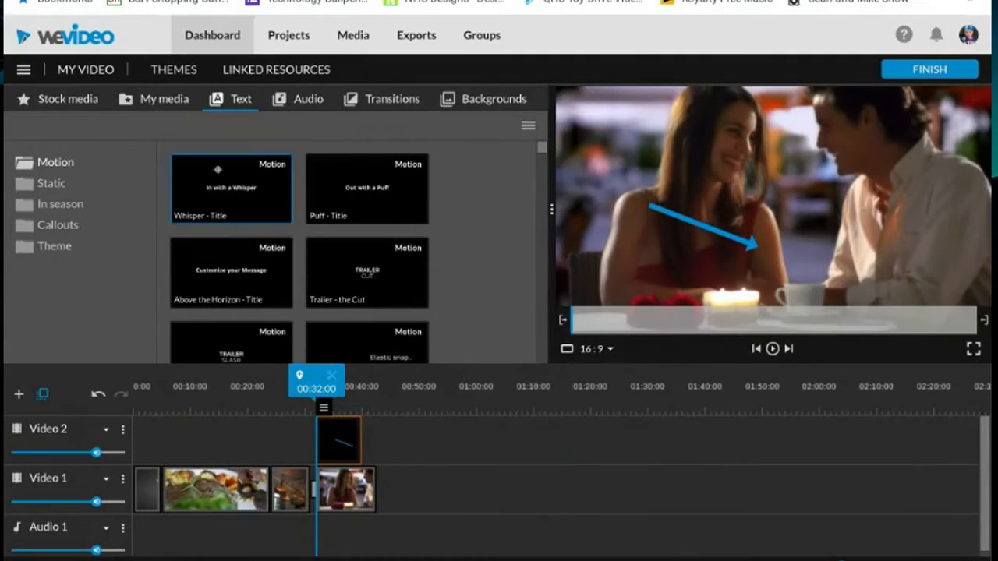
left_click_drag(266, 184, 213, 442)
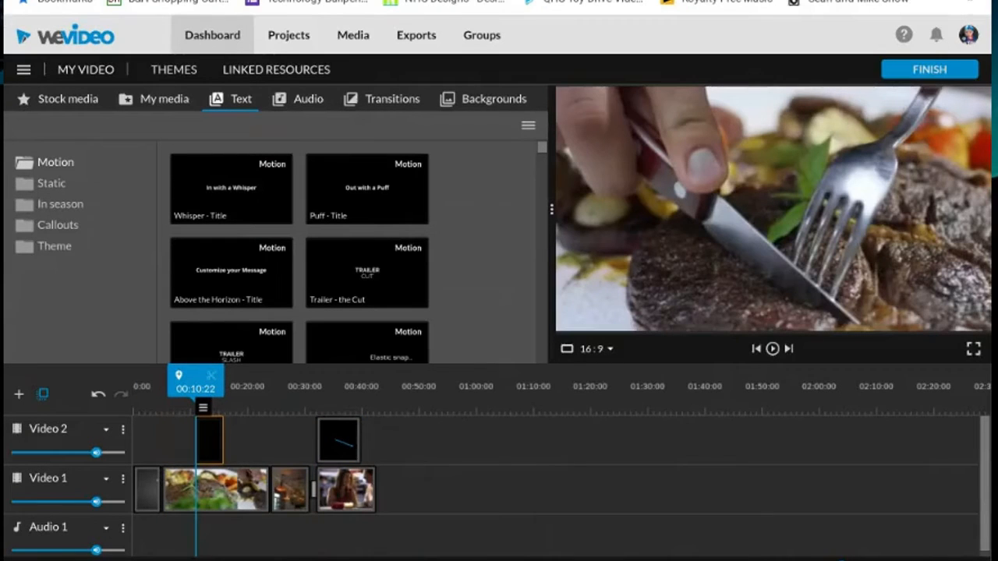
key("space")
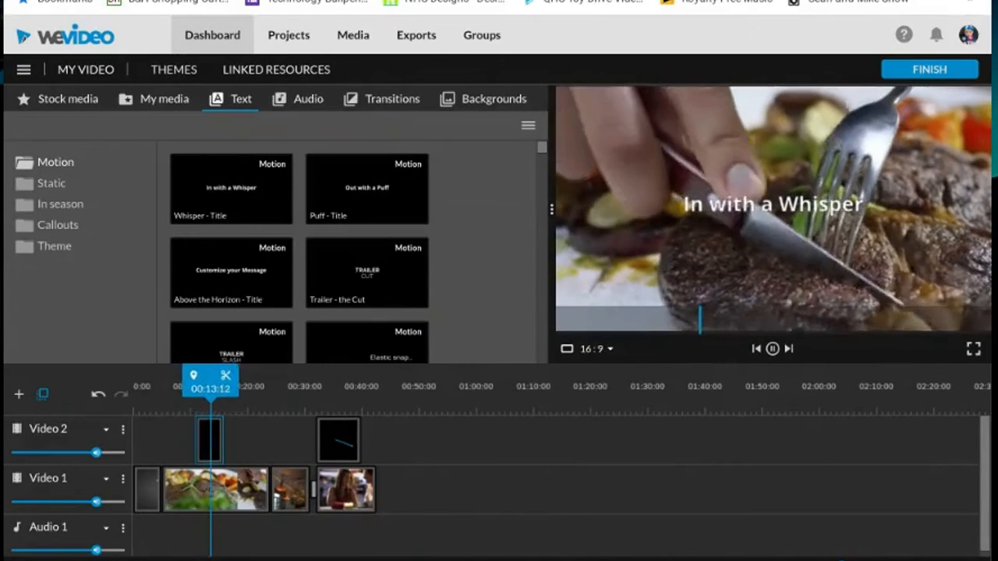
key("space")
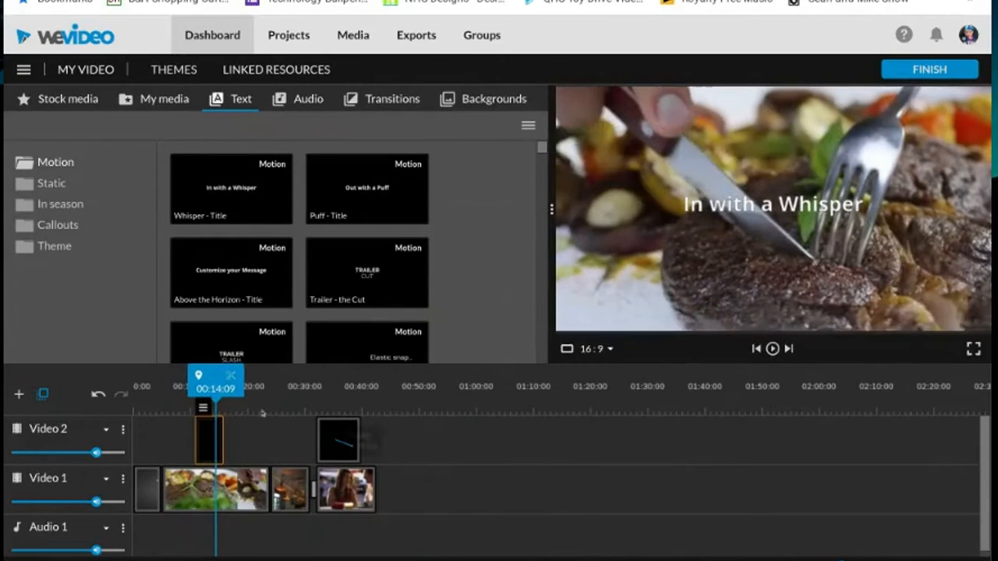
Step: Replace the Whisper title's text on Video 2 with "Steak"
left_click(205, 407)
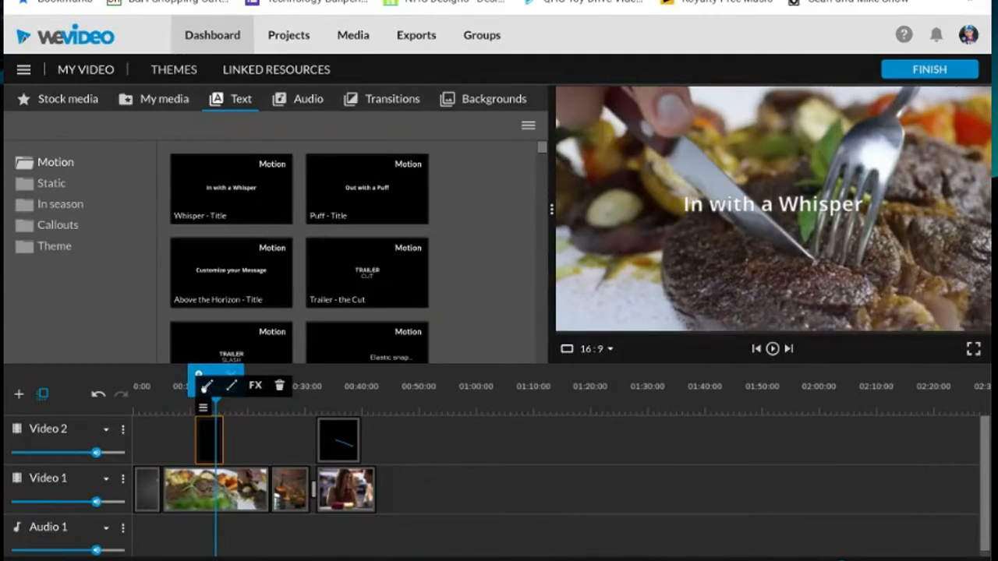
left_click(206, 385)
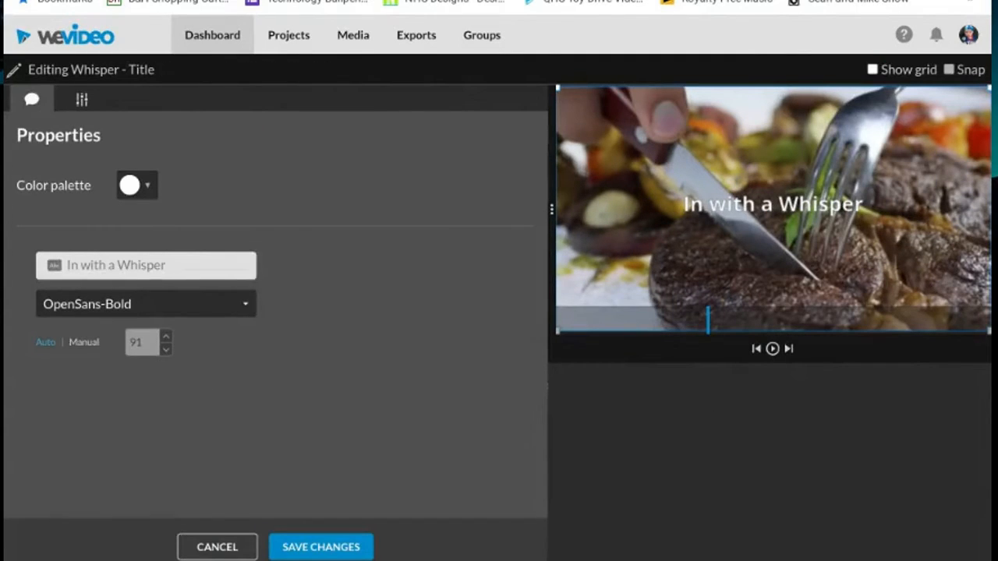
left_click(67, 264)
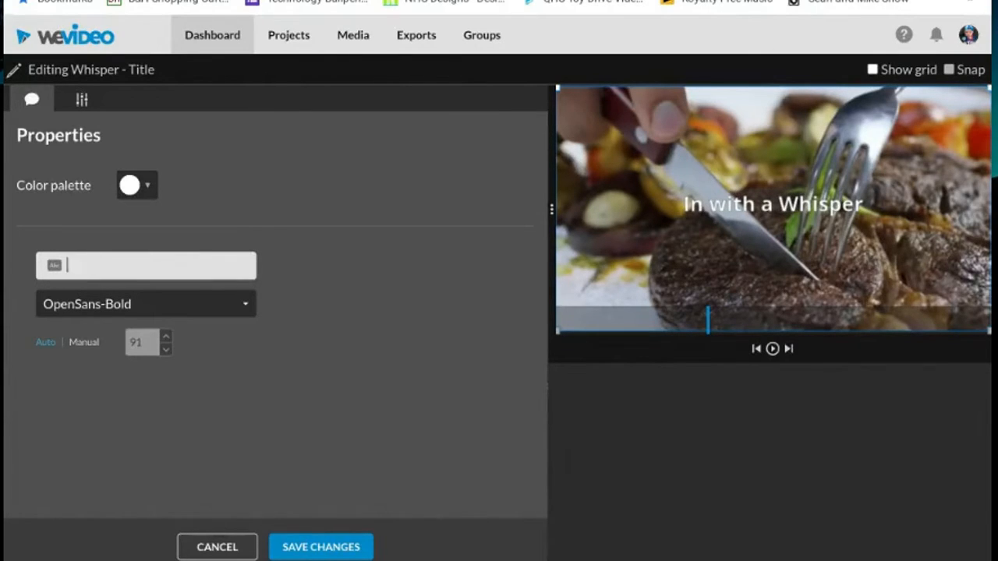
type("Steak")
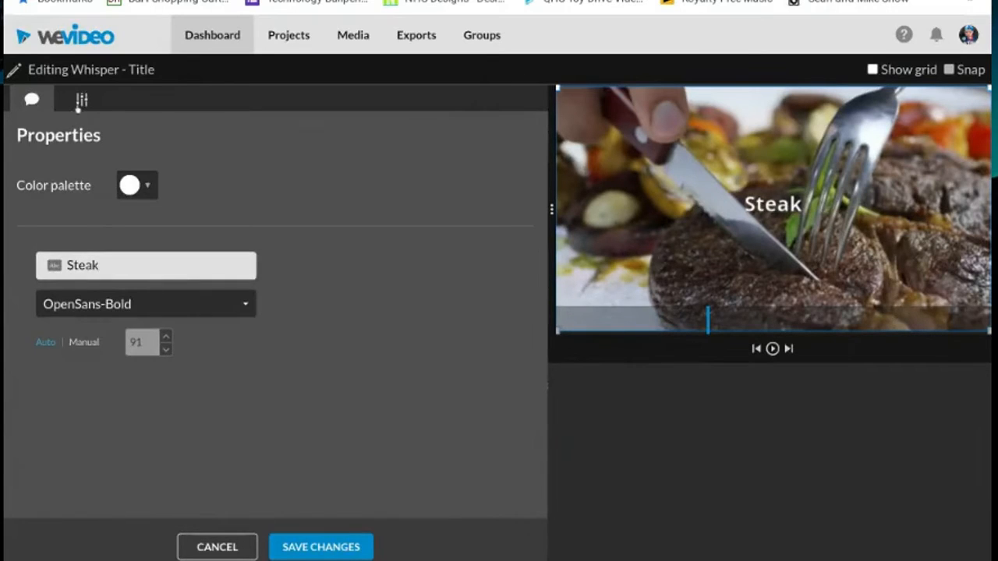
Step: Move the Steak title slightly lower, to about x -810, y -310, at scale 1.8, then save the changes and play it back
left_click(79, 106)
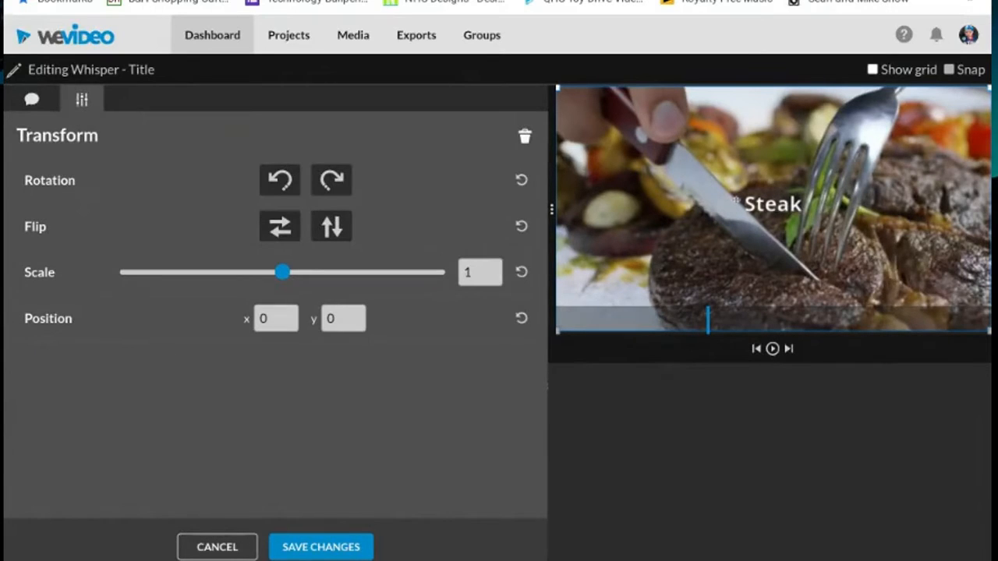
left_click_drag(772, 204, 770, 229)
left_click_drag(289, 274, 318, 289)
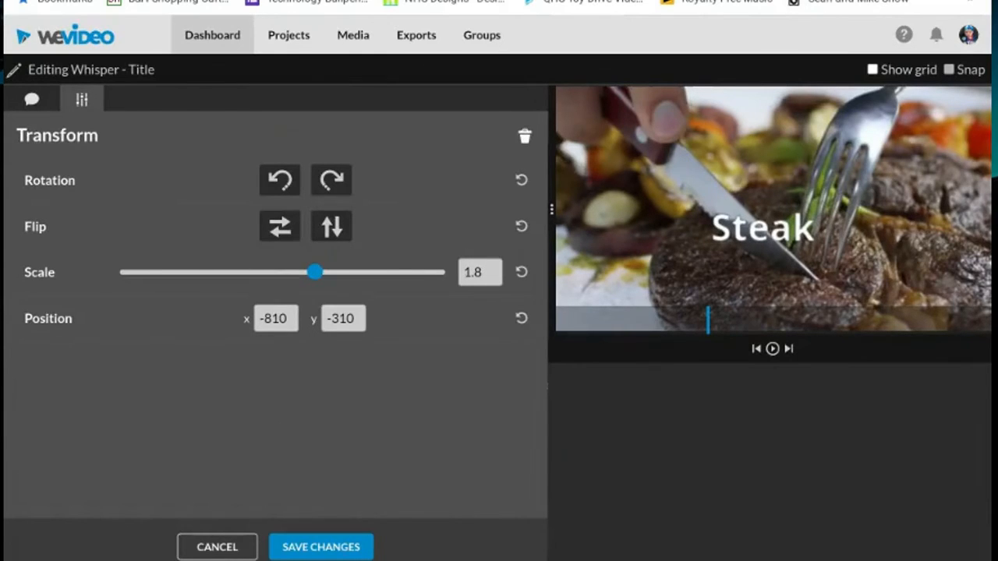
left_click(324, 549)
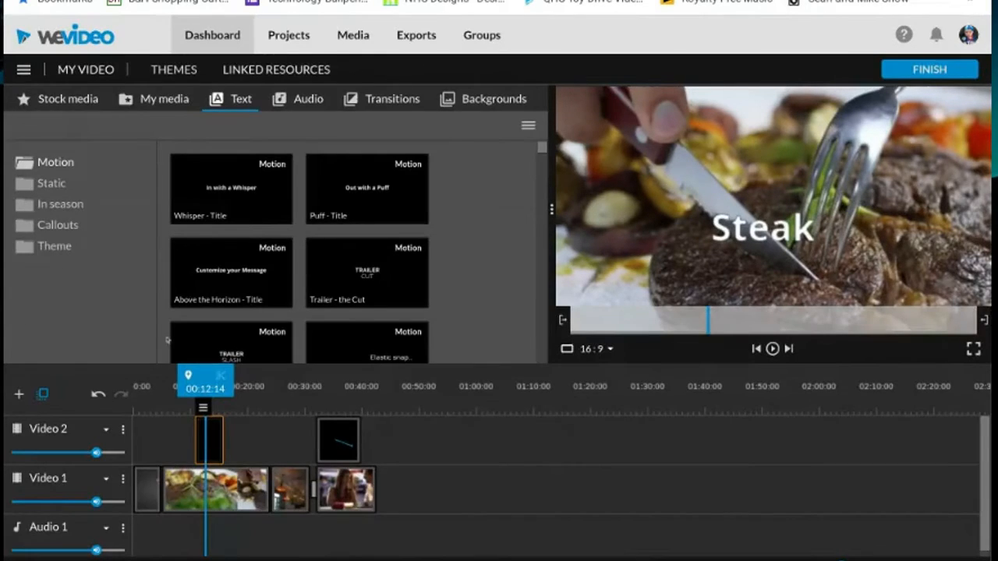
left_click_drag(202, 377, 173, 377)
key("space")
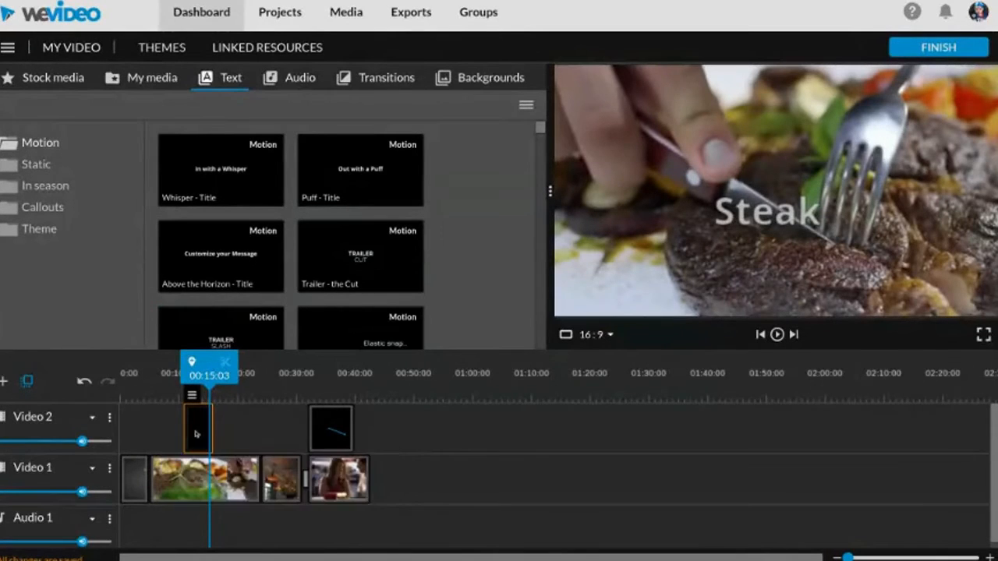
Step: Apply a 1-second opacity fade in and out to the steak clip on Video 1 and lengthen its fade-in
left_click(189, 493)
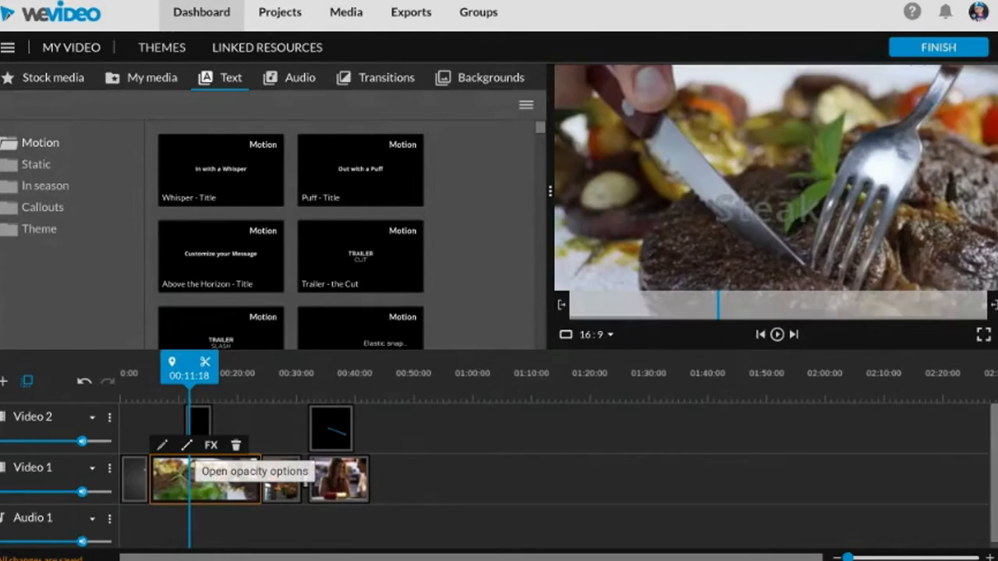
left_click(186, 446)
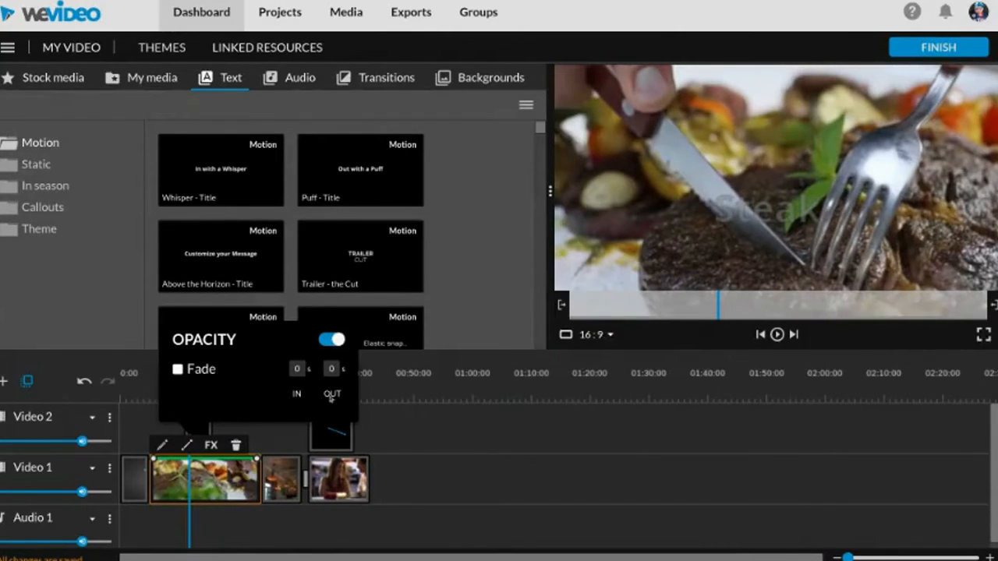
left_click(177, 371)
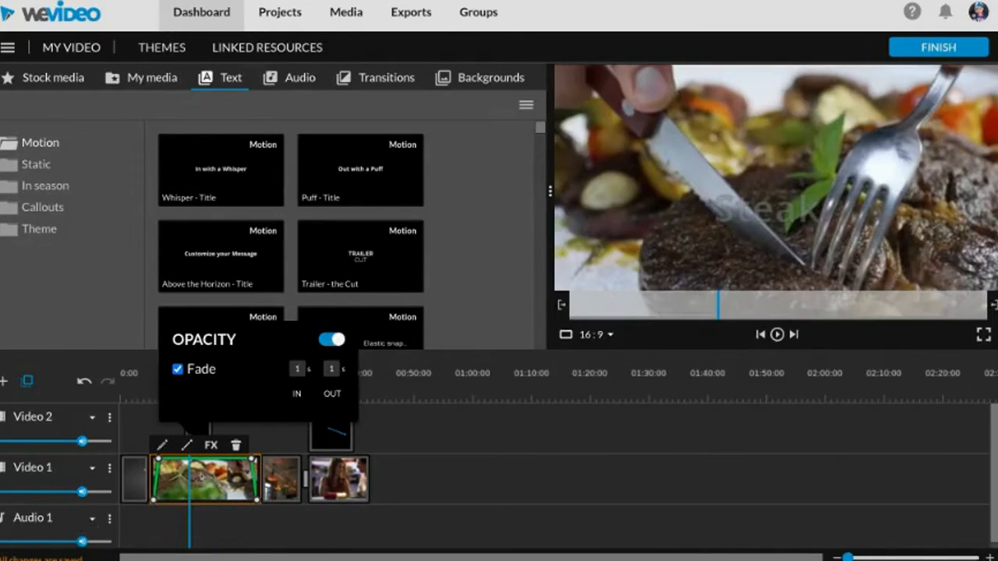
left_click(427, 478)
left_click_drag(189, 375, 142, 375)
key("space")
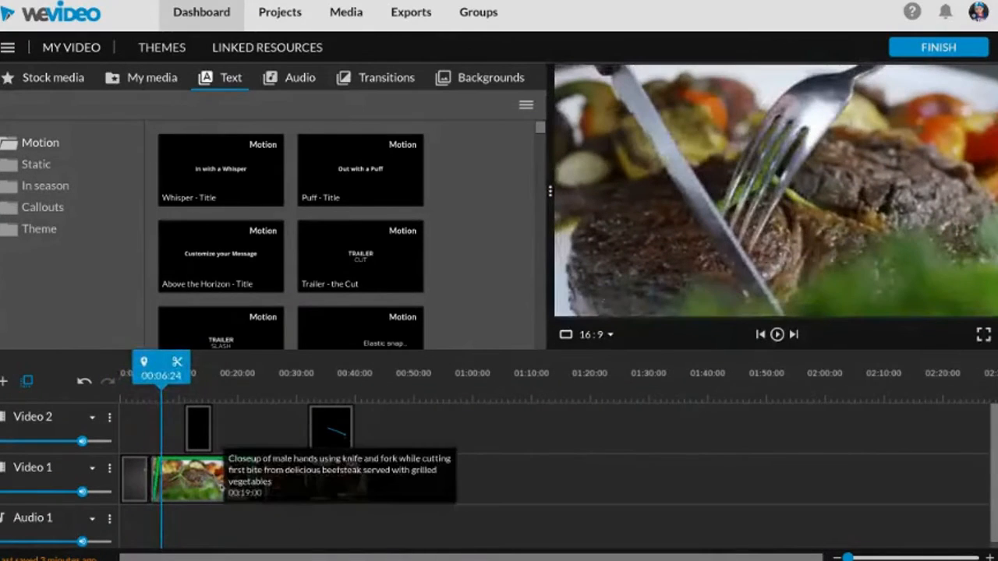
left_click(222, 472)
mouse_move(158, 460)
left_mouse_down()
mouse_move(196, 464)
mouse_move(210, 492)
mouse_move(166, 477)
mouse_move(166, 458)
left_mouse_up()
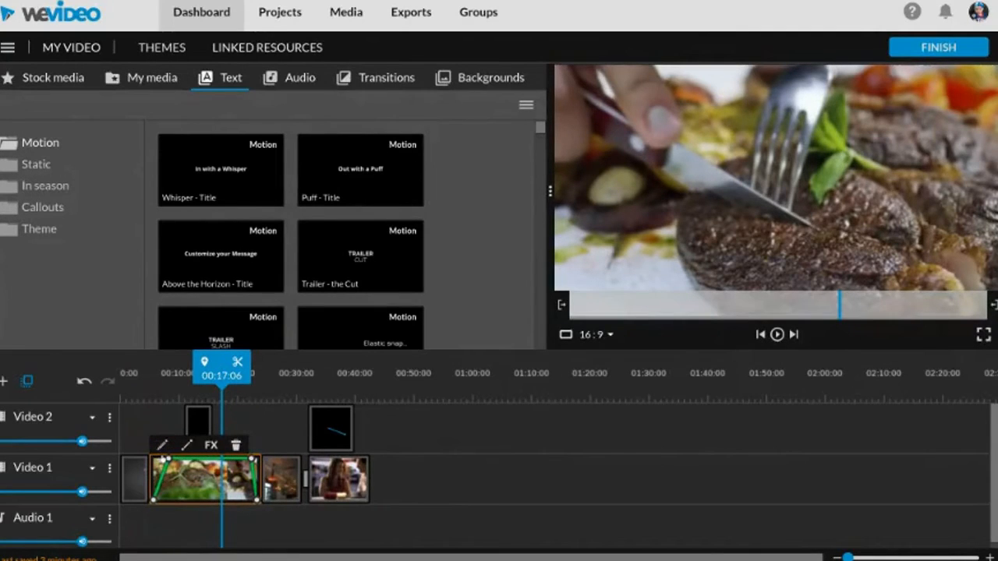
Step: Apply an opacity fade in and out to the Steak title on Video 2 and play it back
left_click(205, 425)
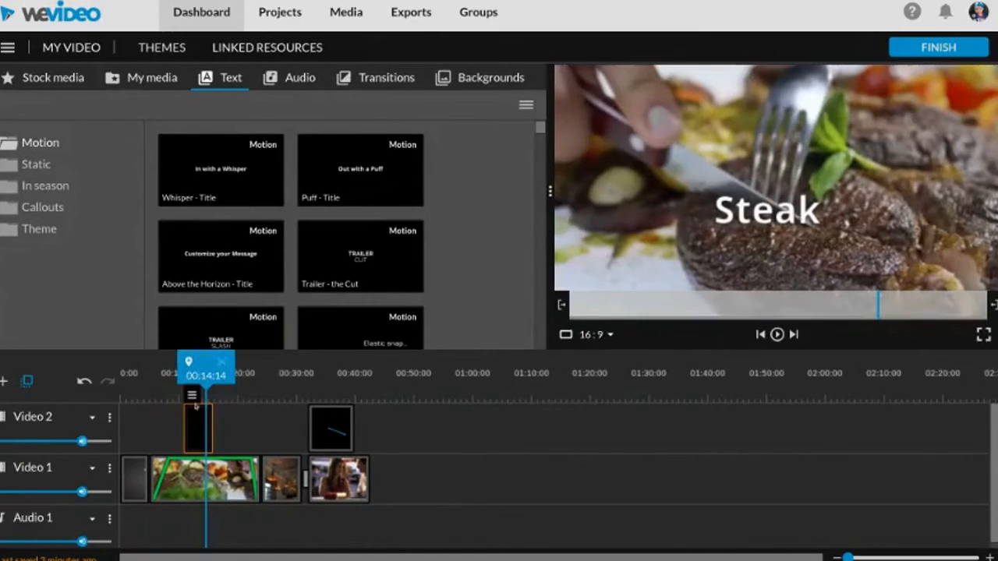
mouse_move(191, 397)
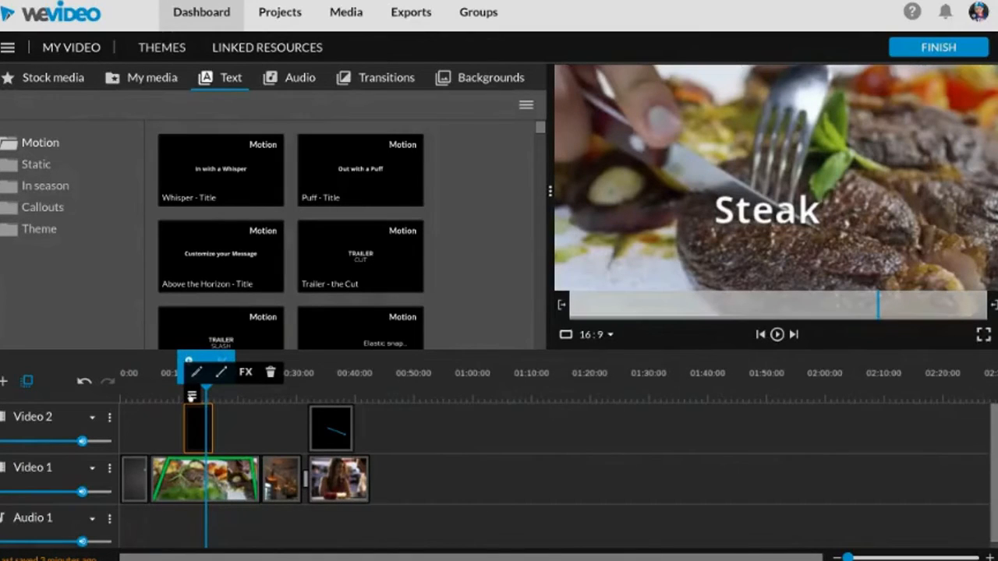
left_click(221, 374)
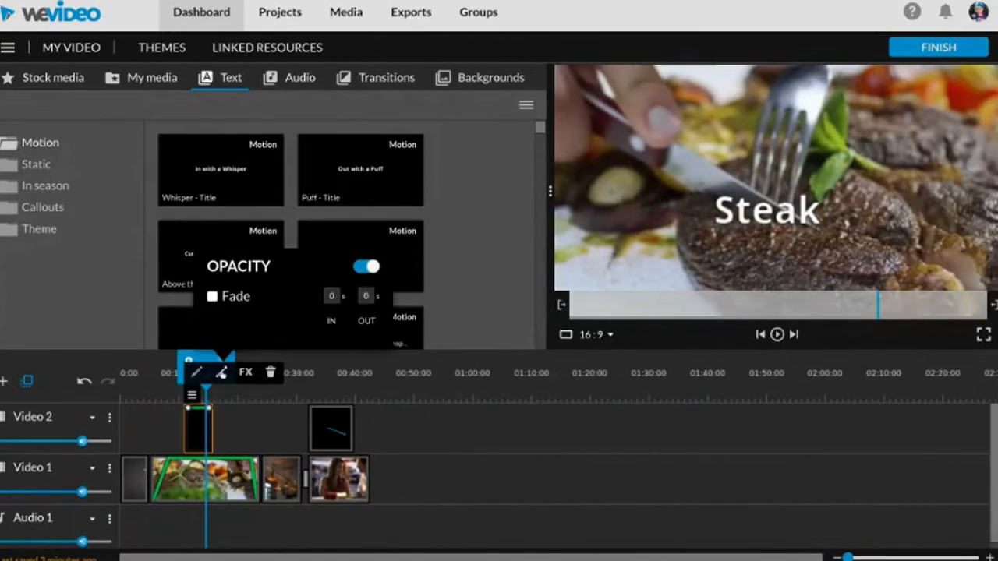
left_click(212, 297)
left_click_drag(207, 365, 178, 367)
key("space")
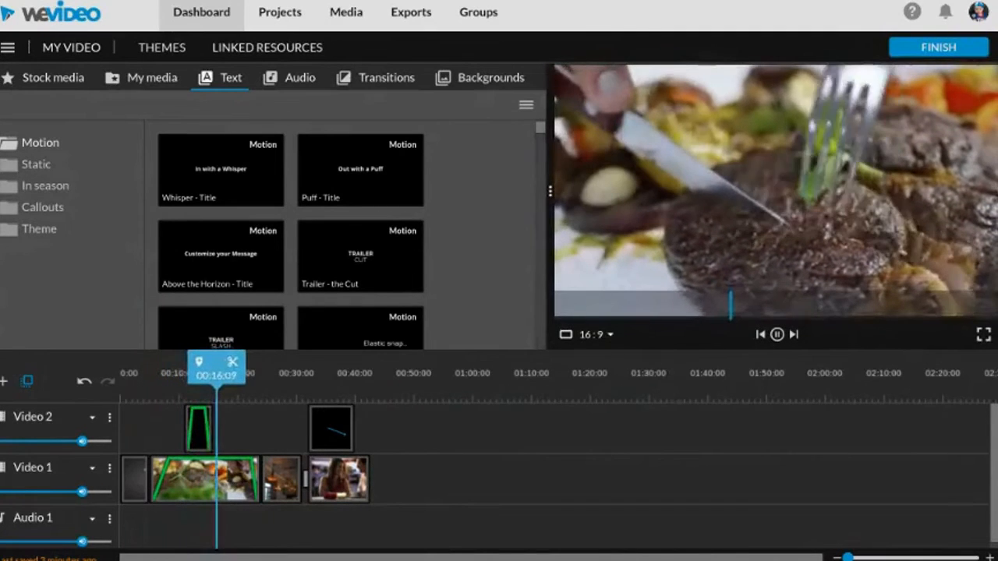
key("space")
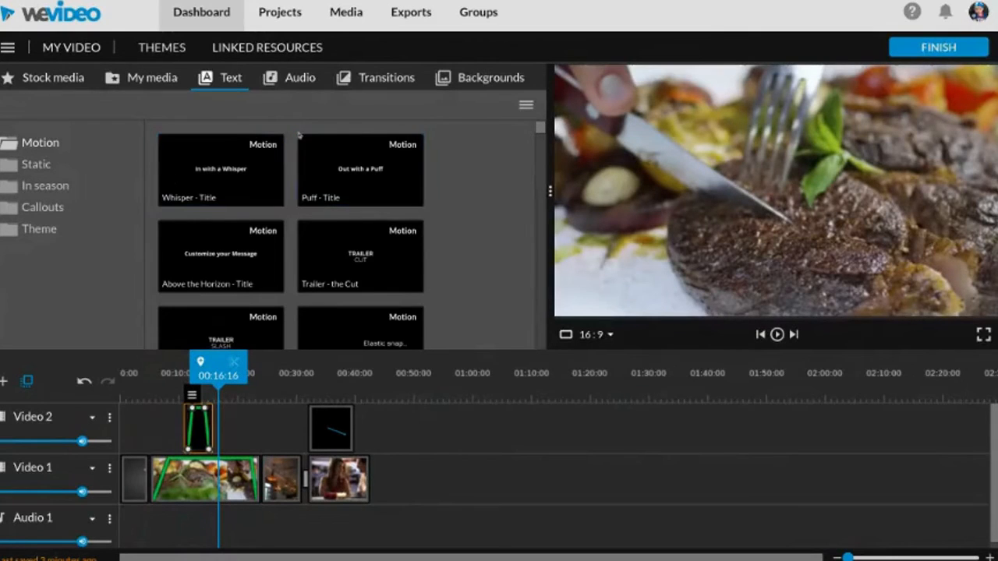
Step: Browse the free music library and listen to the Ambient - Mega Music track
left_click(310, 72)
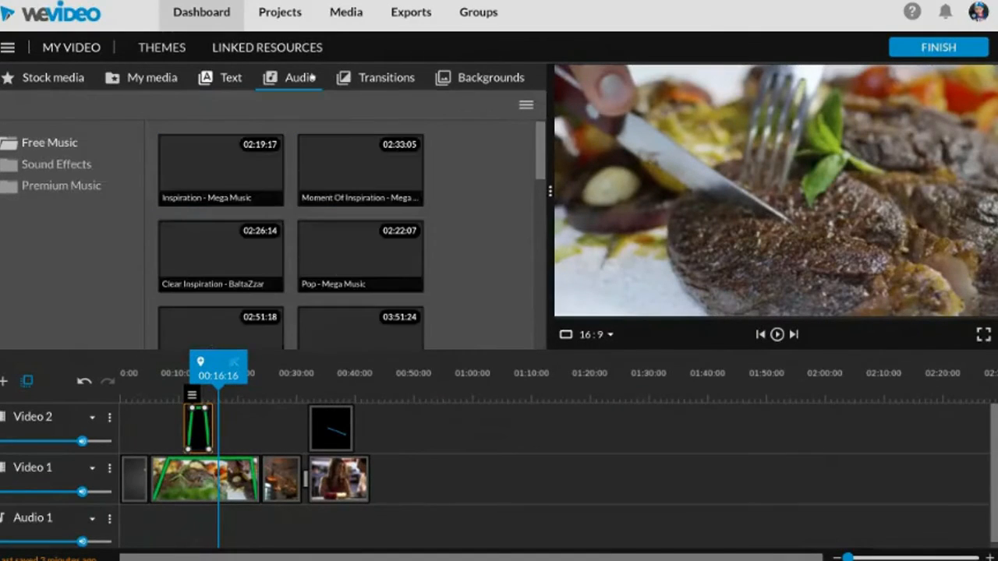
left_click(347, 78)
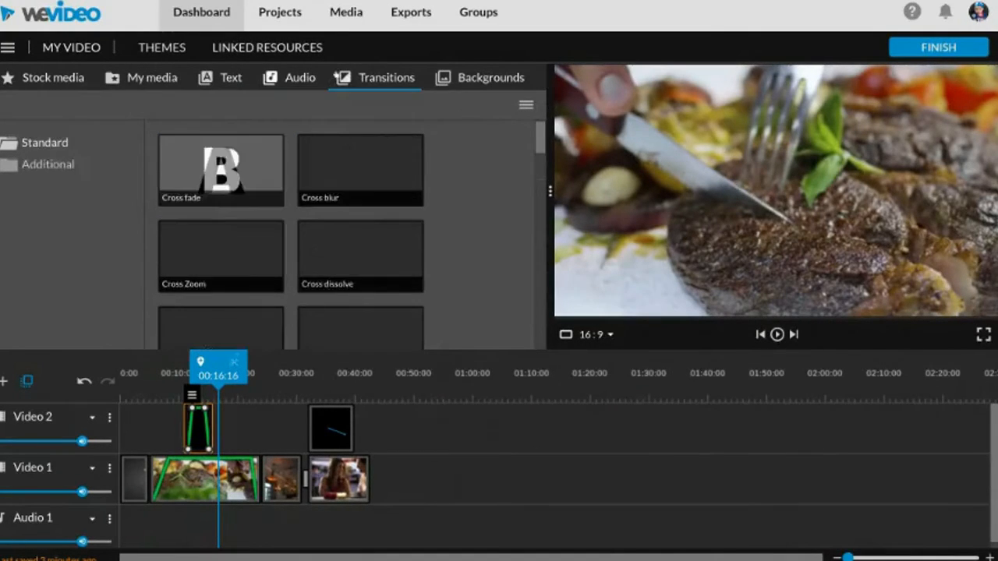
left_click(290, 77)
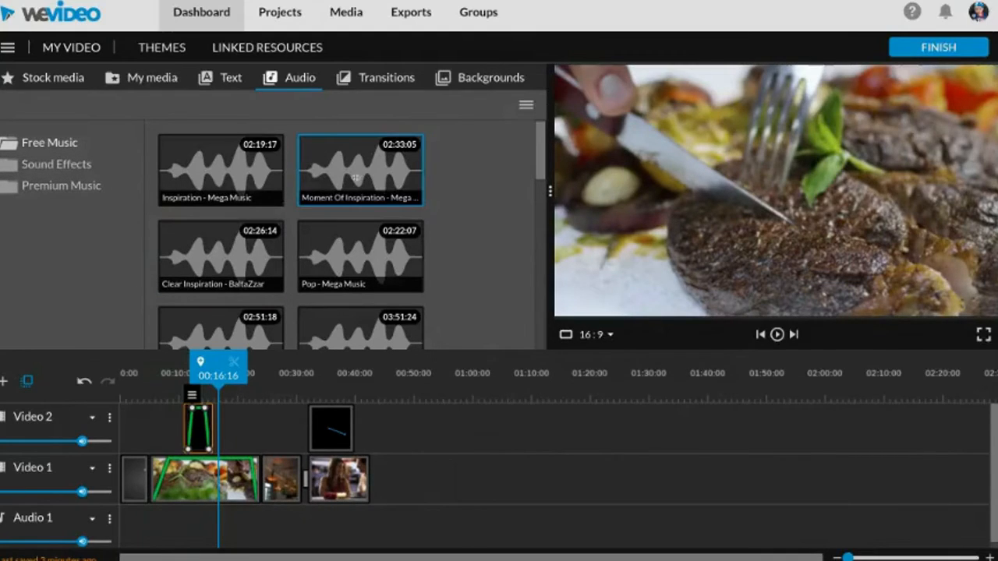
scroll(539, 164, "down", 2)
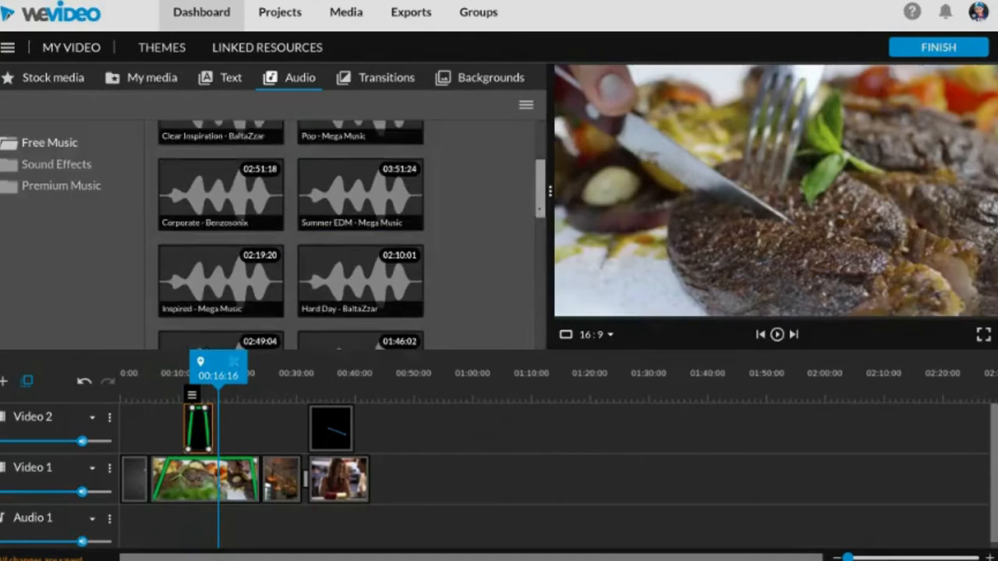
scroll(337, 287, "down", 5)
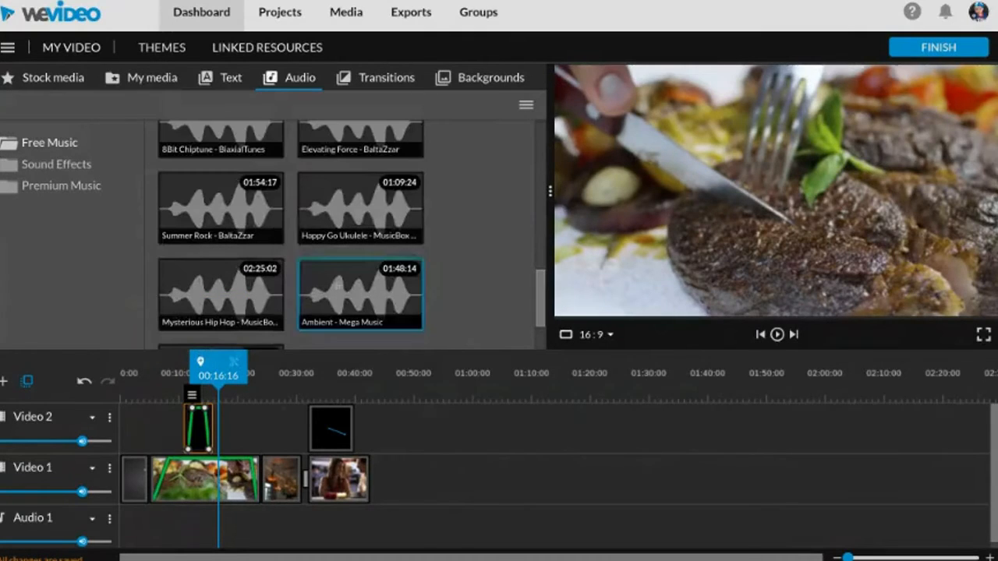
left_click(337, 287)
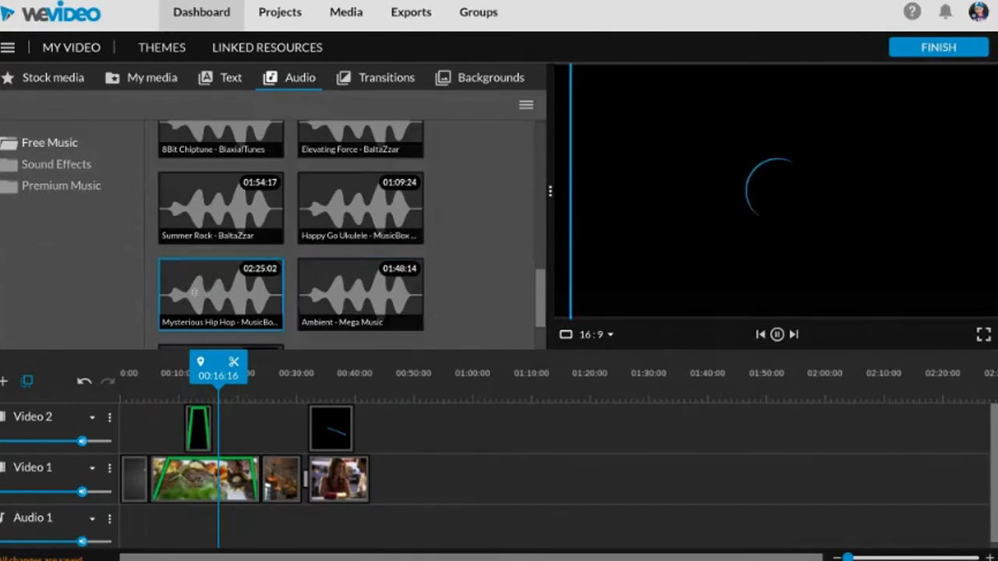
left_click(332, 303)
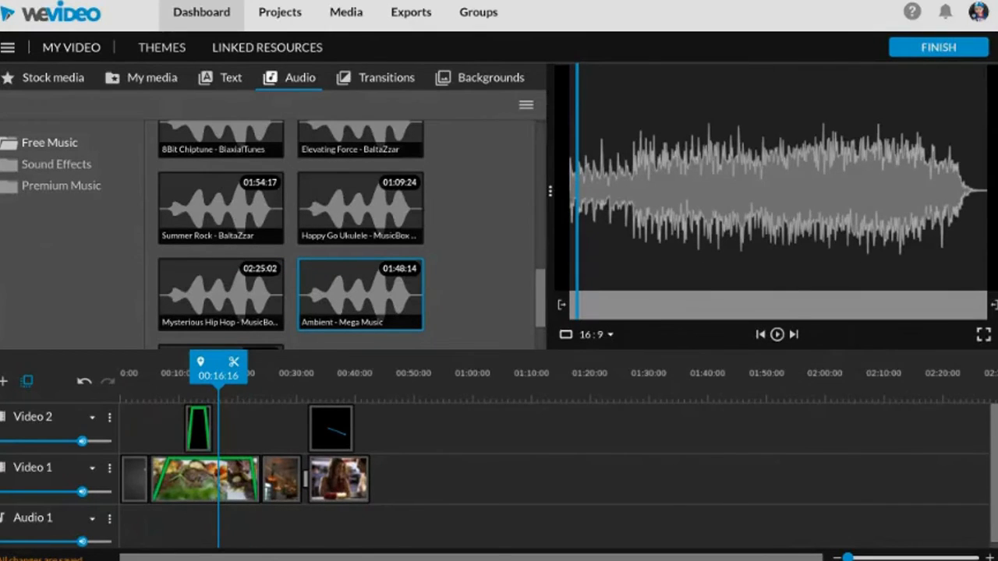
Step: Preview the Horse Herd, Insects, and Barking and Growling sound effects from the Animals category
left_click(48, 162)
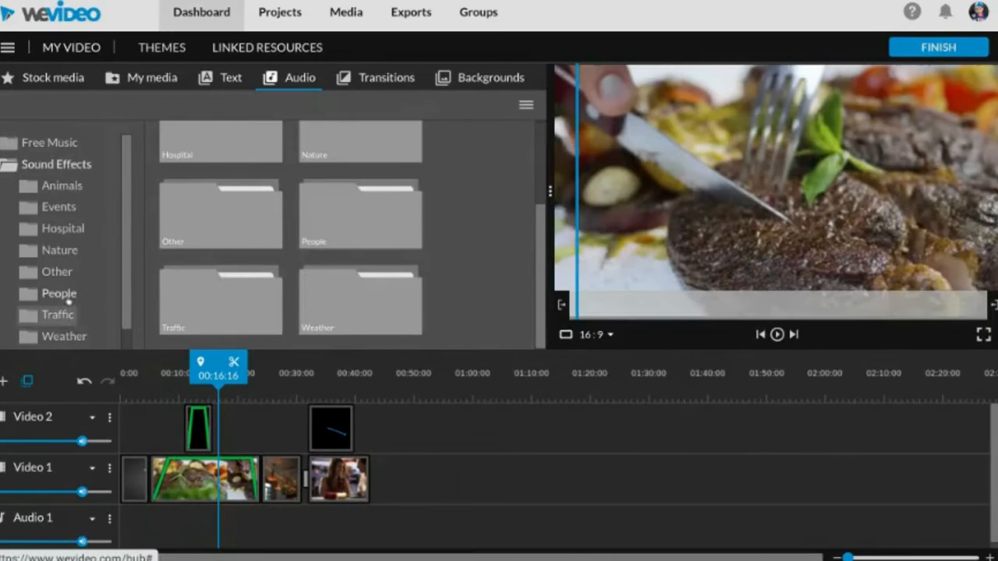
left_click(64, 187)
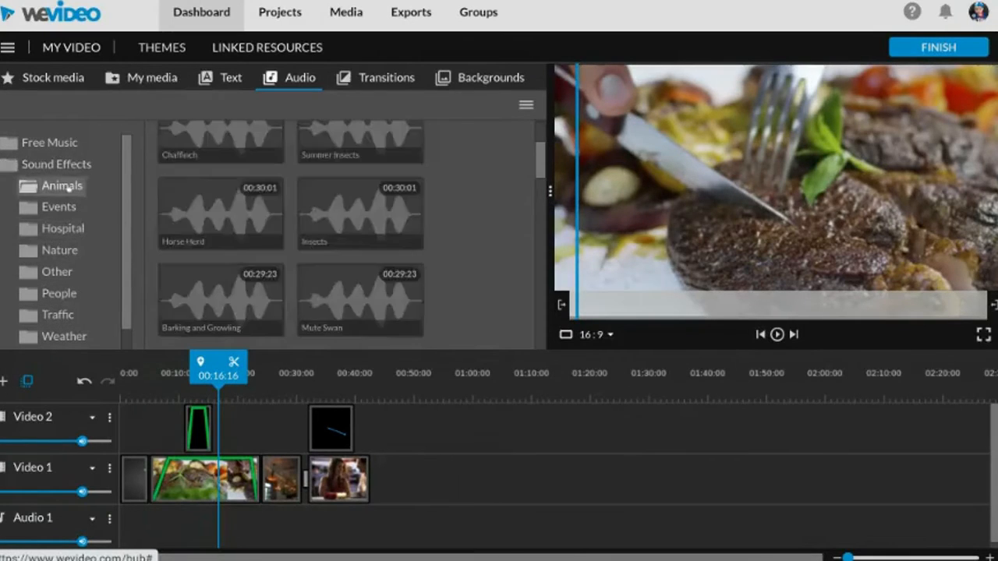
left_click(253, 197)
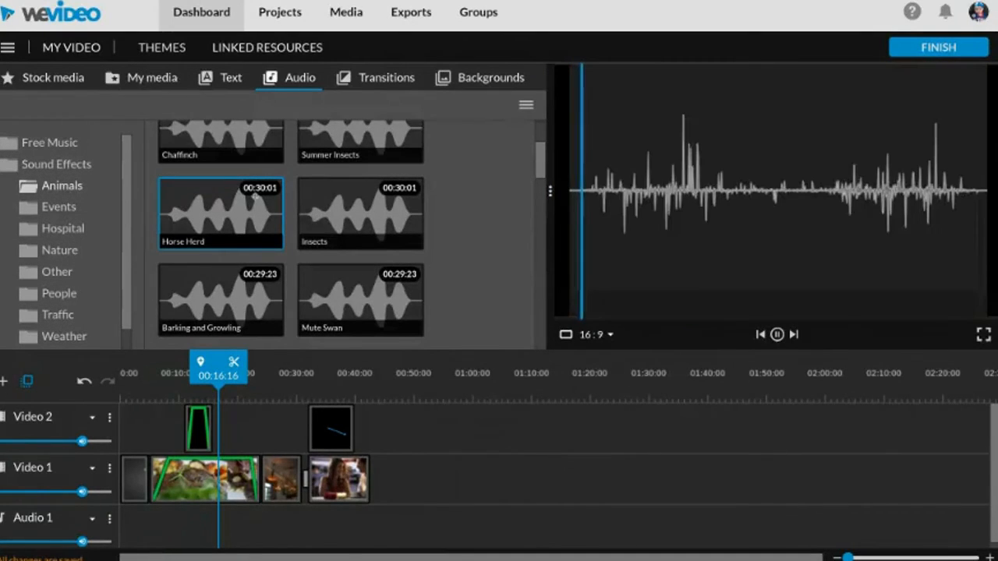
left_click(358, 215)
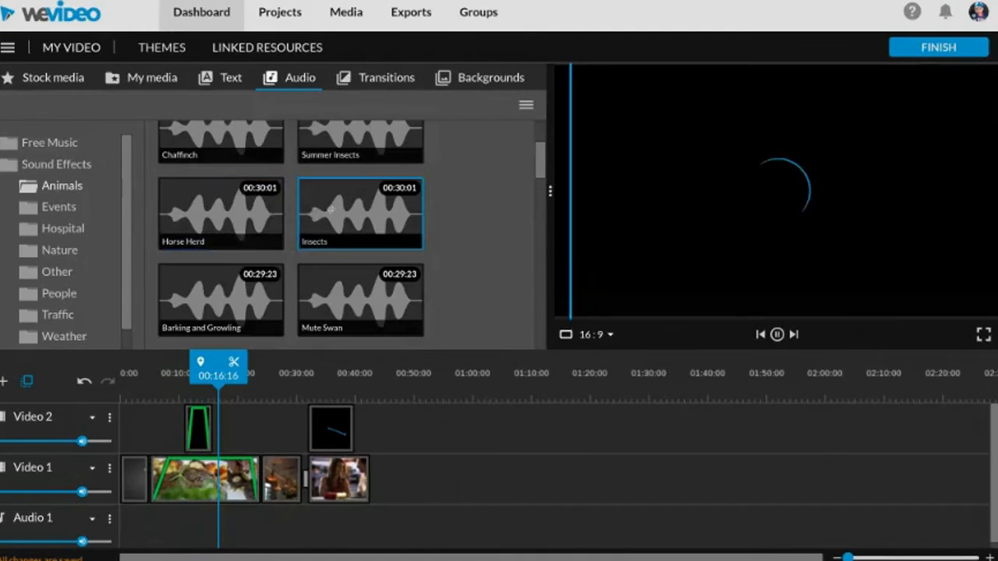
left_click(226, 319)
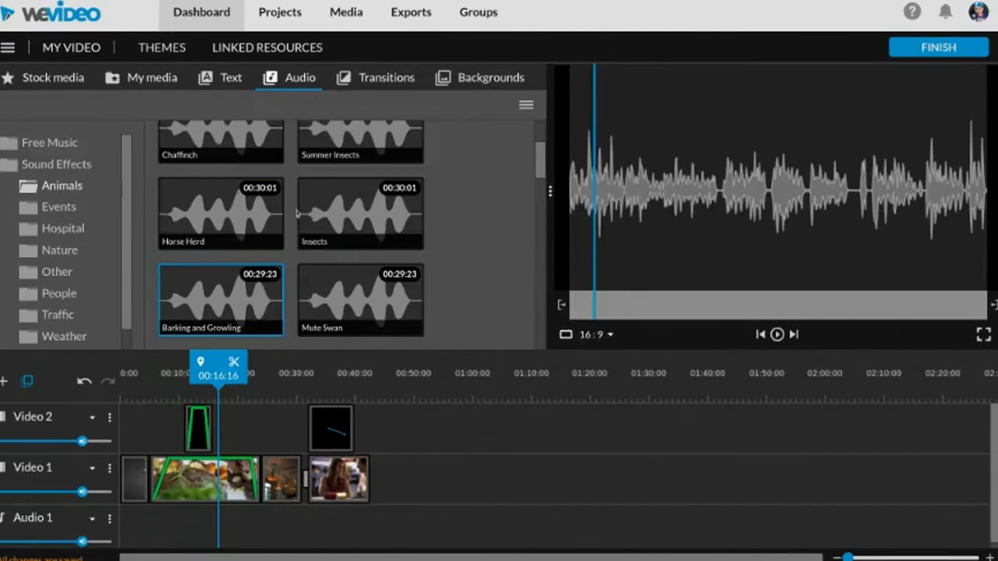
Step: Preview the free music track Elevating Force - BaltaZzar and place it at the start of Audio 1
left_click(56, 144)
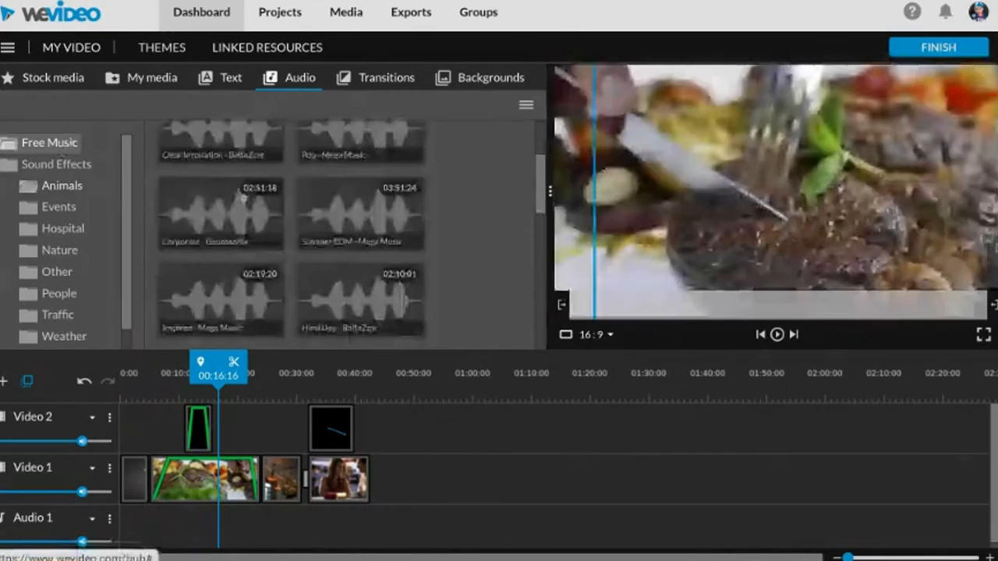
left_click_drag(374, 312, 308, 267)
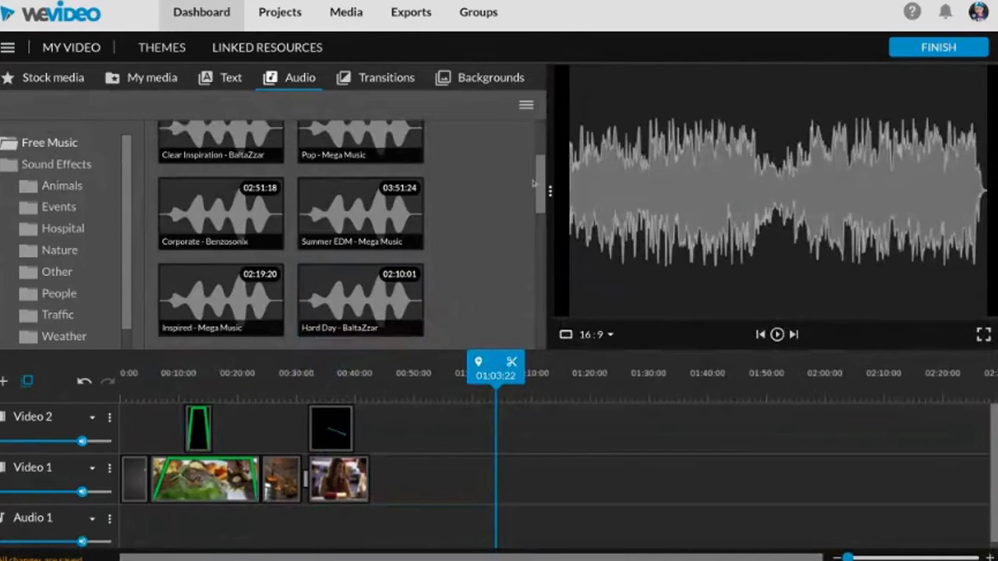
left_click_drag(538, 186, 535, 265)
left_click(392, 237)
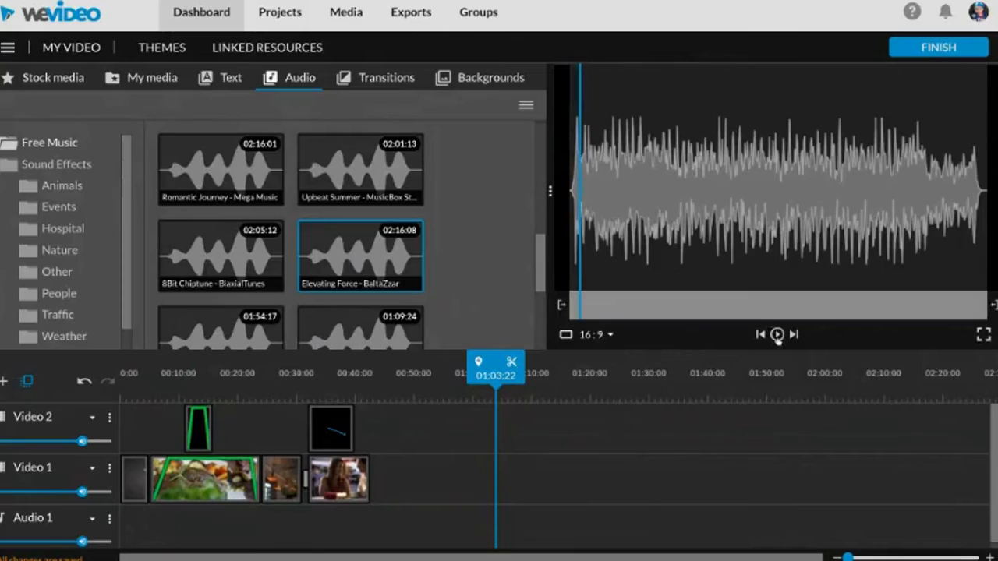
left_click_drag(322, 279, 123, 516)
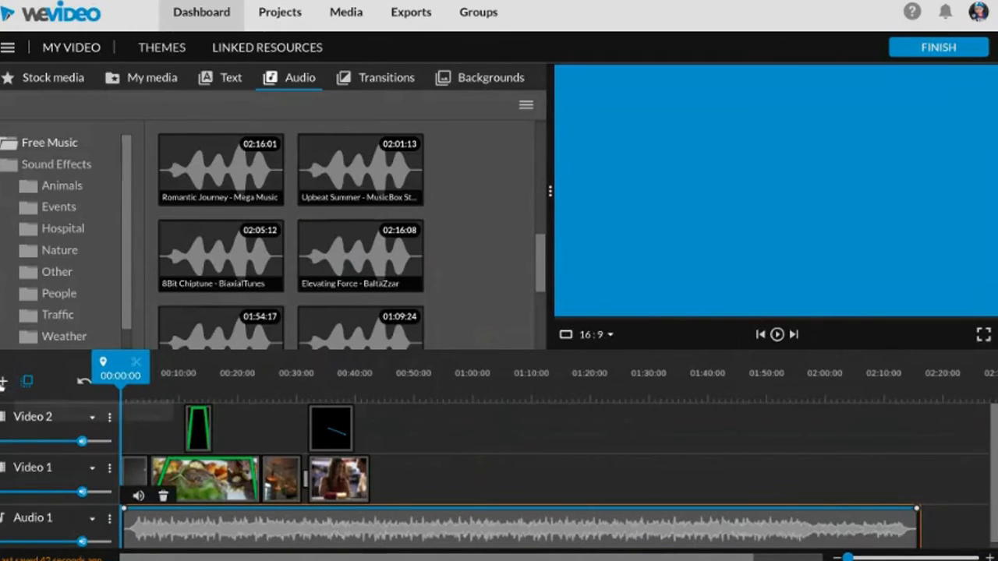
Step: Add one more video track and one more audio track to the timeline, keeping their default names
left_click(2, 382)
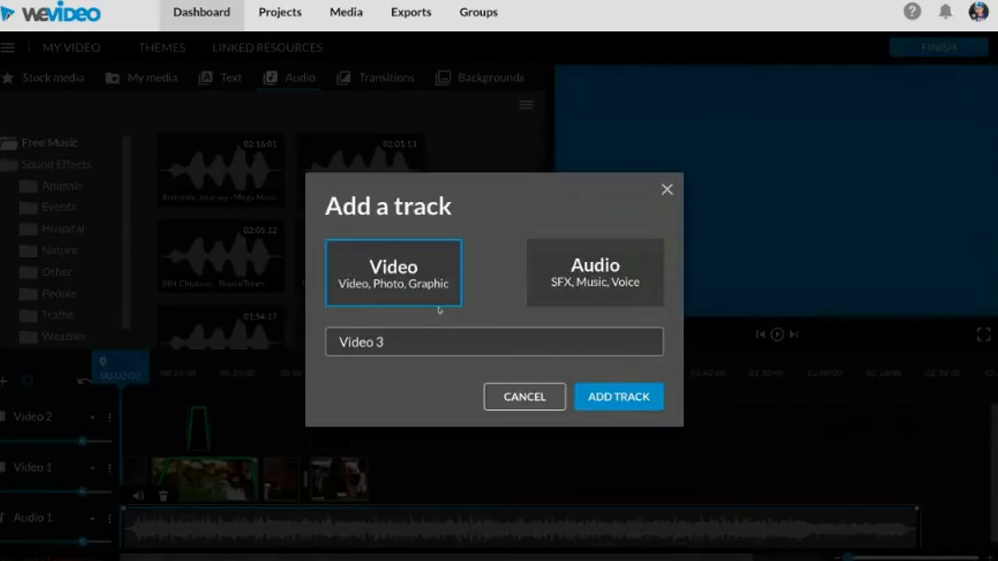
left_click(618, 396)
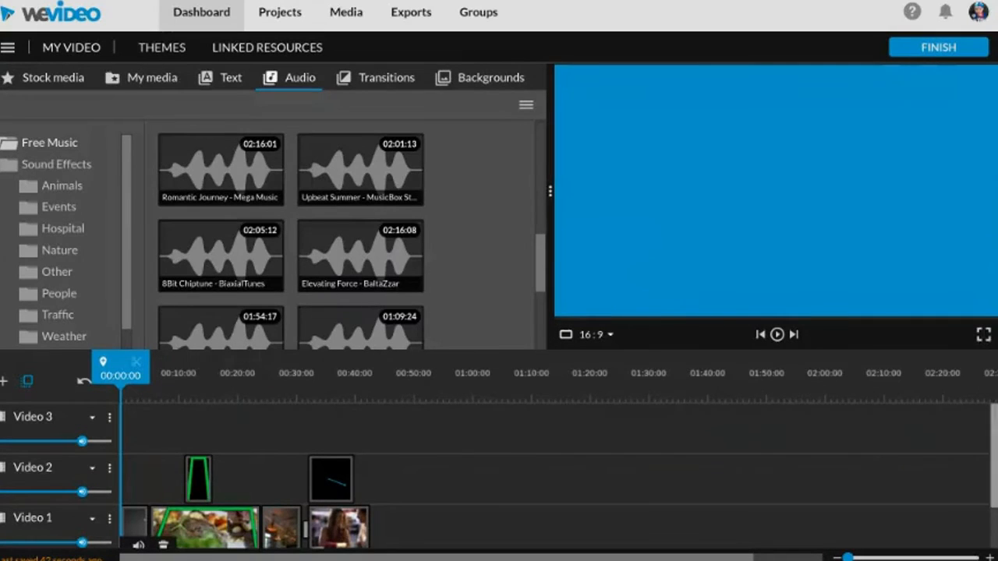
scroll(993, 434, "down", 2)
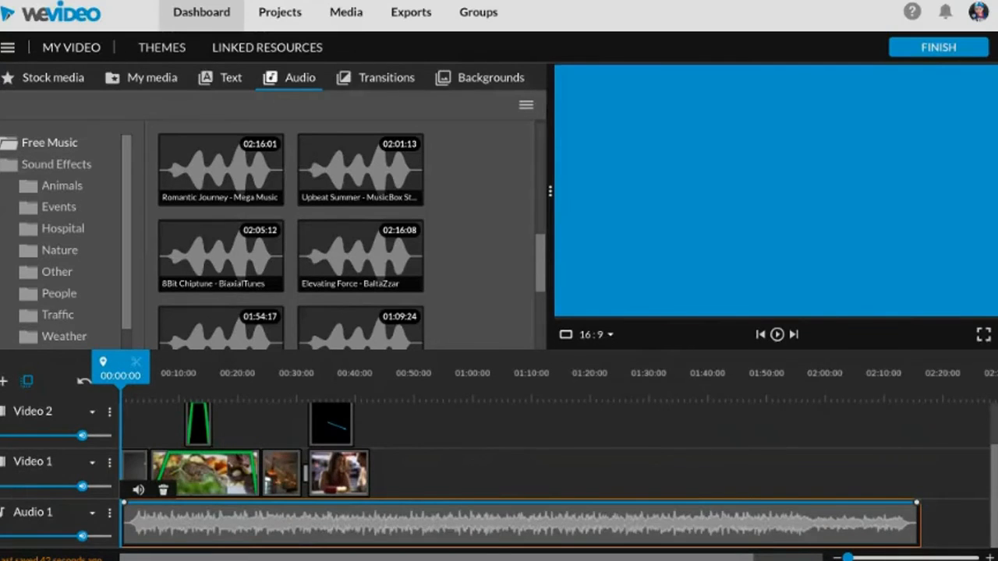
left_click(4, 381)
left_click(630, 266)
left_click(647, 405)
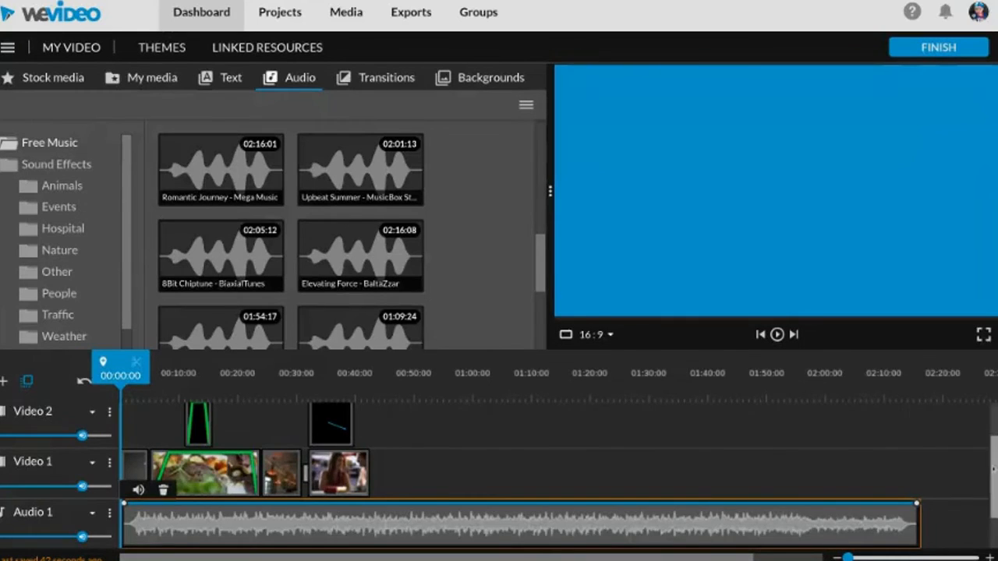
scroll(499, 474, "down", 2)
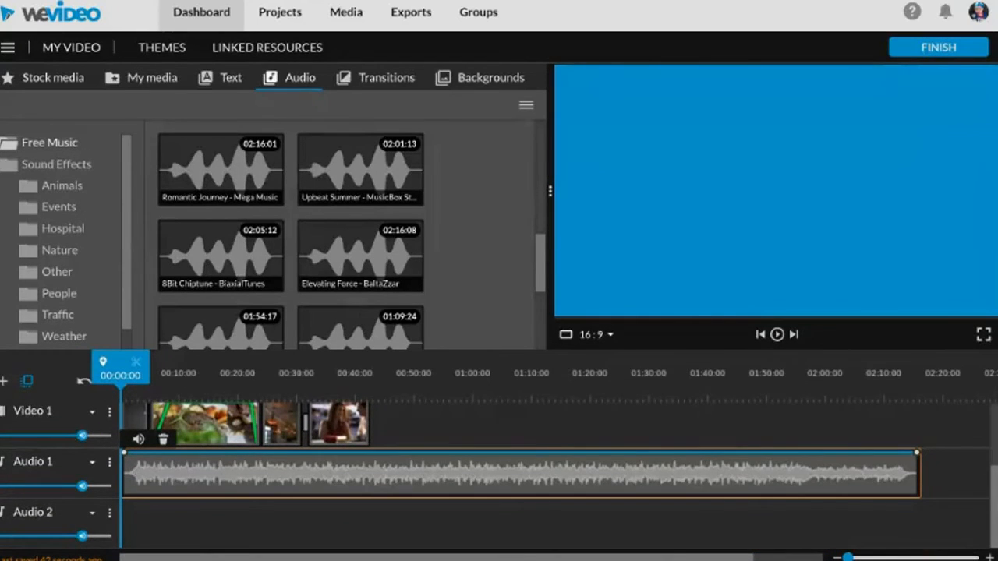
Step: Place the Dripping Tap sound effect from the Events category on Audio 2 at 00:20:08, then return to the sound effects categories
left_click(51, 187)
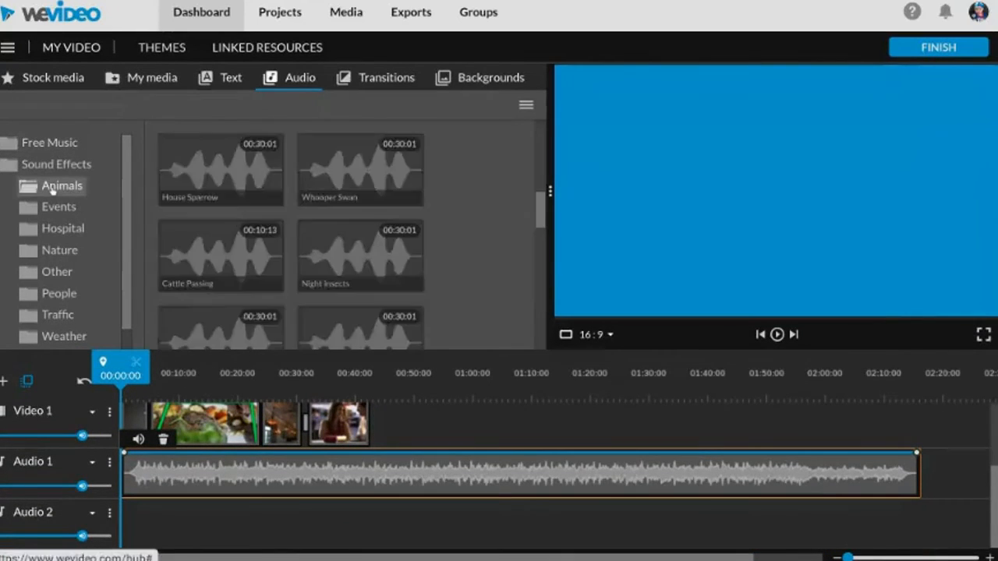
left_click(55, 208)
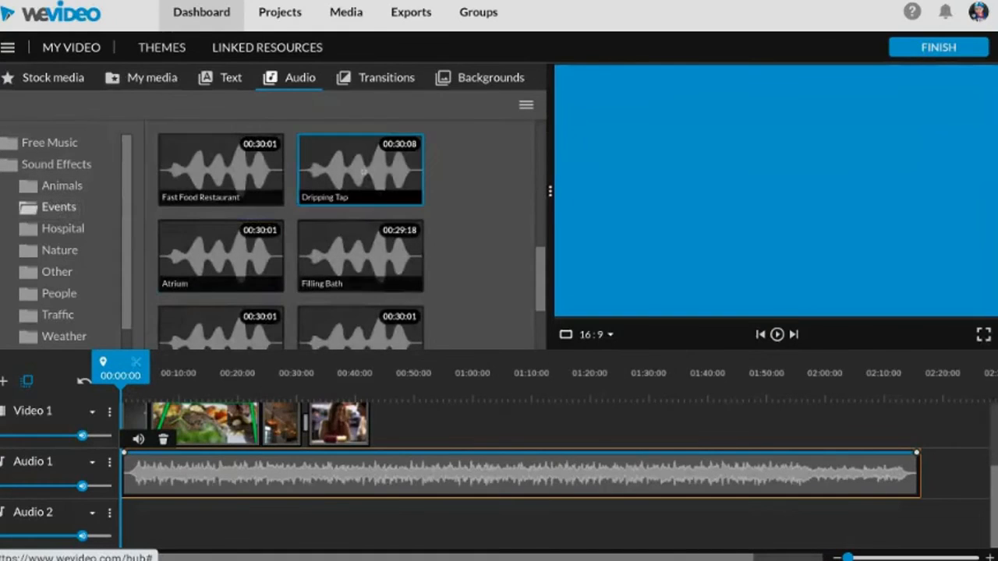
left_click_drag(363, 172, 262, 515)
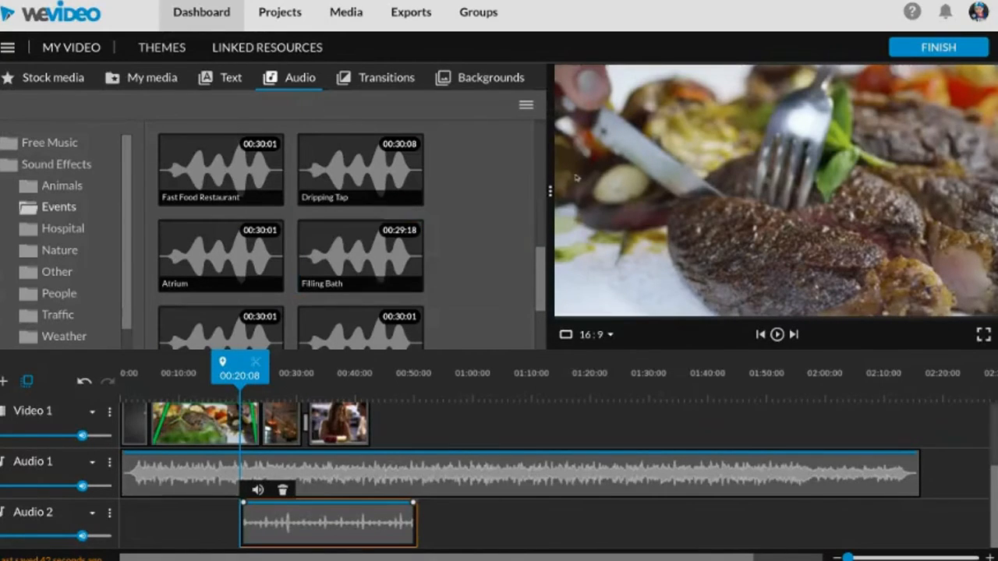
left_click_drag(538, 274, 533, 129)
left_click(255, 162)
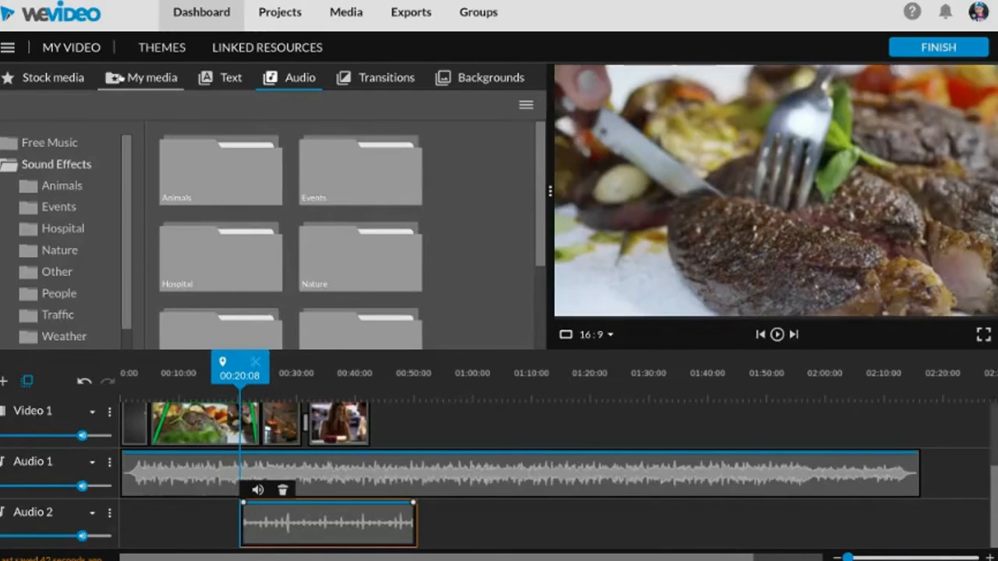
Step: Start importing media into the SRPA Video folder of My media by browsing for files on the device
left_click(143, 77)
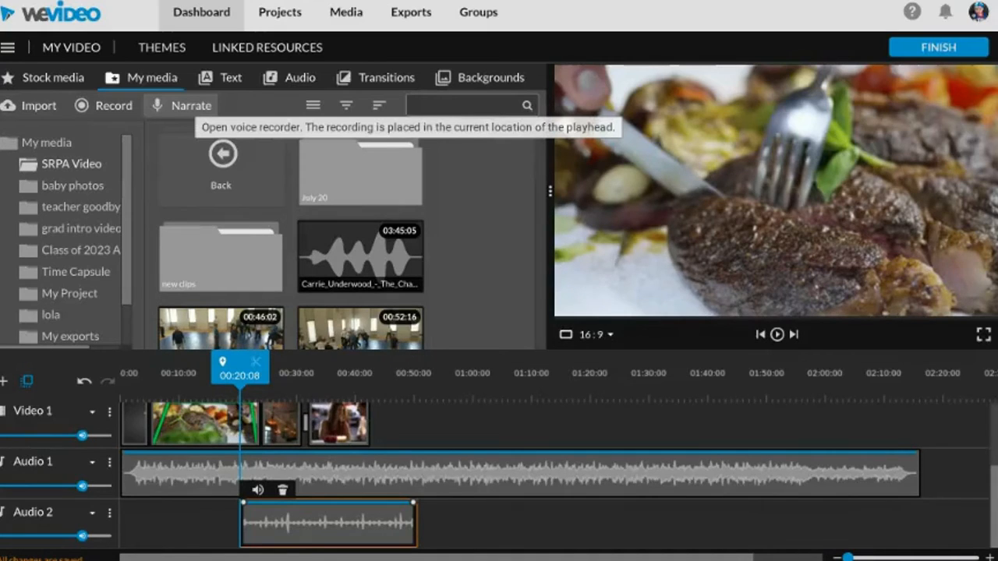
left_click(23, 107)
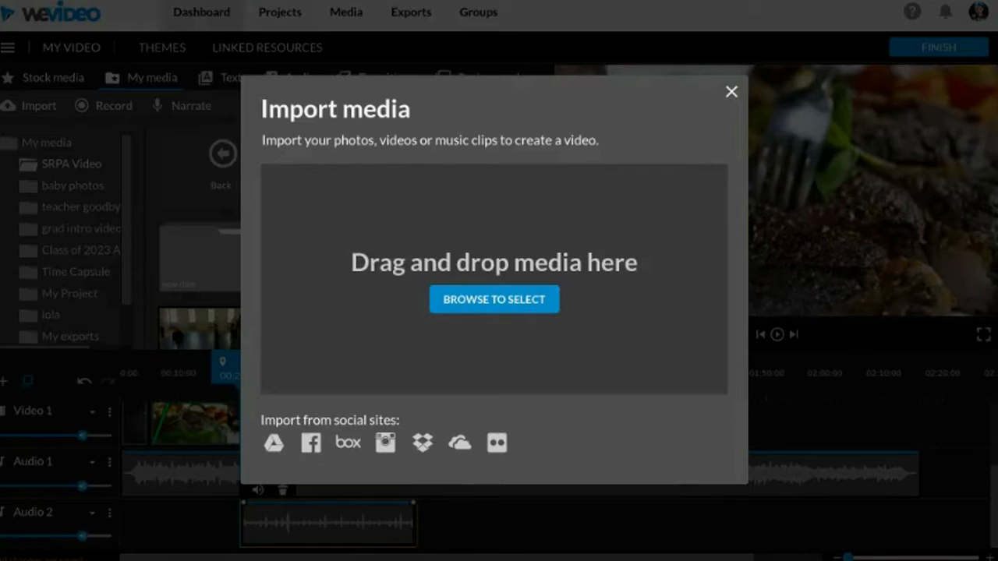
left_click(497, 301)
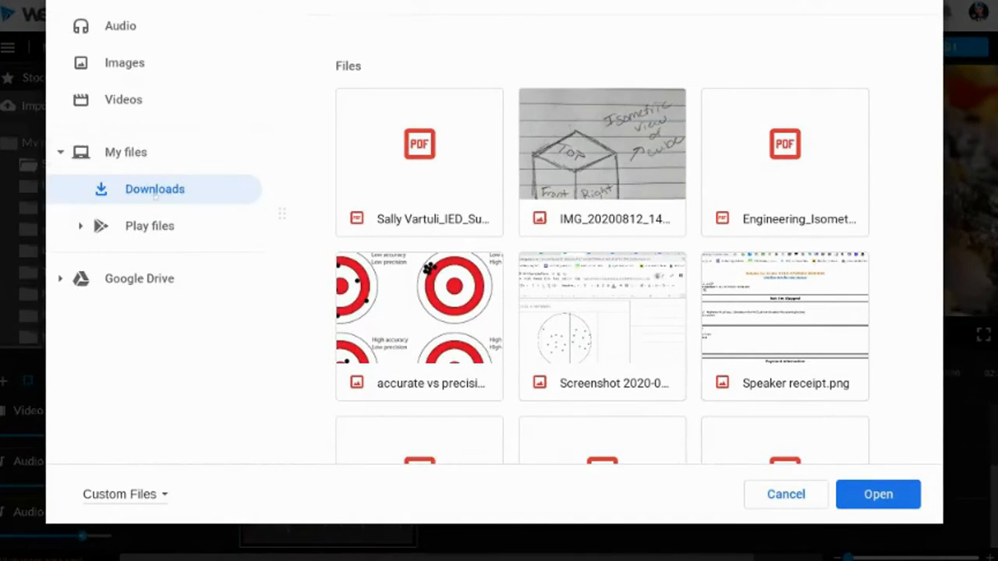
Step: Look through the folders and media files in Google Drive's My Drive for something to import
left_click(152, 286)
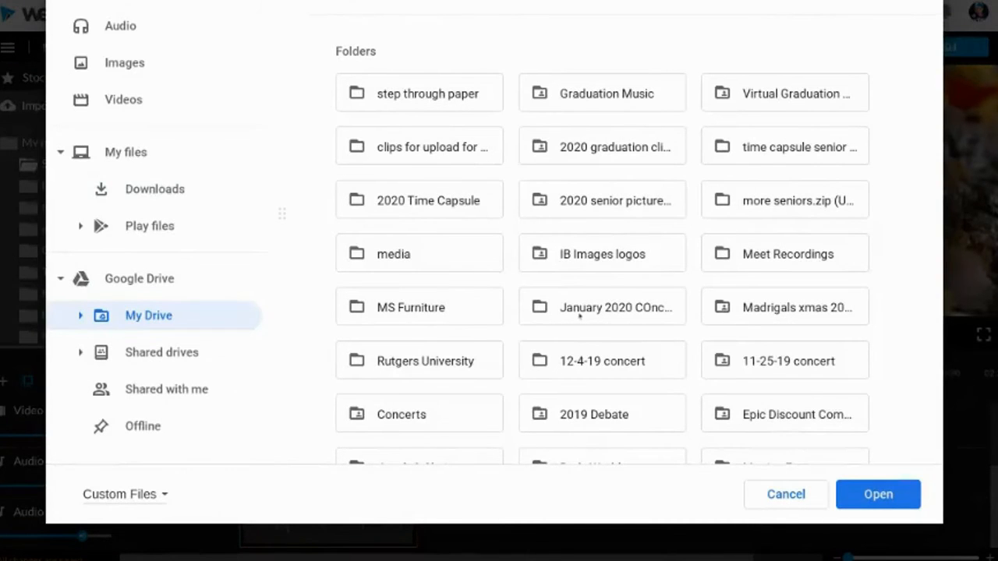
scroll(580, 315, "down", 12)
scroll(784, 101, "down", 10)
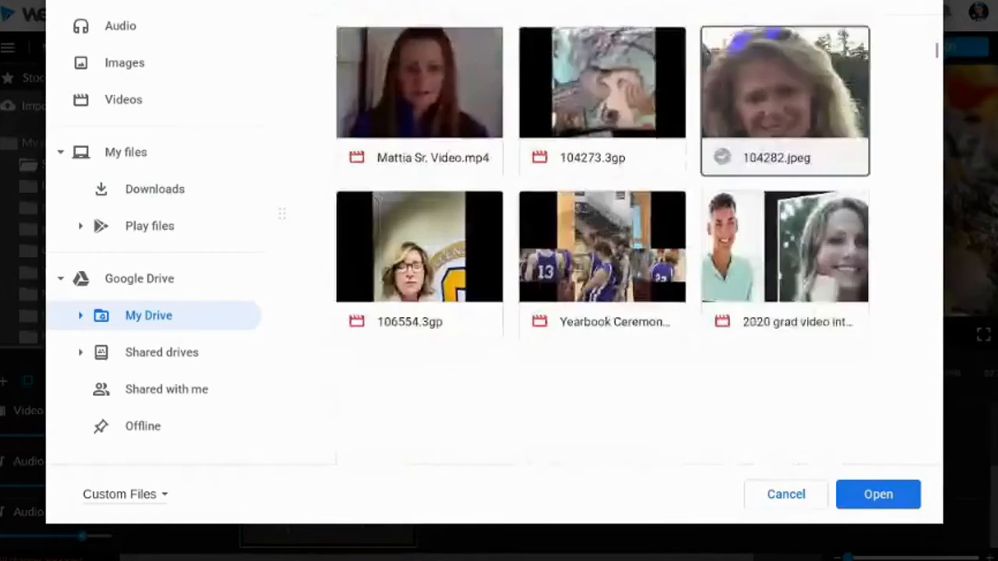
scroll(785, 101, "down", 6)
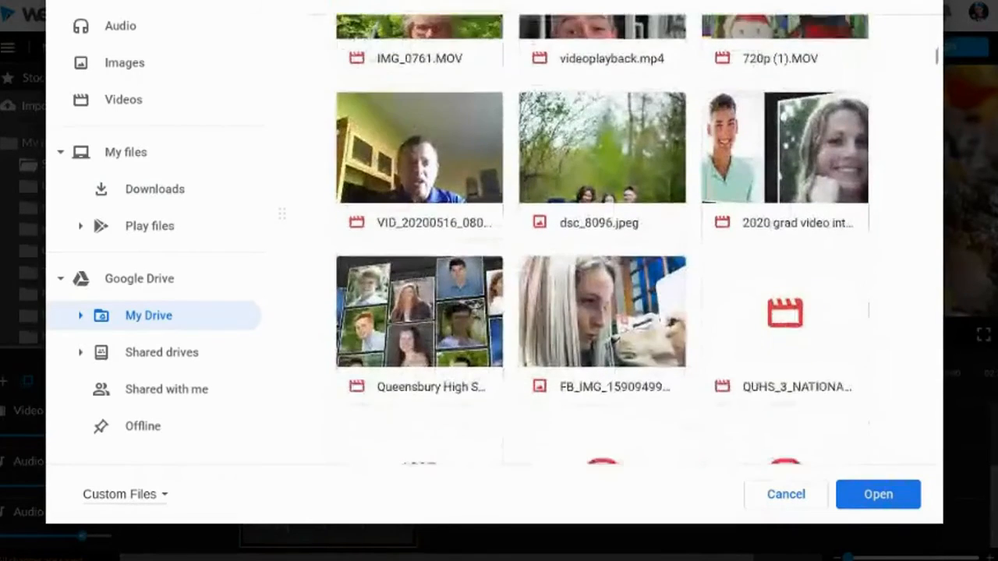
scroll(602, 238, "down", 3)
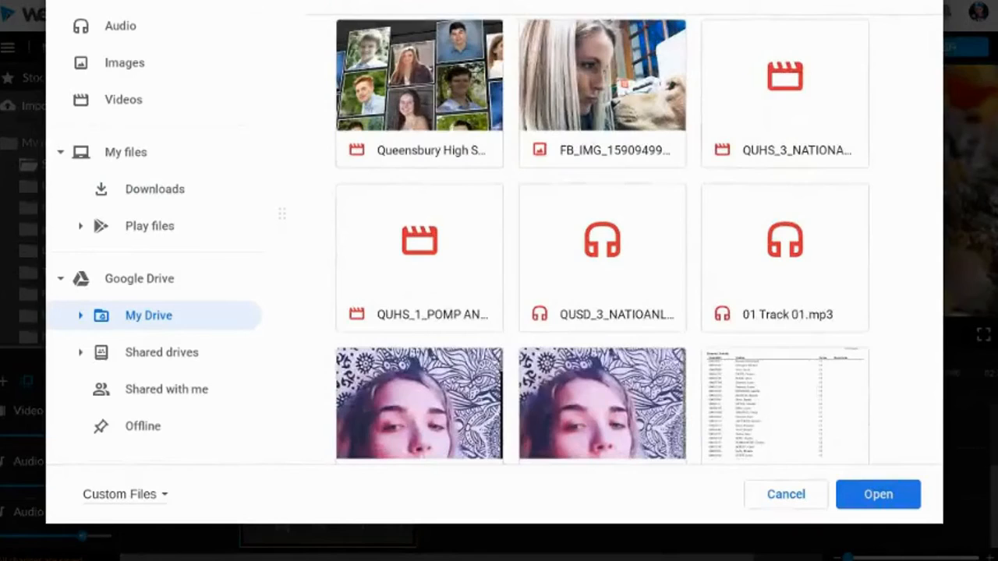
scroll(602, 238, "up", 15)
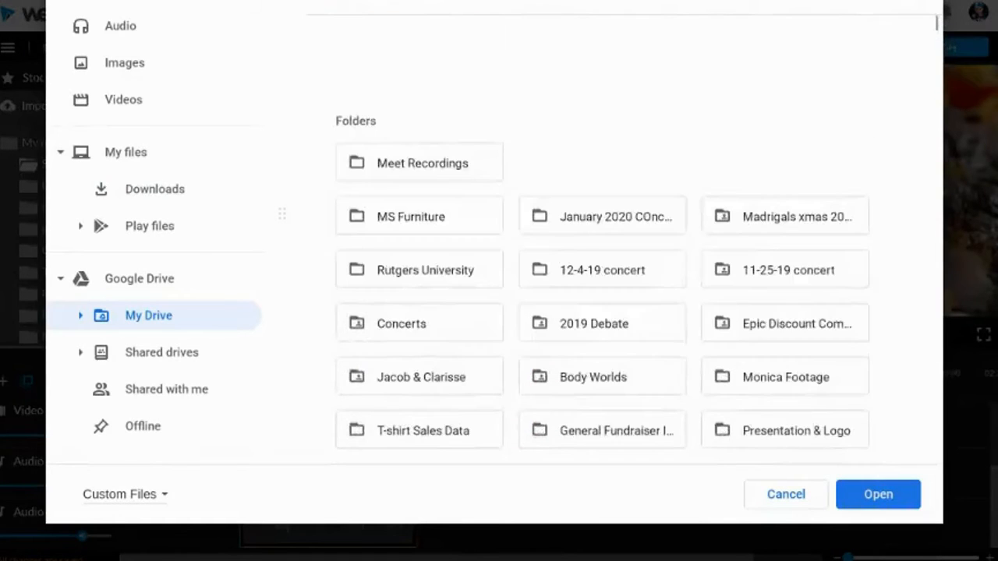
scroll(602, 239, "down", 5)
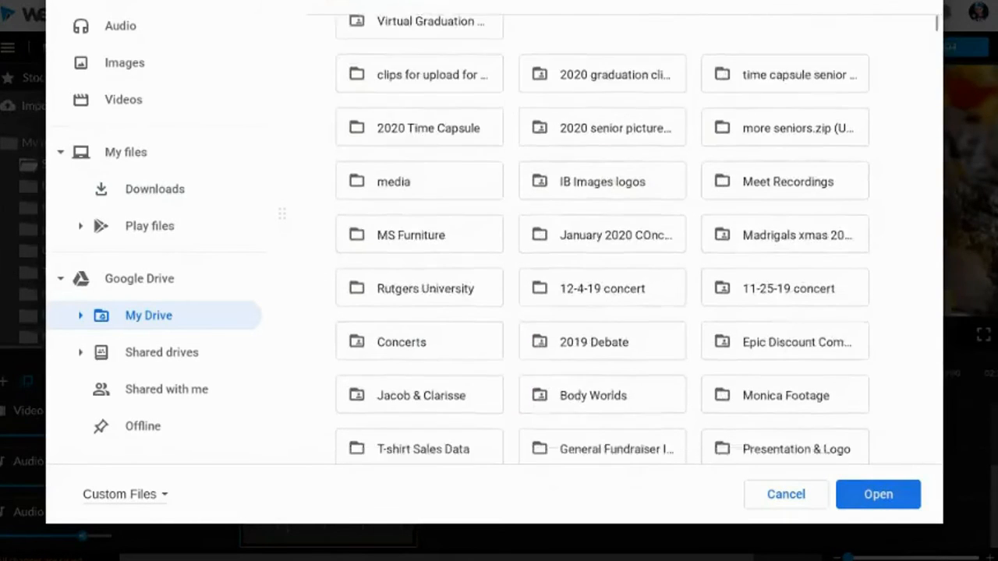
scroll(602, 239, "down", 1)
left_click(784, 335)
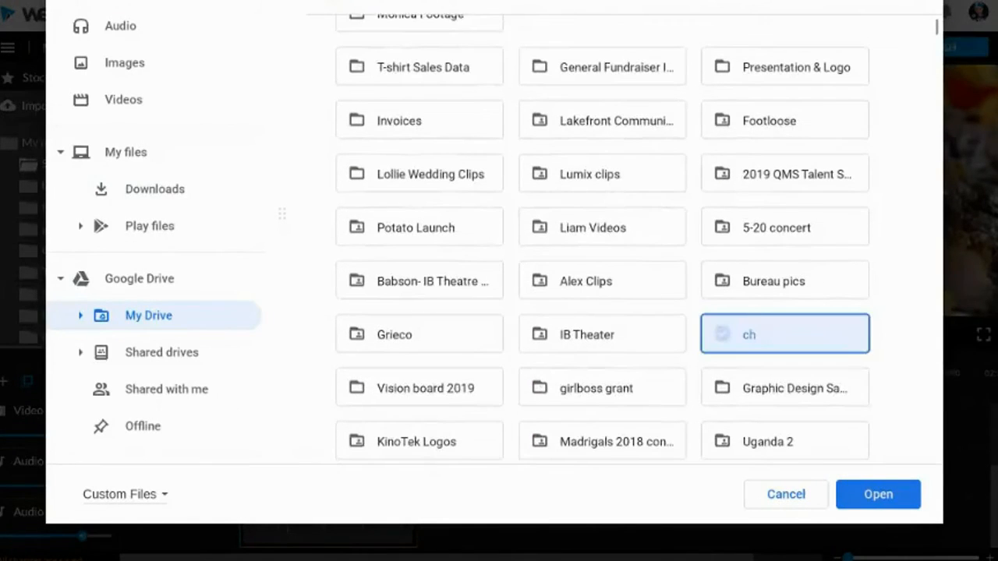
left_click(419, 174)
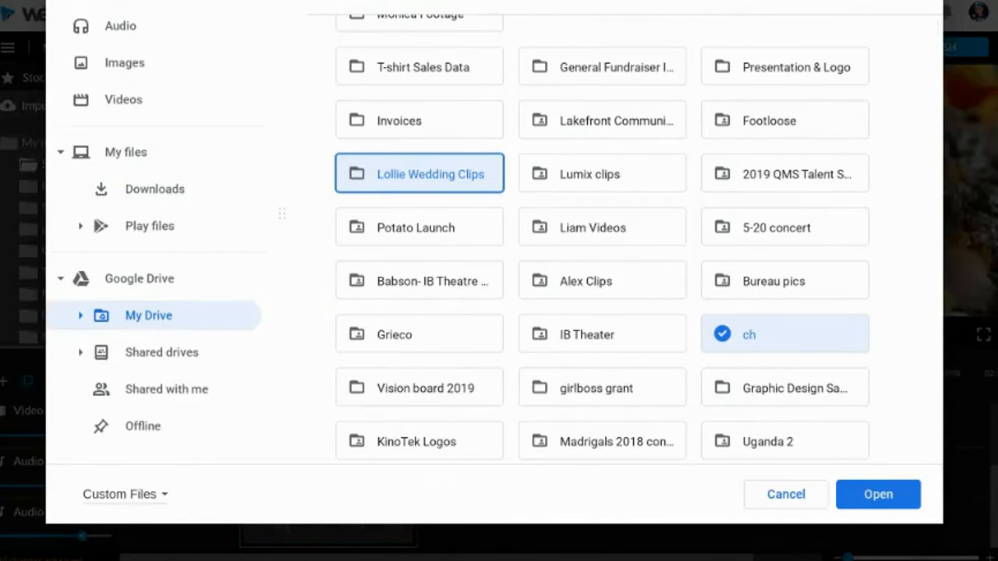
left_click(785, 335)
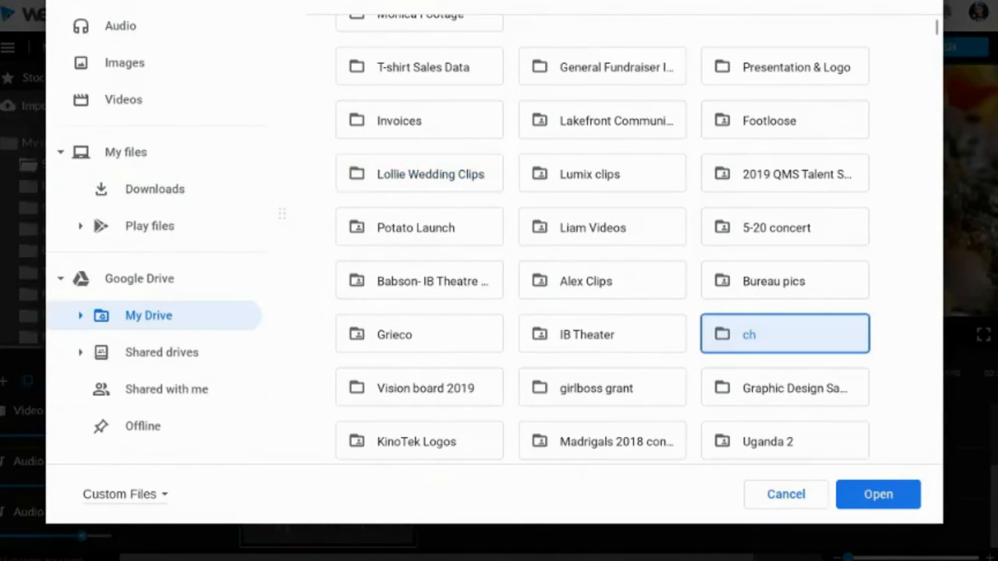
scroll(602, 238, "down", 2)
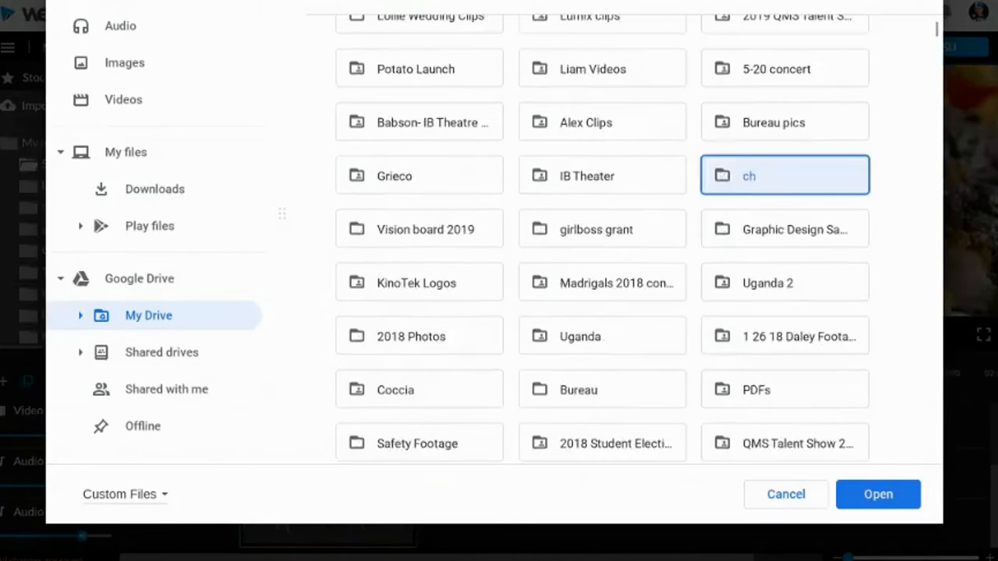
Step: Import the accurate vs precision image from the device's images and place it on Video 1 at 00:53:07
left_click(123, 99)
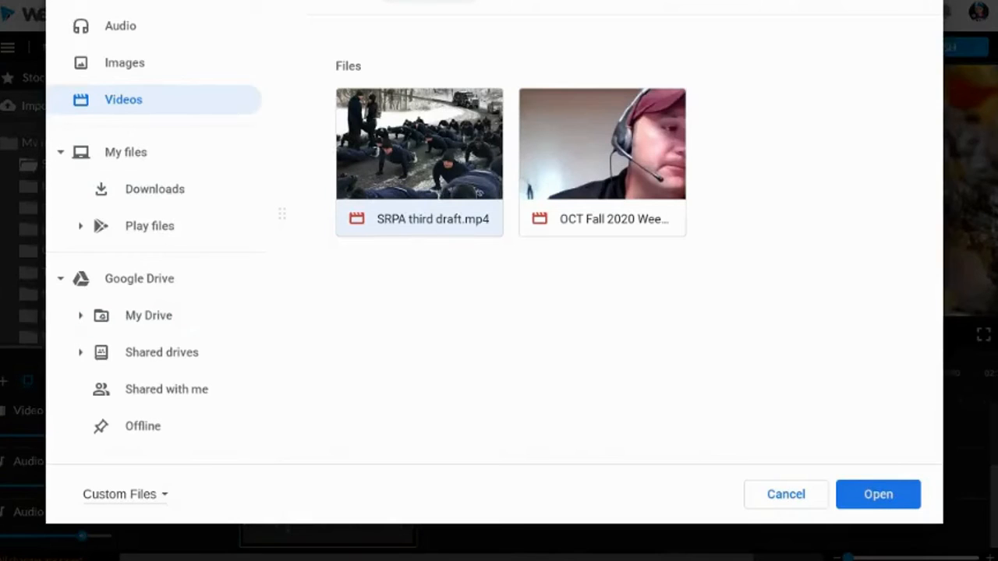
left_click(124, 62)
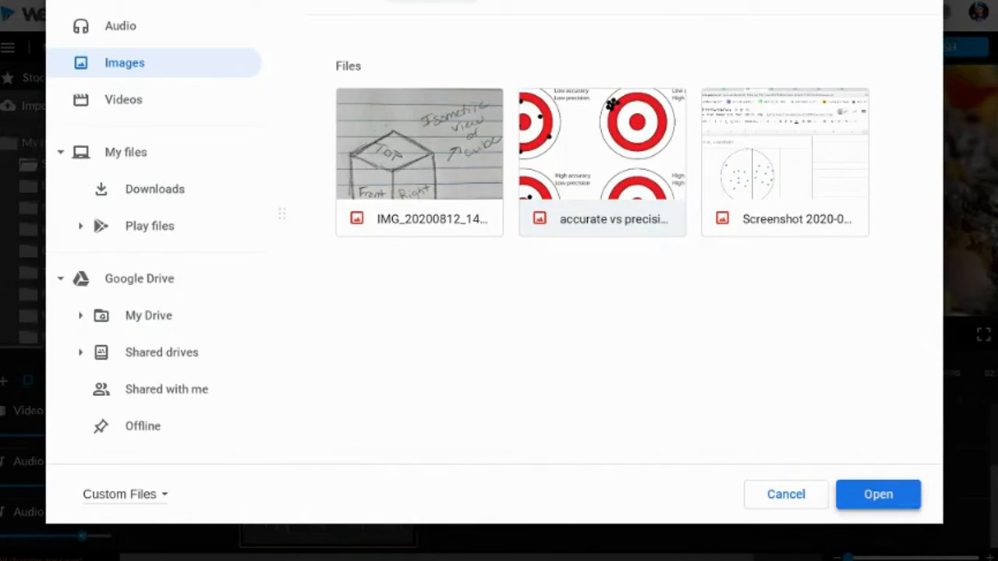
left_click(878, 495)
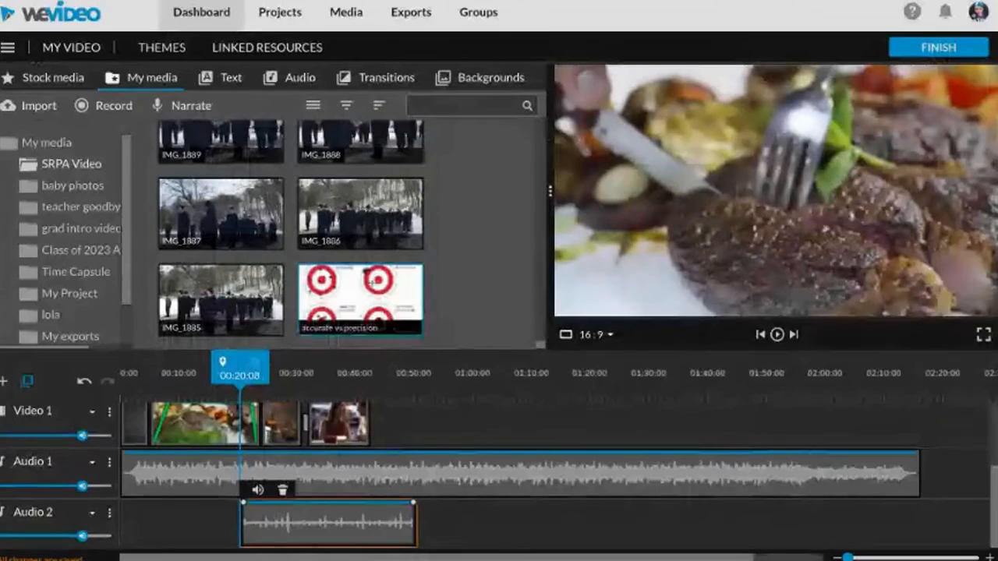
left_click_drag(364, 324, 473, 418)
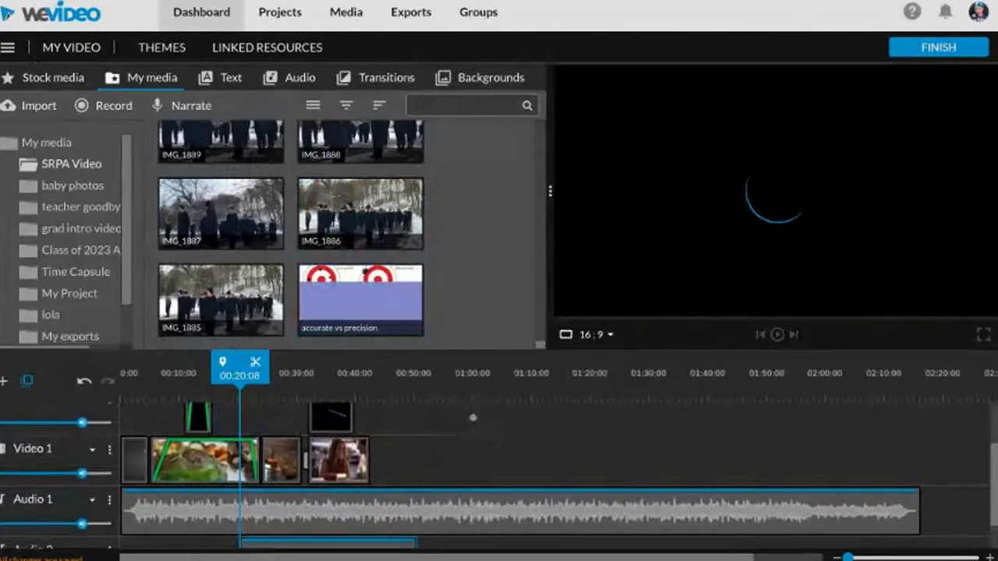
left_click_drag(364, 300, 452, 441)
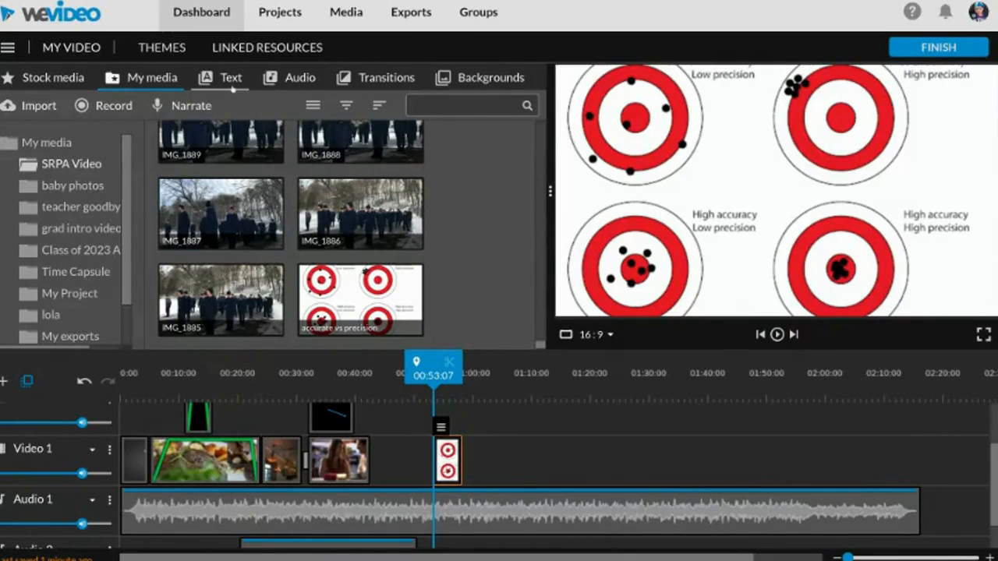
Step: Check the Additional transitions, and place the 00:46:02 gym clip from My media on Video 1 directly after the target image
left_click(392, 74)
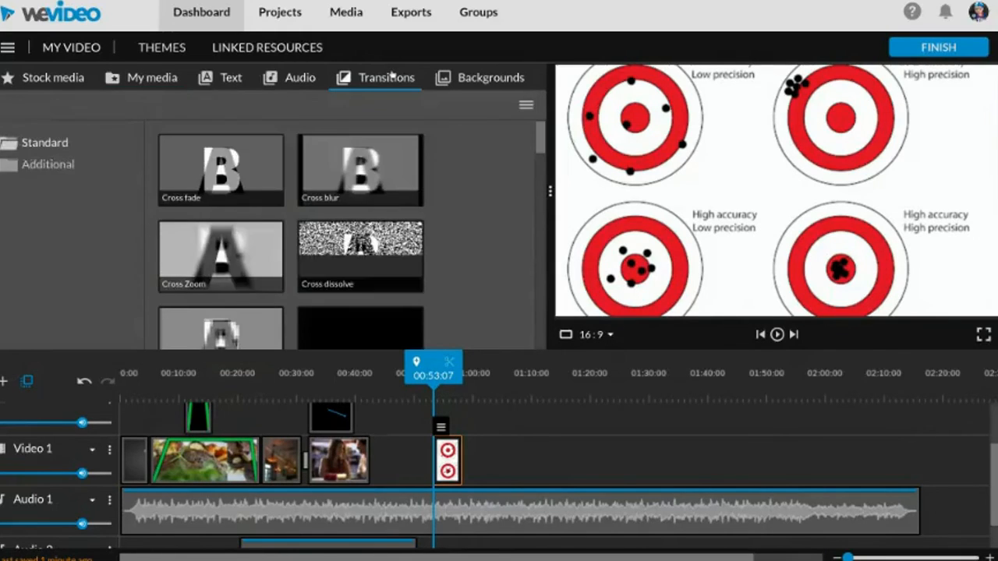
left_click(46, 163)
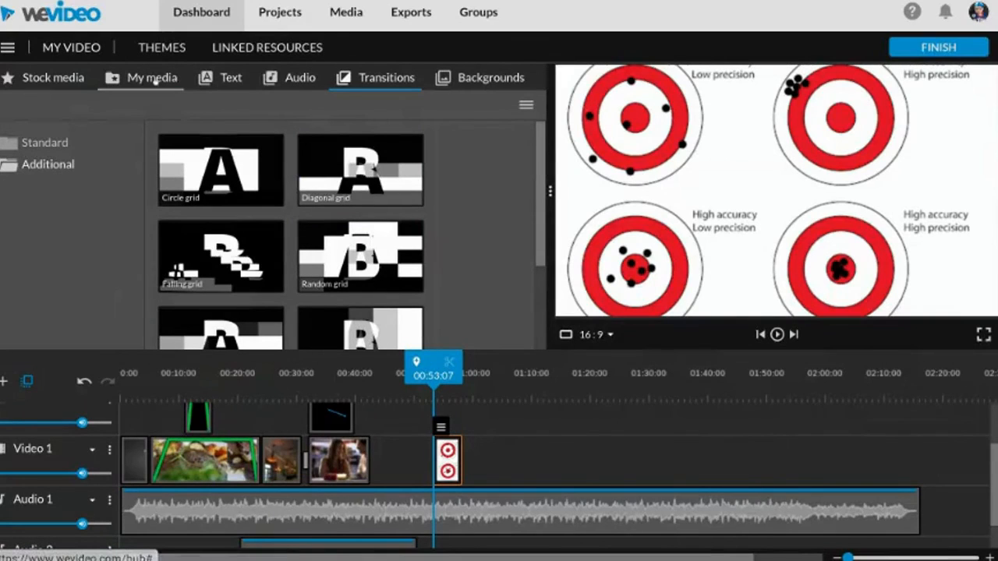
left_click(153, 79)
left_click_drag(220, 328, 597, 460)
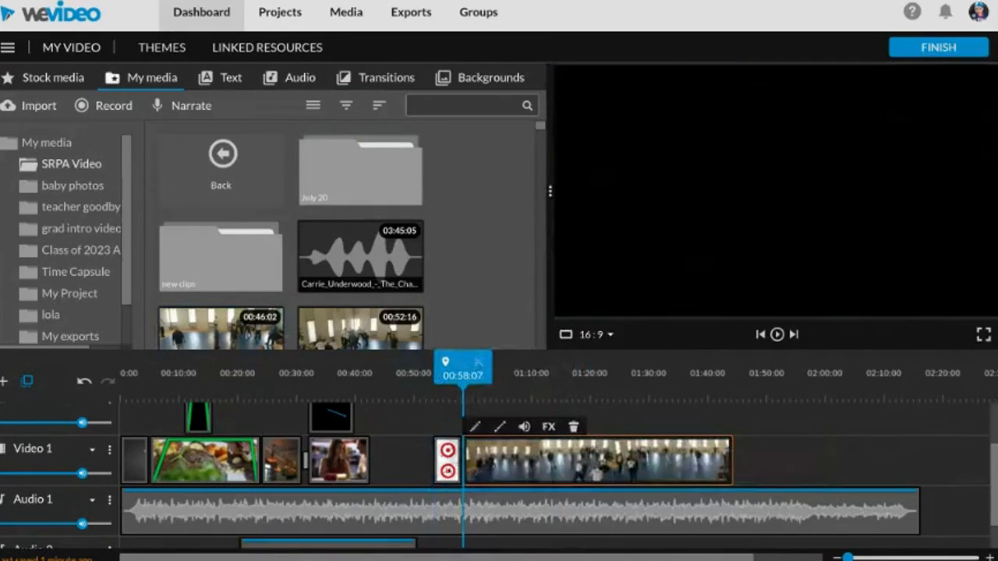
Step: Move the target image to 00:50:16 with the gym clip directly behind it, and add an Additional grid transition between them
left_click_drag(450, 460, 433, 460)
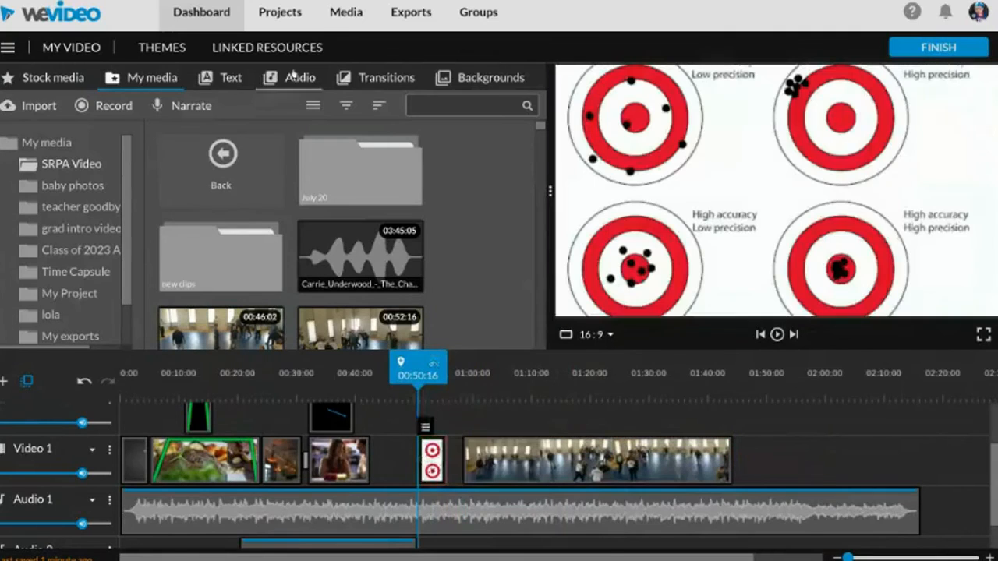
left_click(368, 78)
left_click_drag(224, 178, 461, 441)
scroll(447, 270, "down", 3)
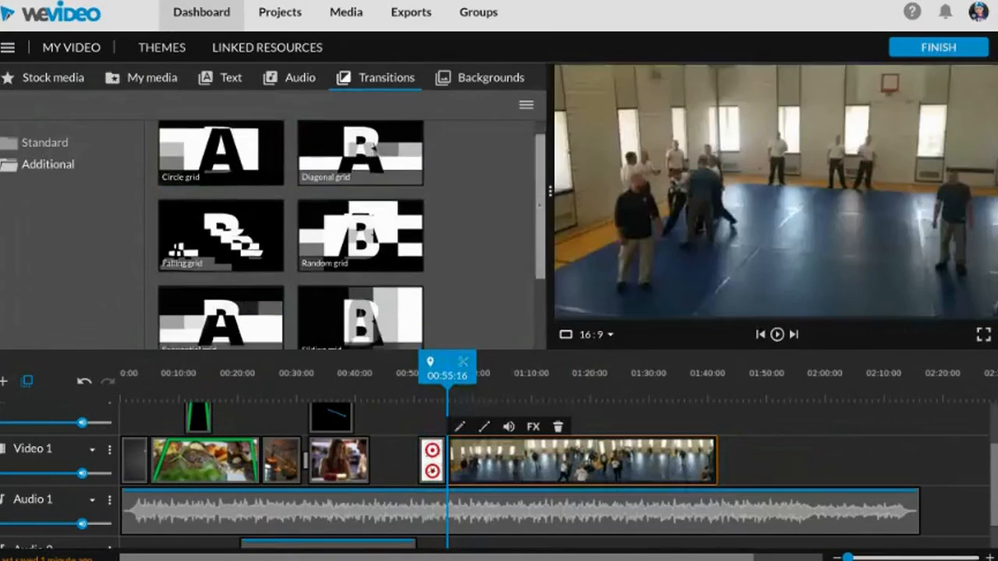
left_click_drag(182, 207, 460, 476)
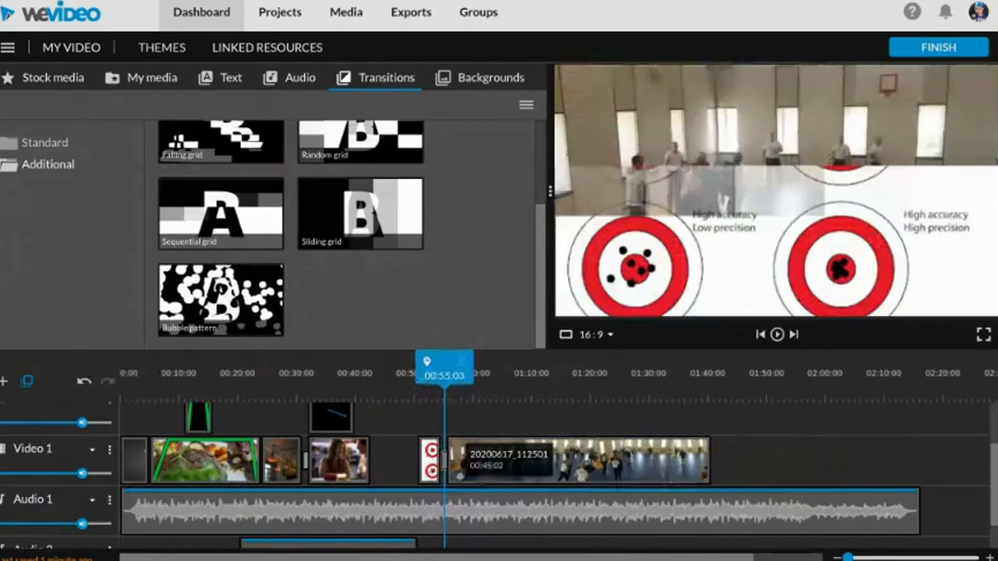
Step: Place the Light Streaks background on Video 3 at 01:02:12 and play a moment of it
left_click(490, 78)
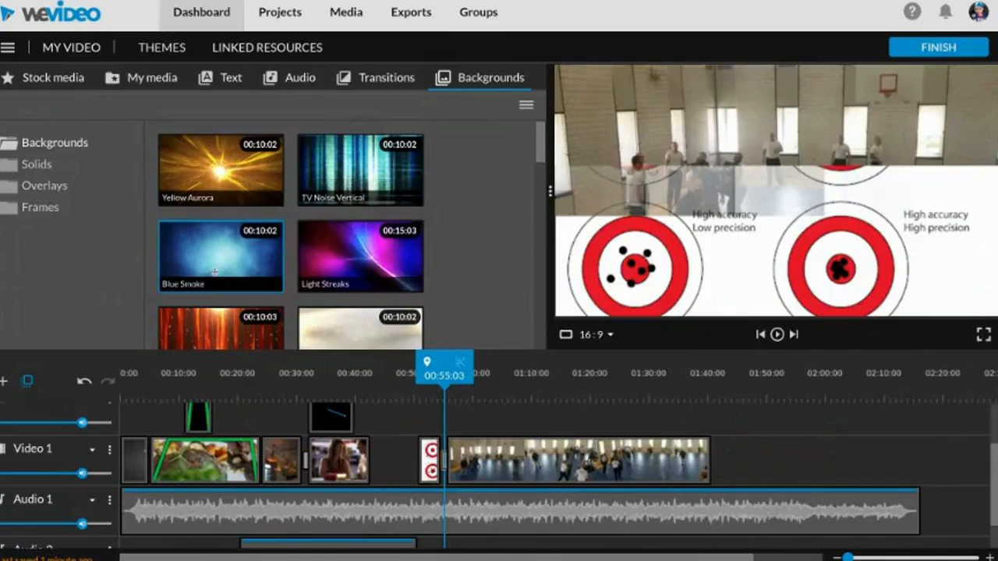
scroll(499, 475, "up", 3)
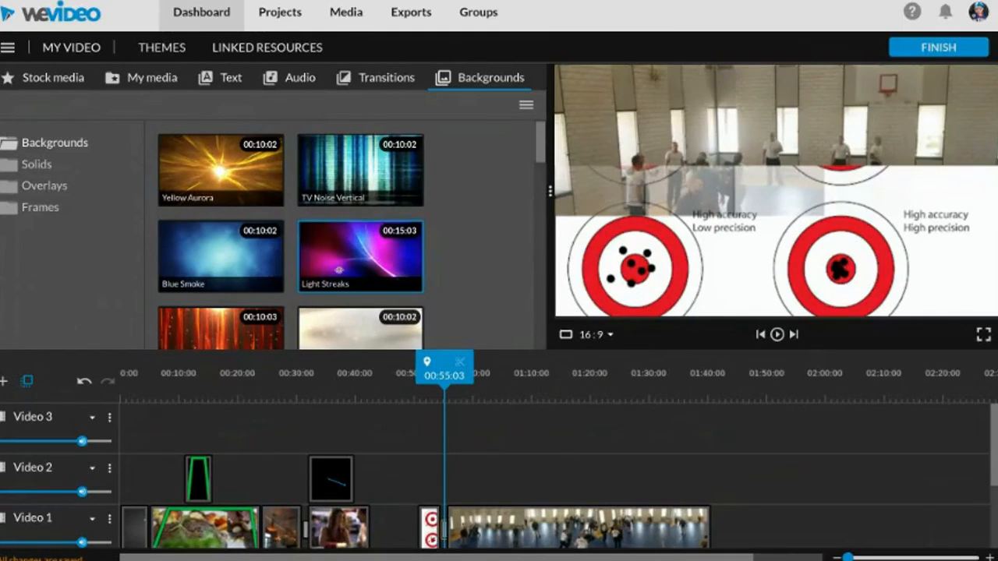
mouse_move(350, 259)
left_mouse_down()
mouse_move(421, 410)
mouse_move(507, 410)
mouse_move(507, 433)
left_mouse_up()
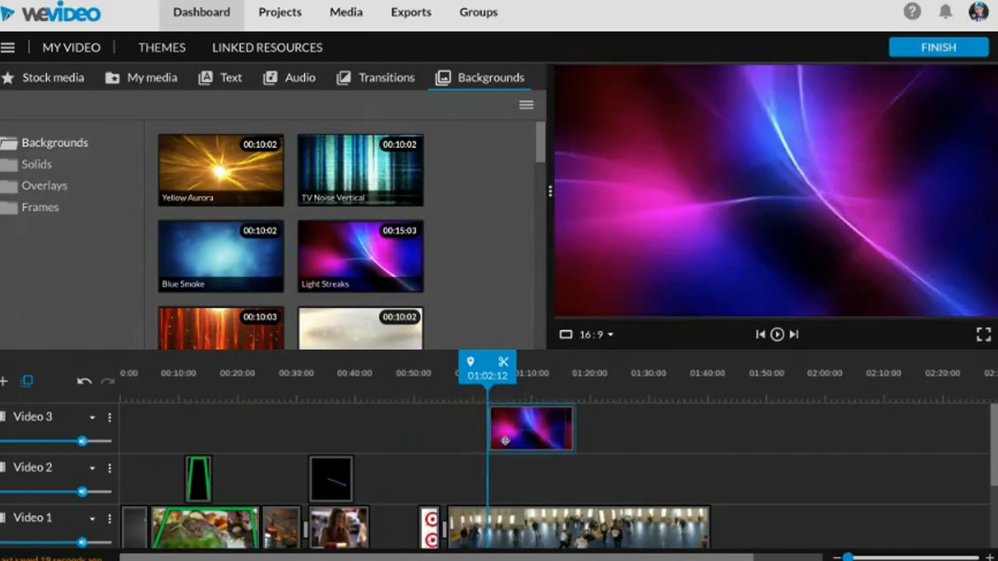
key("space")
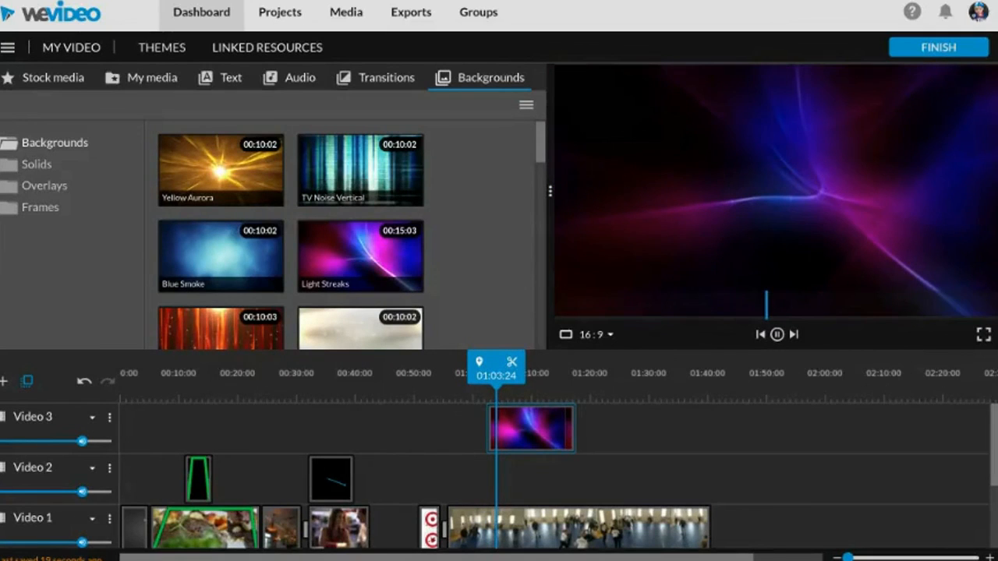
left_click(530, 429)
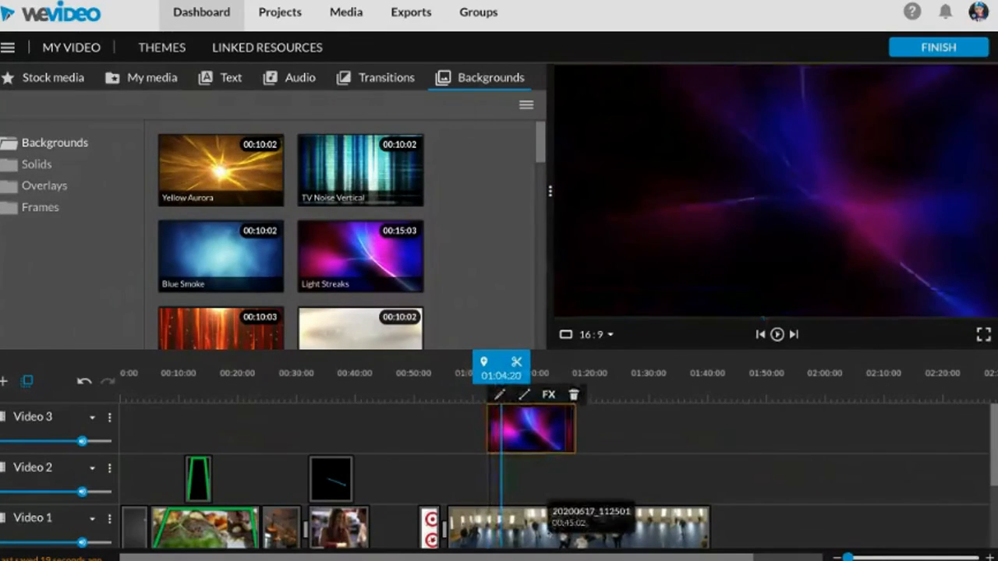
Step: Examine the Color, Color Keying and Speed settings of the Light Streaks clip, and leave the clip editor without saving changes
double_click(546, 449)
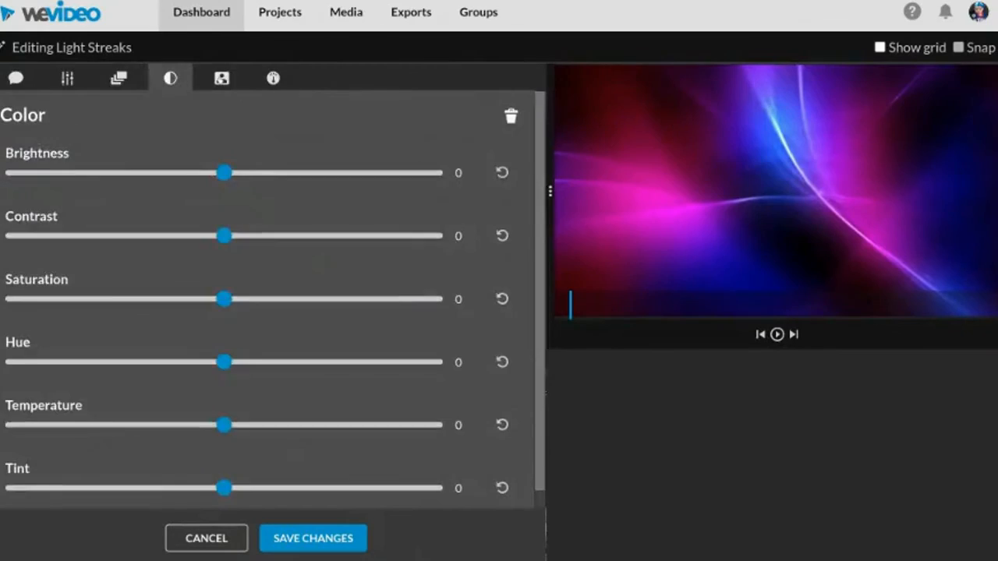
left_click(221, 79)
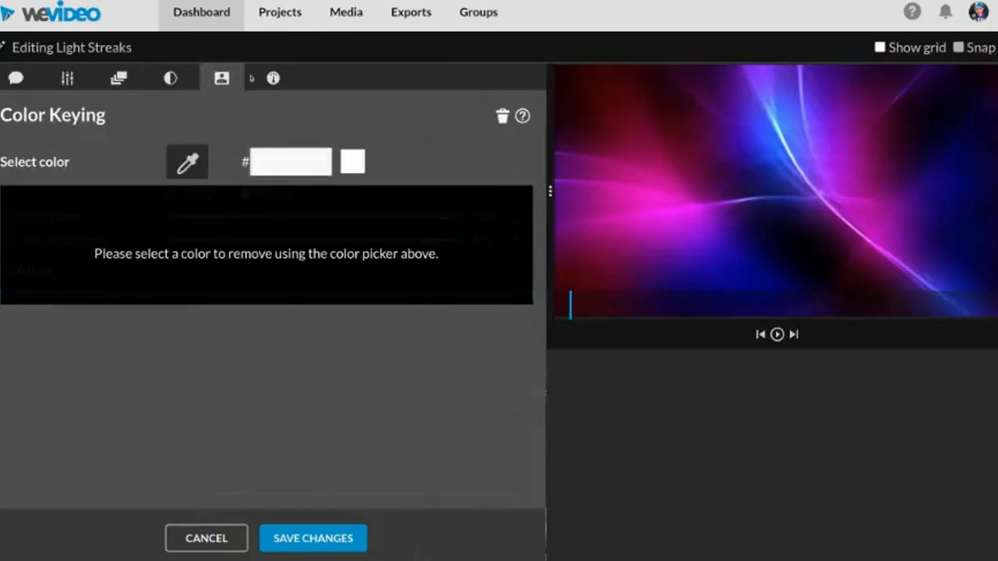
left_click(272, 78)
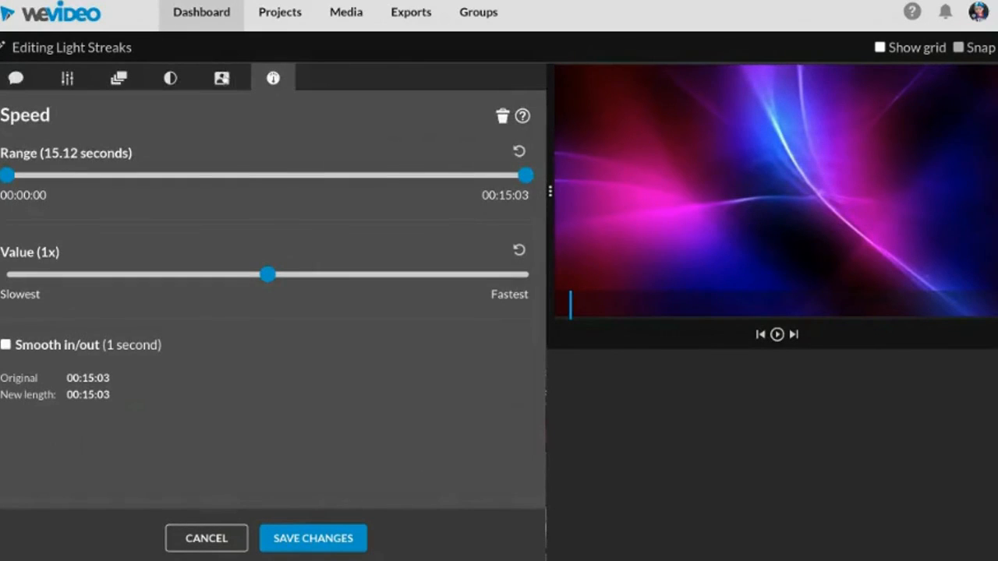
left_click(223, 78)
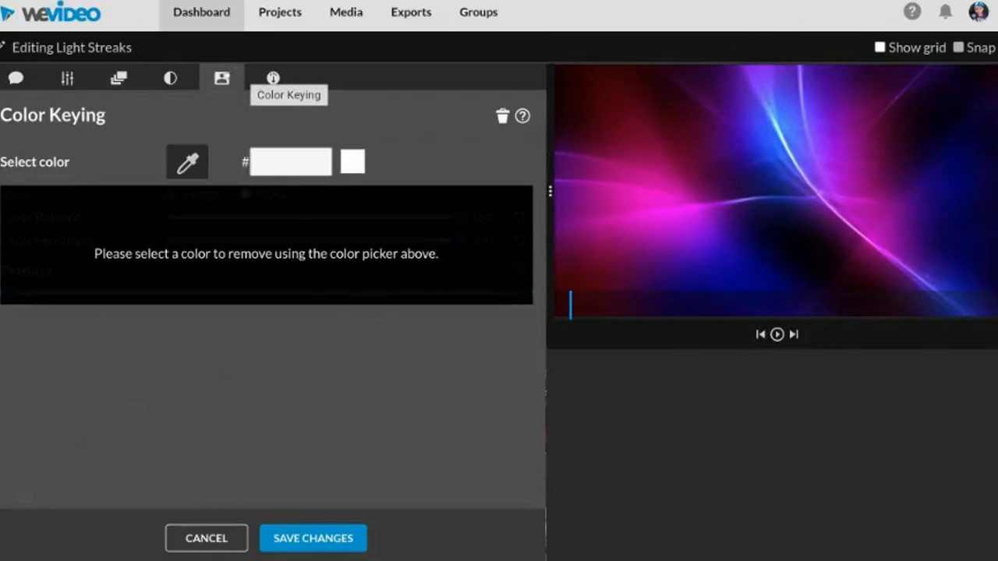
left_click(170, 78)
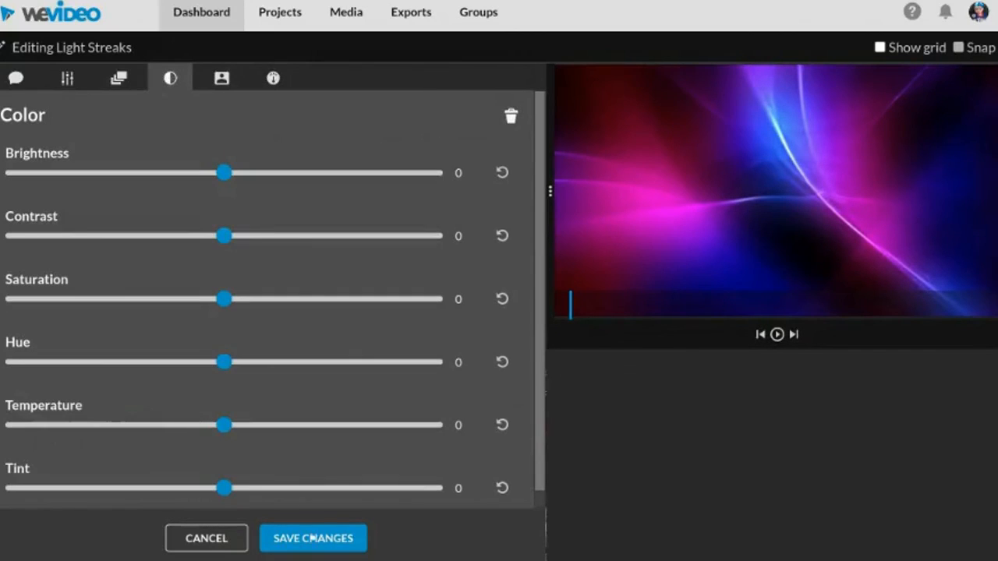
left_click(238, 540)
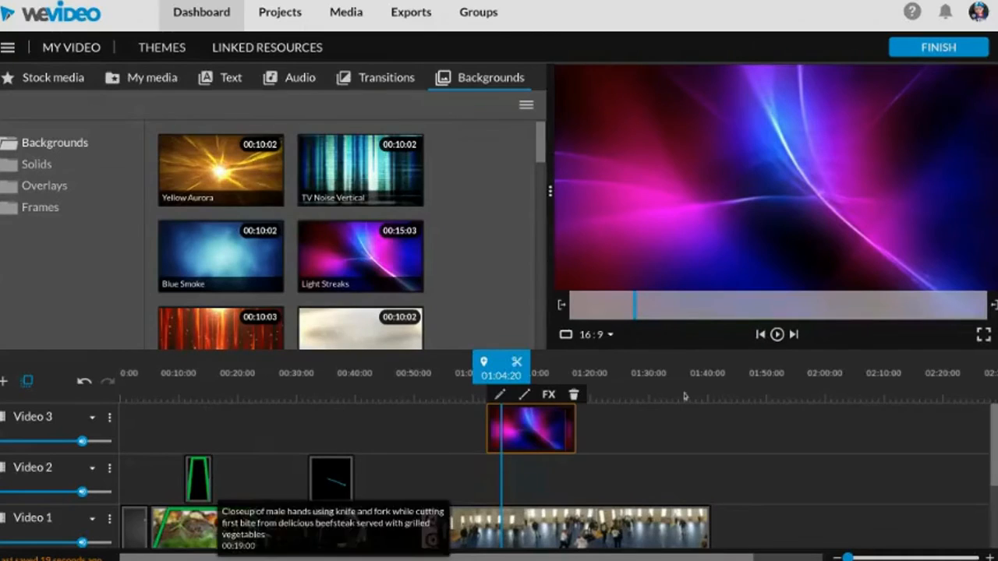
Step: Move the Light Streaks background to 01:40:18 on Video 2, and place the Elastic snap motion title above it on Video 3 at 01:44:05
mouse_move(565, 434)
left_mouse_down()
mouse_move(735, 455)
mouse_move(787, 478)
left_mouse_up()
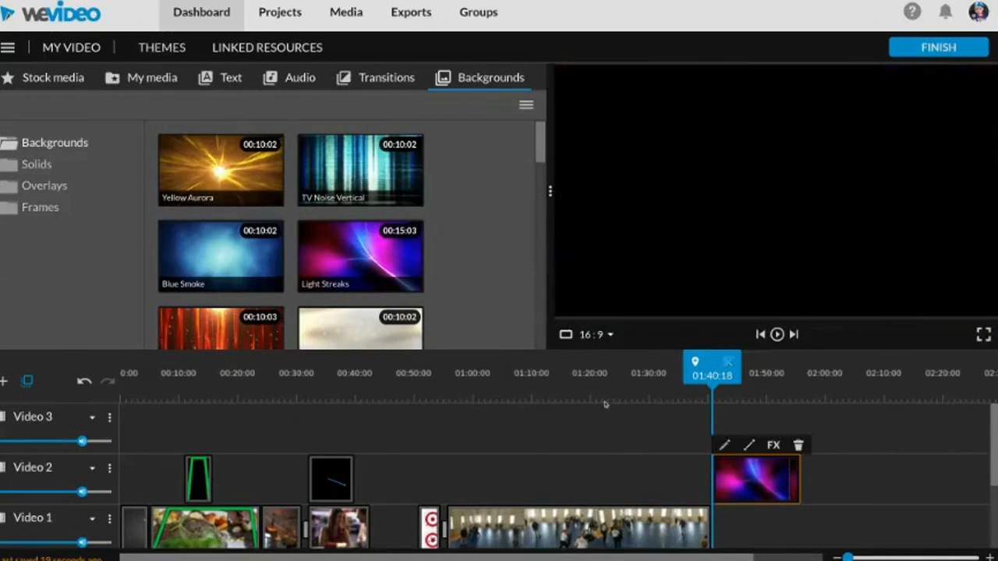
left_click(218, 75)
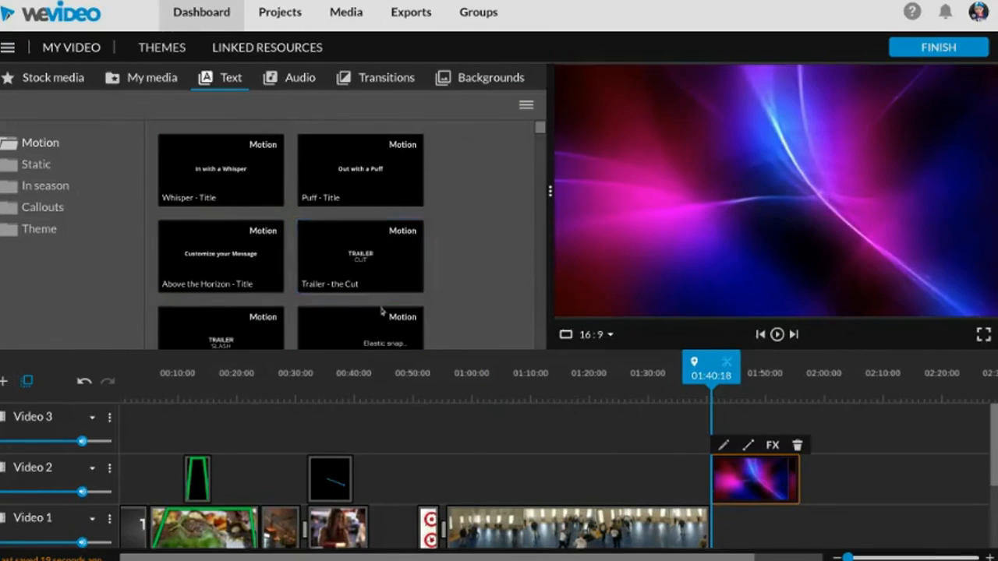
left_click_drag(382, 337, 749, 428)
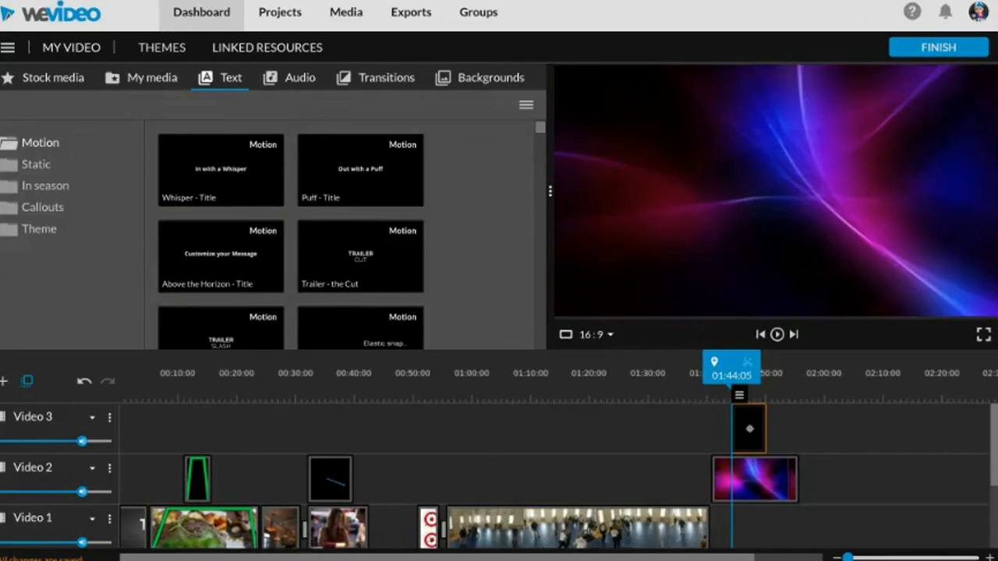
Step: Preview the Elastic snap title over the Light Streaks background from 01:44:12 to 01:47:19
mouse_move(731, 372)
left_mouse_down()
mouse_move(761, 373)
mouse_move(732, 373)
left_mouse_up()
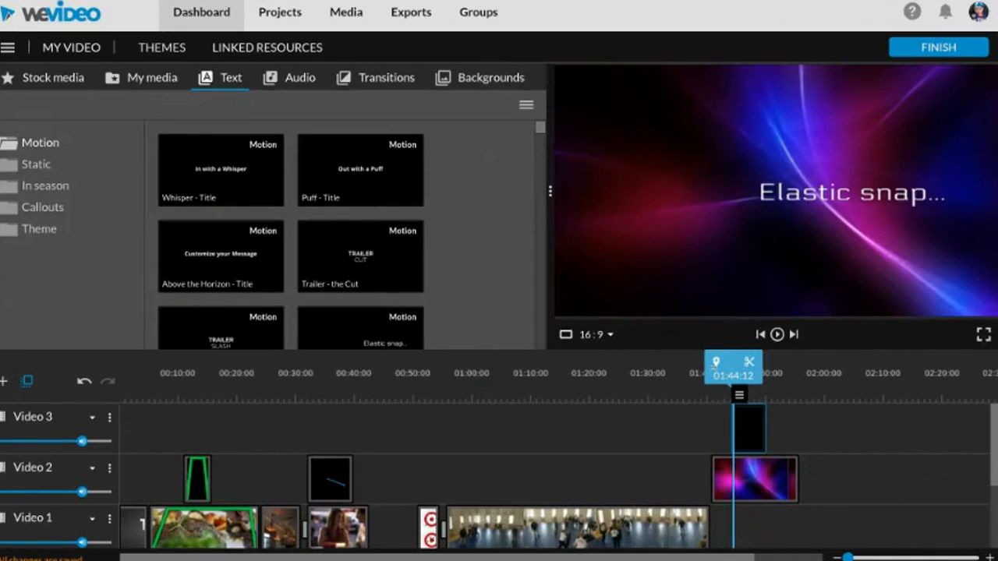
key("space")
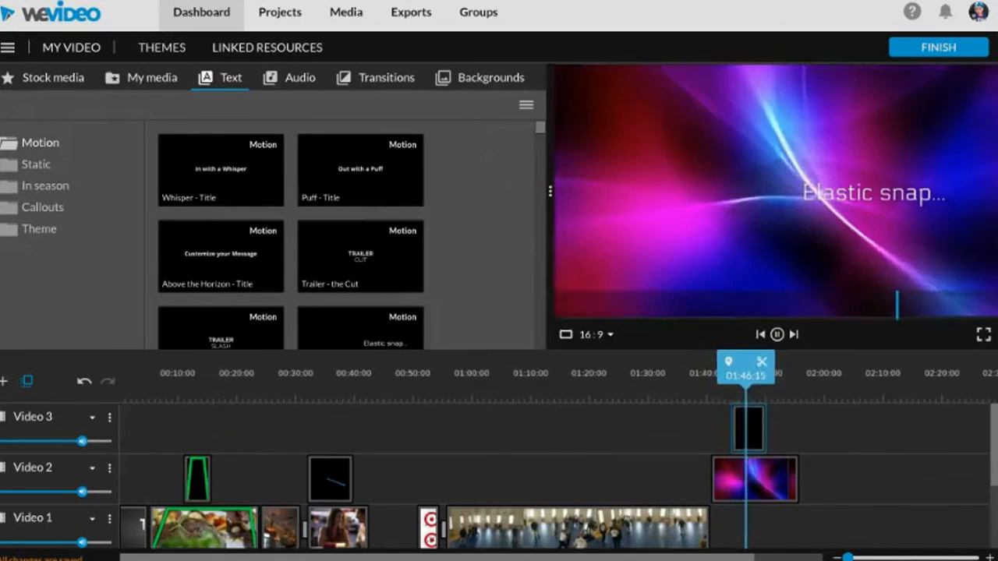
key("space")
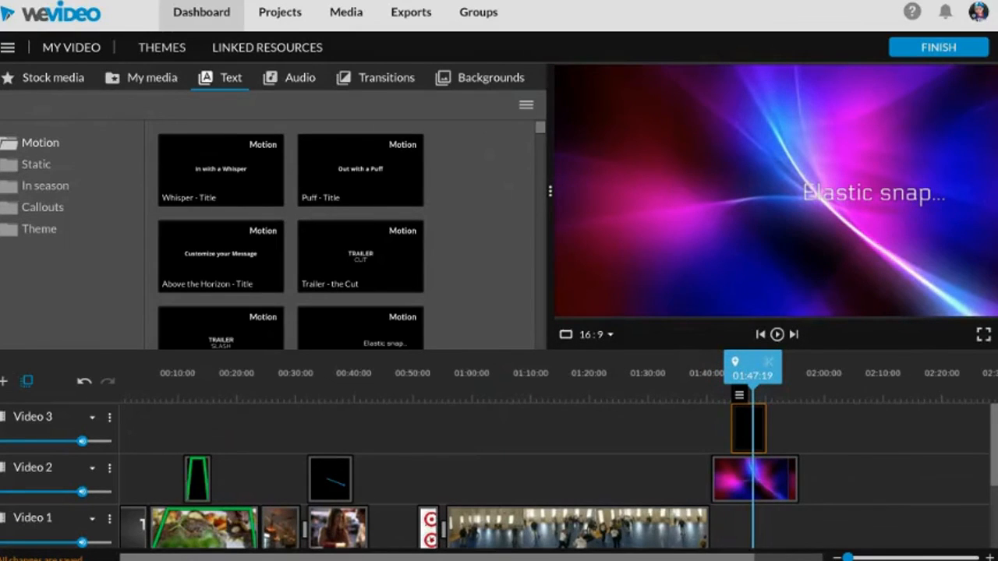
Step: Look through the available Backgrounds, Solids, Overlays and Frames in the backgrounds library
left_click(480, 83)
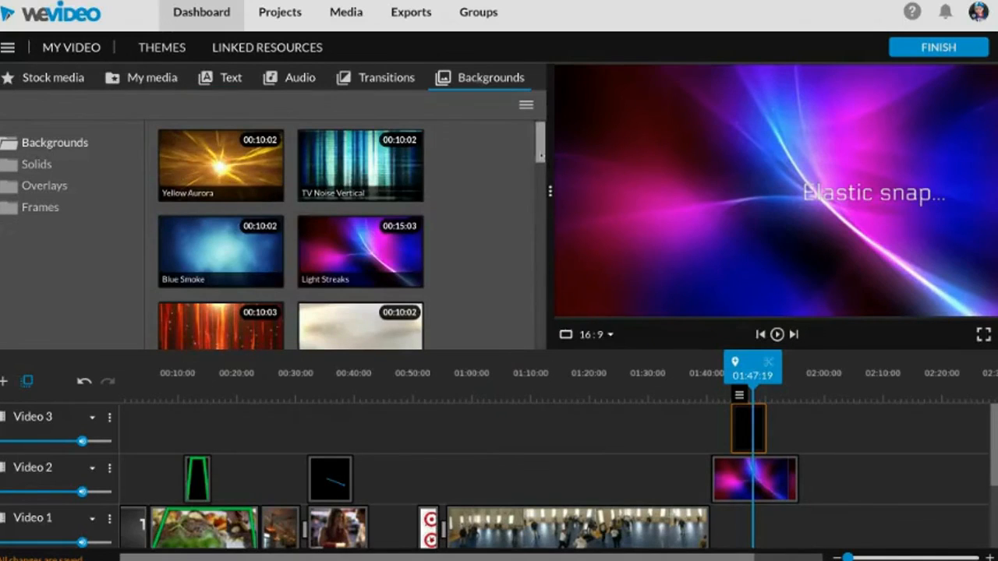
scroll(538, 187, "down", 2)
scroll(548, 187, "down", 5)
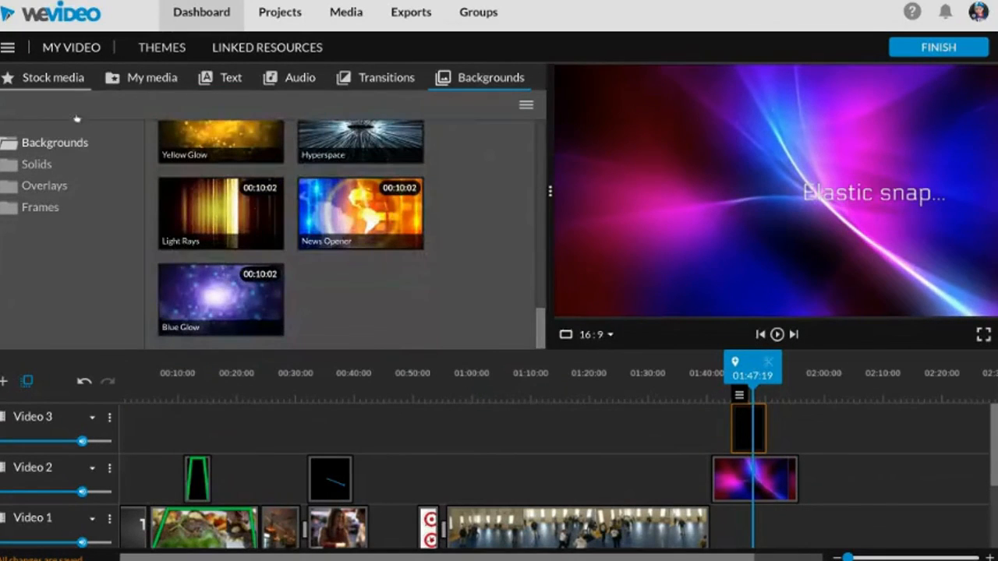
left_click(37, 164)
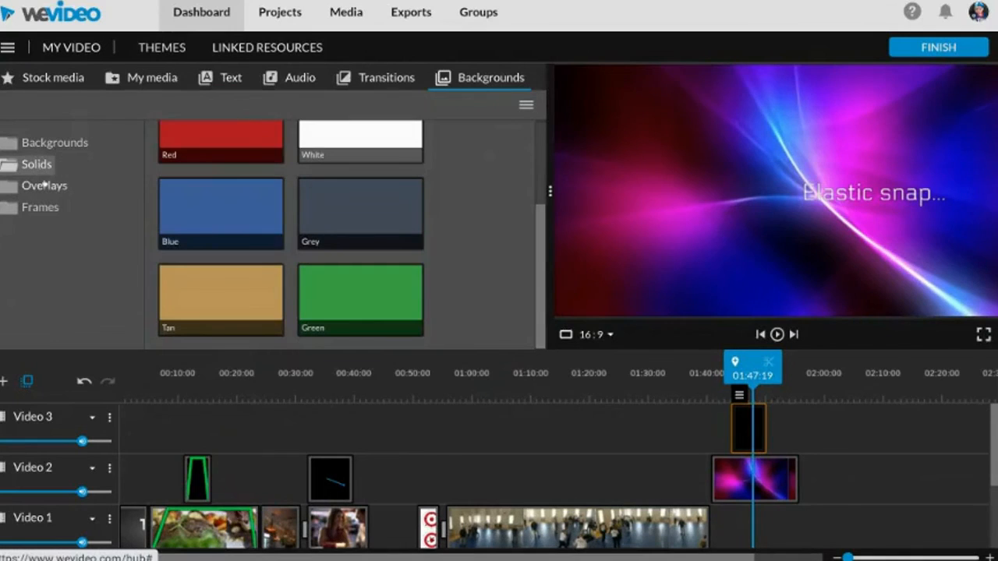
left_click(45, 188)
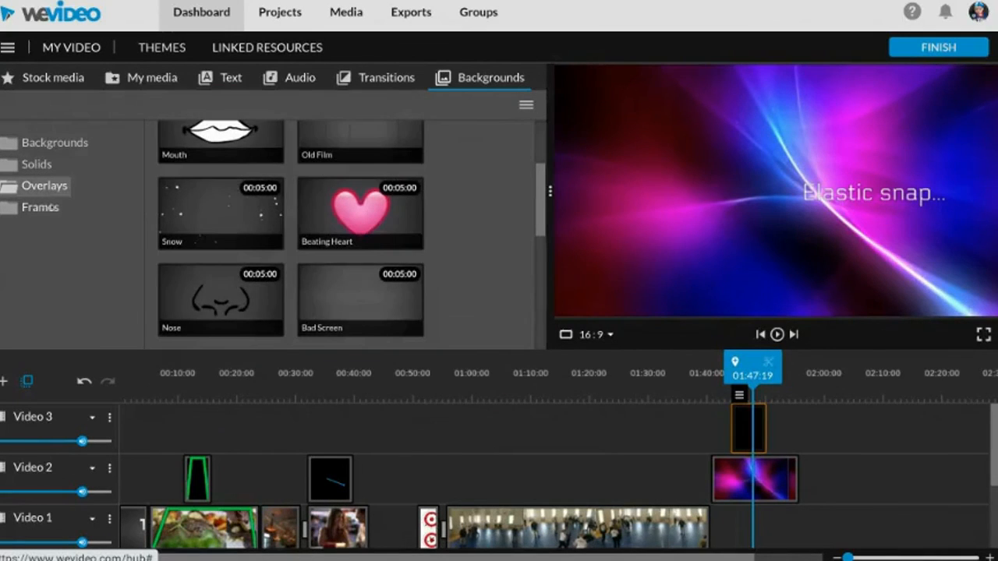
left_click(41, 206)
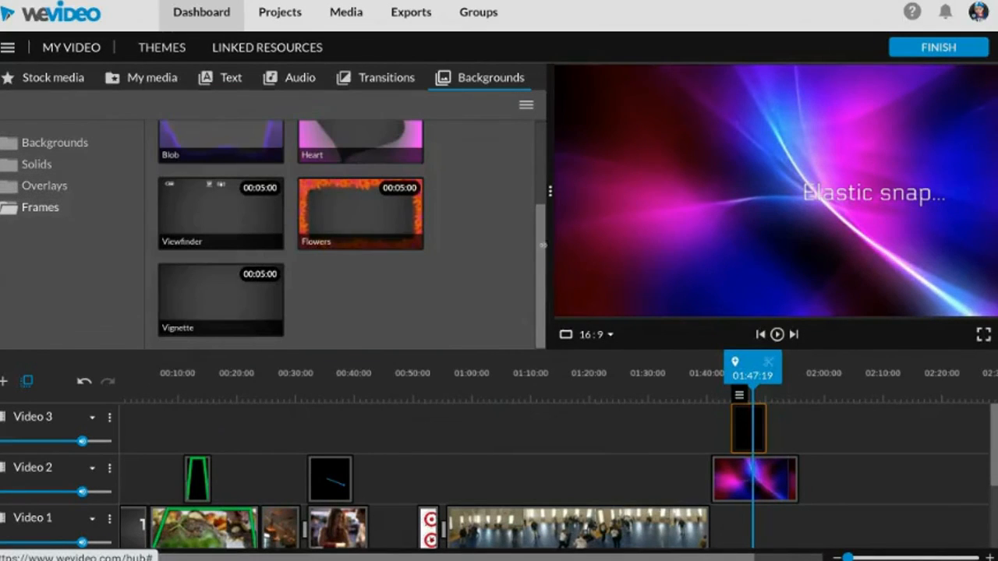
scroll(359, 219, "up", 2)
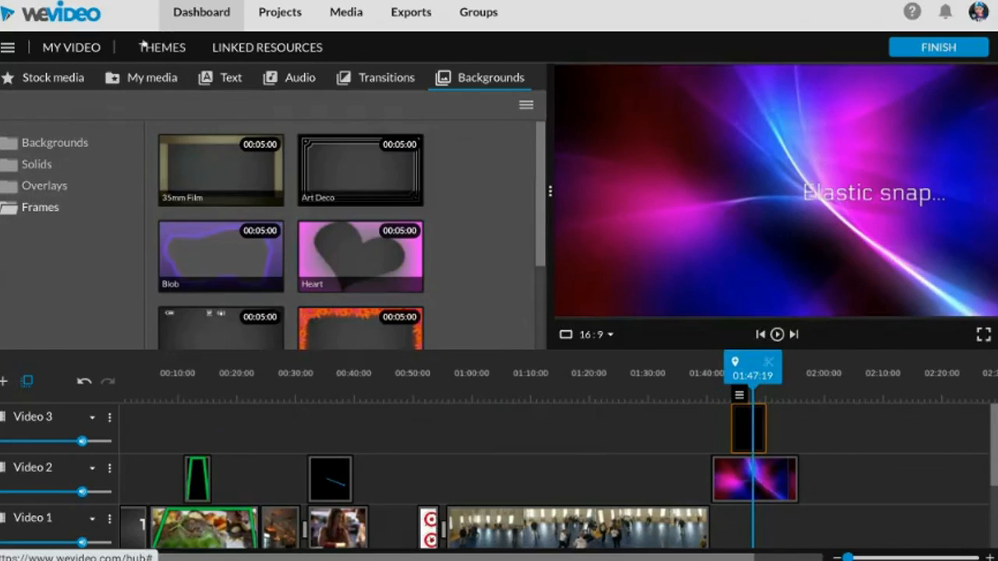
Step: Apply the 1960 theme to the project, replacing the theme soundtrack, all transitions and the caption formatting
left_click(161, 48)
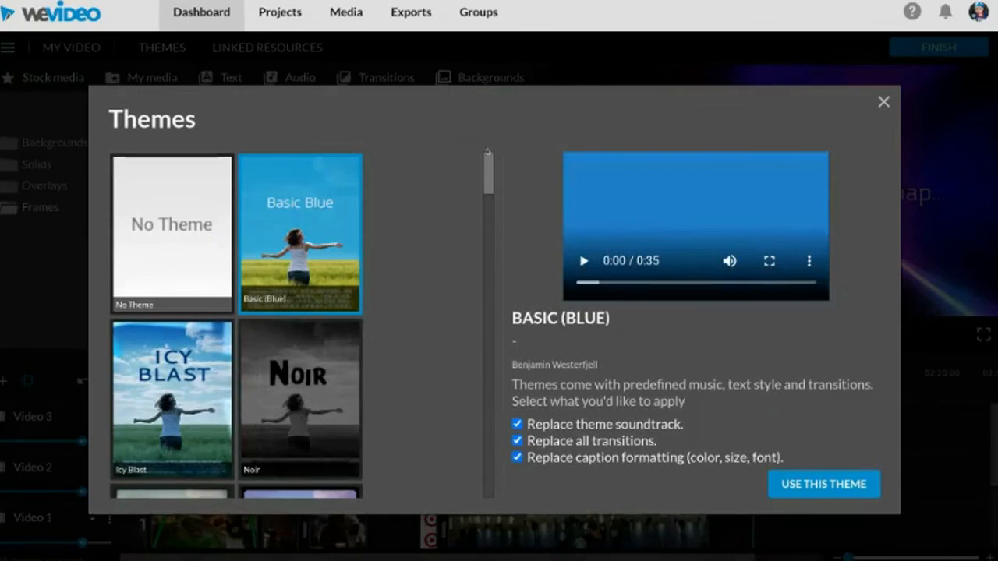
scroll(490, 168, "down", 1)
left_click_drag(491, 169, 510, 314)
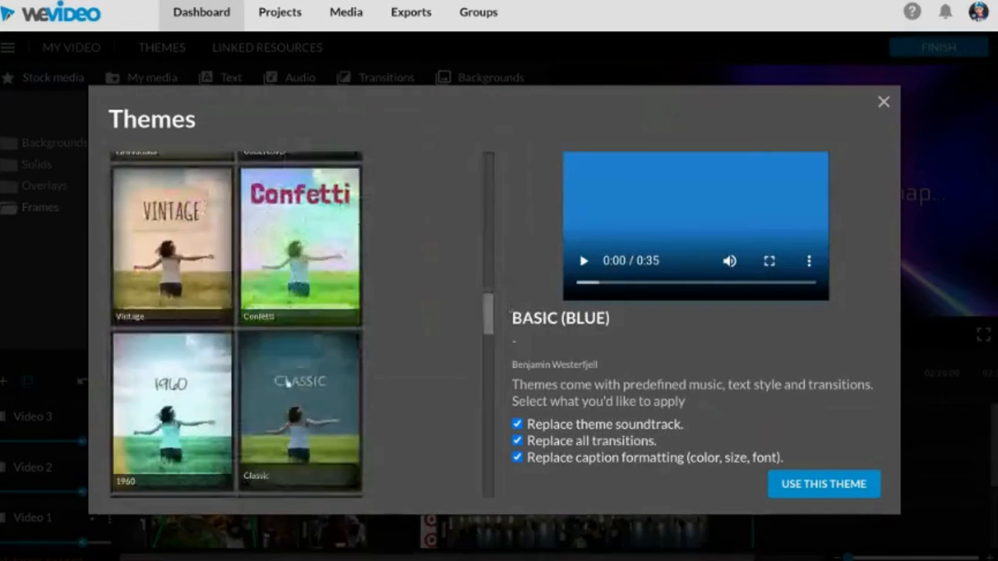
left_click(164, 397)
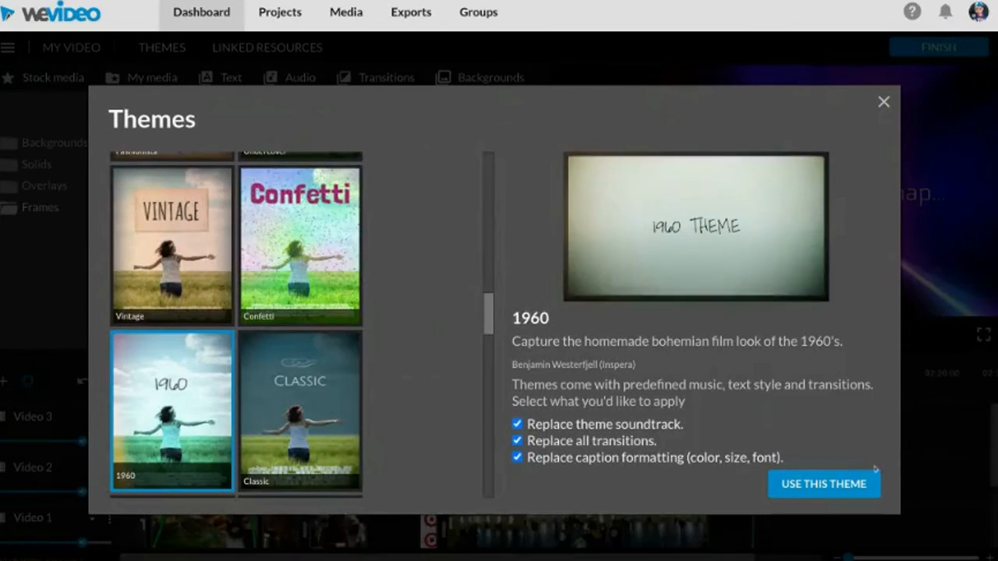
left_click(826, 483)
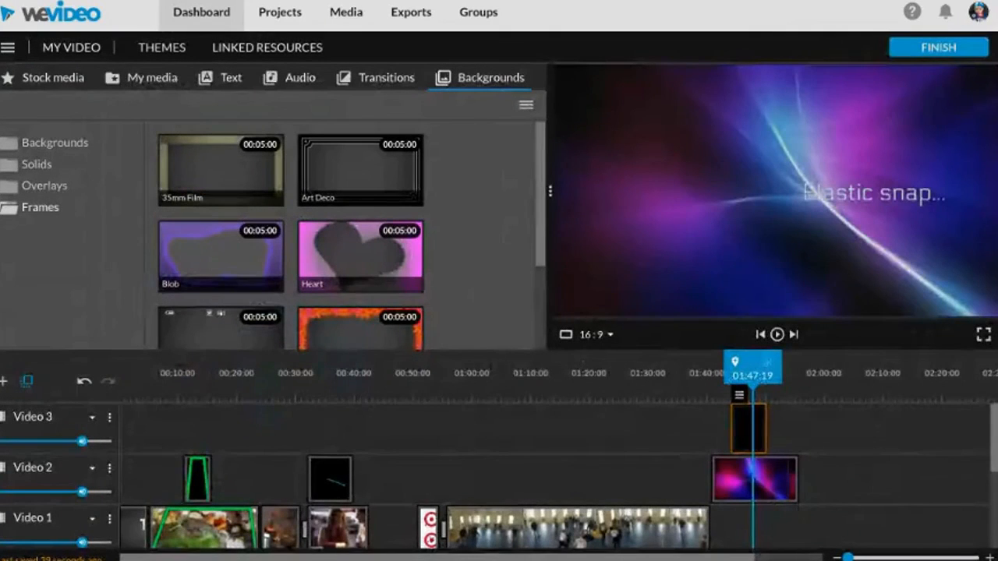
Step: Inspect the theme music track below Audio 1 and Audio 2, and bring the media library back to Stock media
left_click_drag(994, 420, 994, 497)
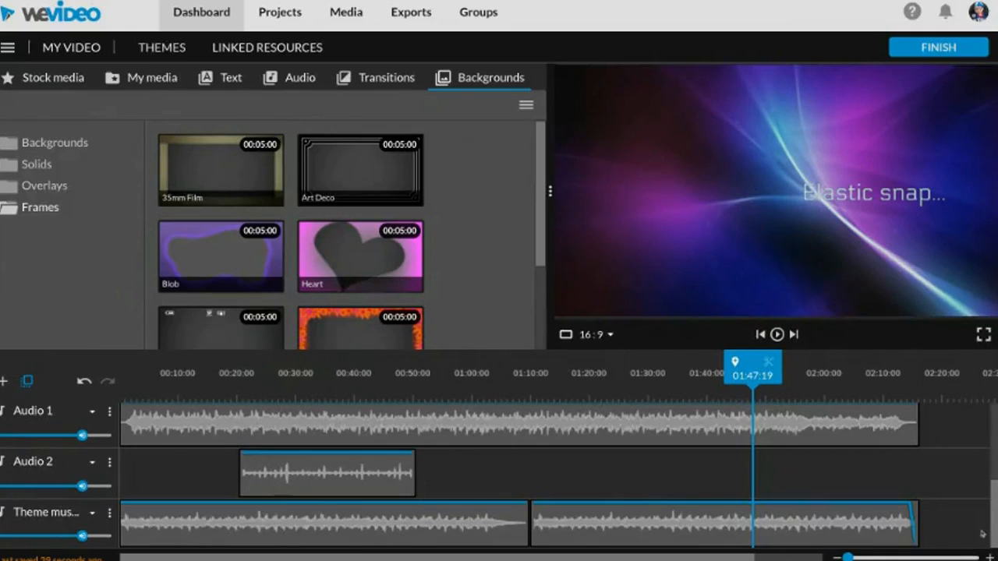
left_click_drag(994, 529, 993, 427)
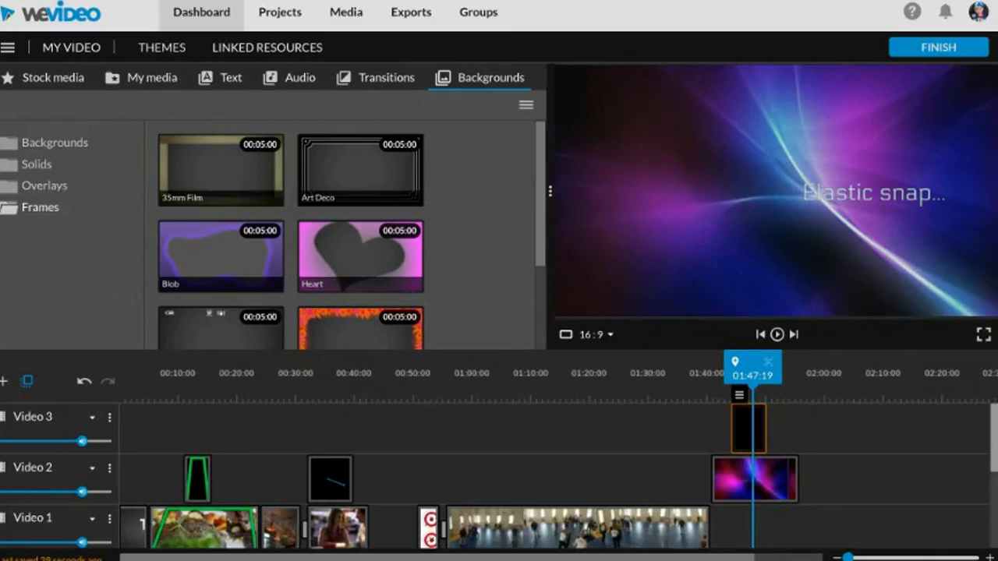
left_click(152, 72)
left_click(40, 78)
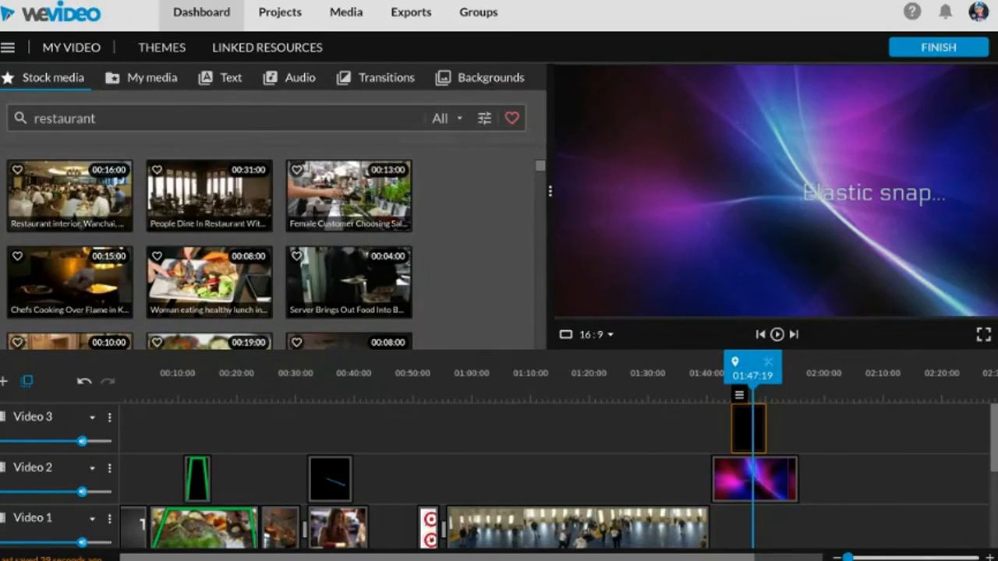
left_click_drag(991, 435, 991, 512)
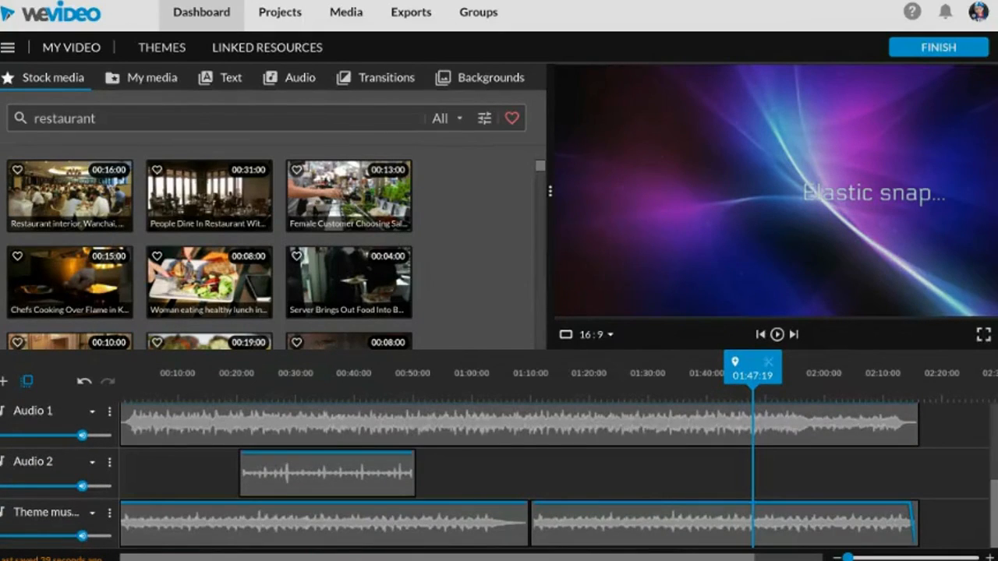